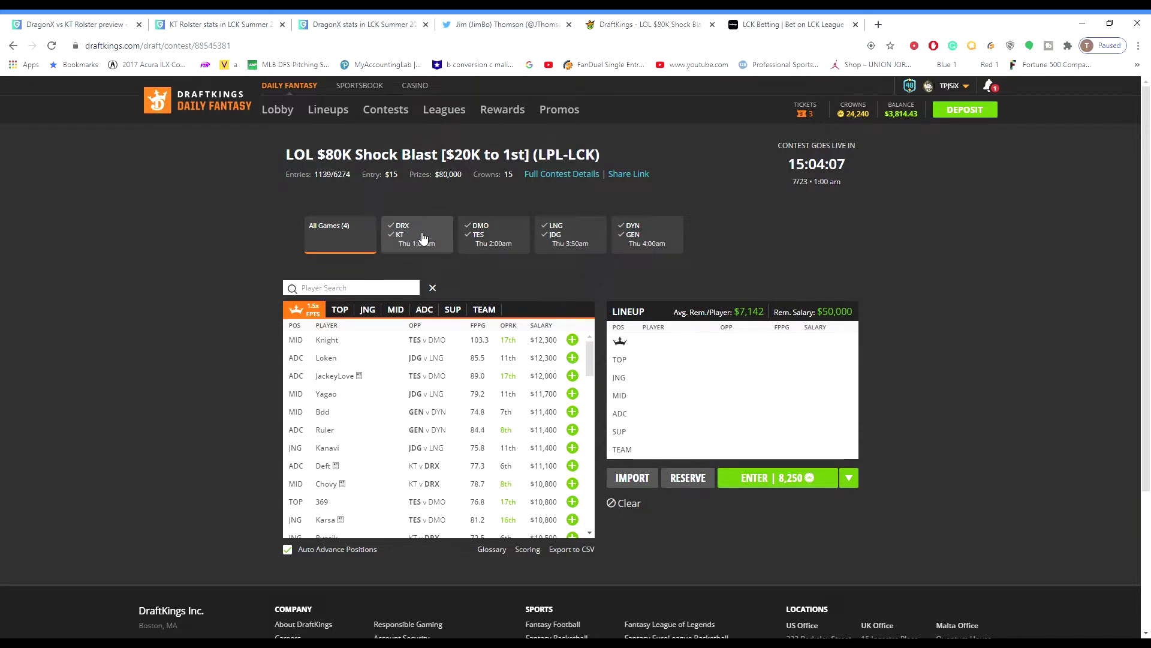
# - Check Betway's LCK odds, open the LPL esports match odds, then go back to the DraftKings draft
pyautogui.click(783, 23)
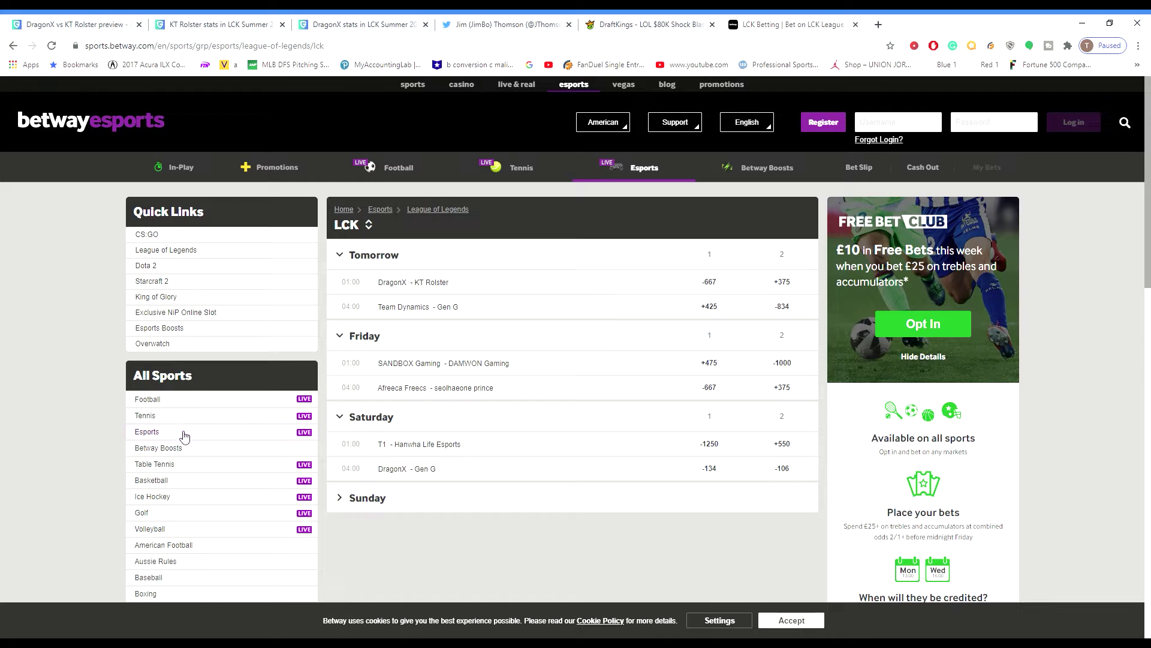
pyautogui.click(159, 437)
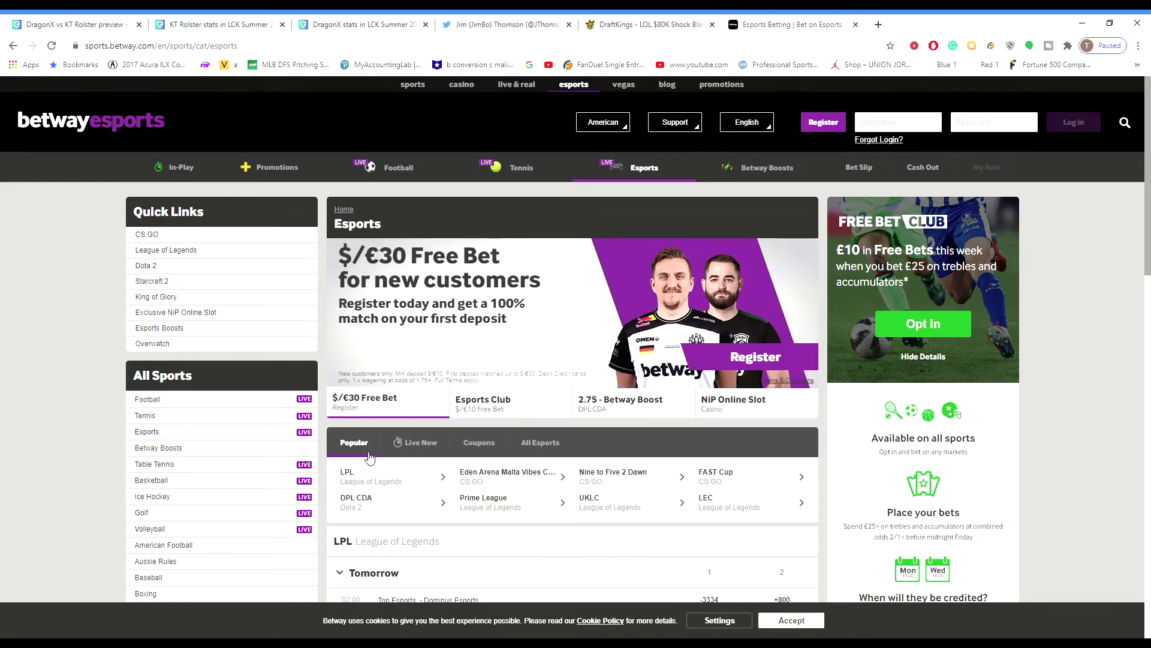
pyautogui.click(365, 475)
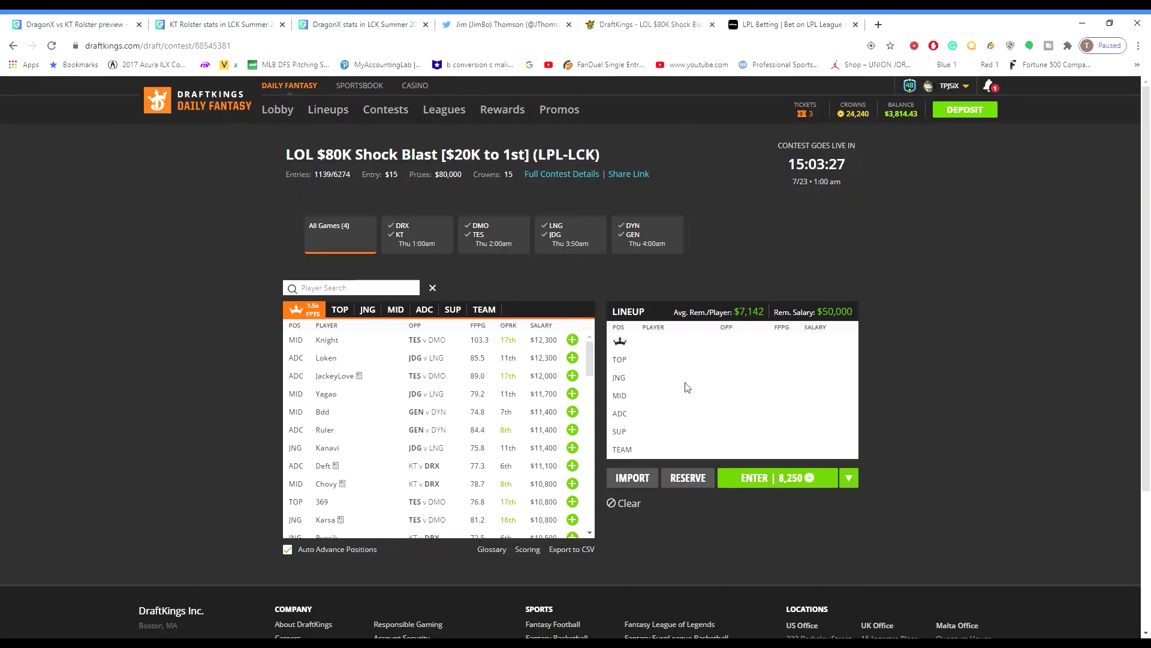
pyautogui.click(695, 22)
pyautogui.click(367, 309)
pyautogui.click(424, 309)
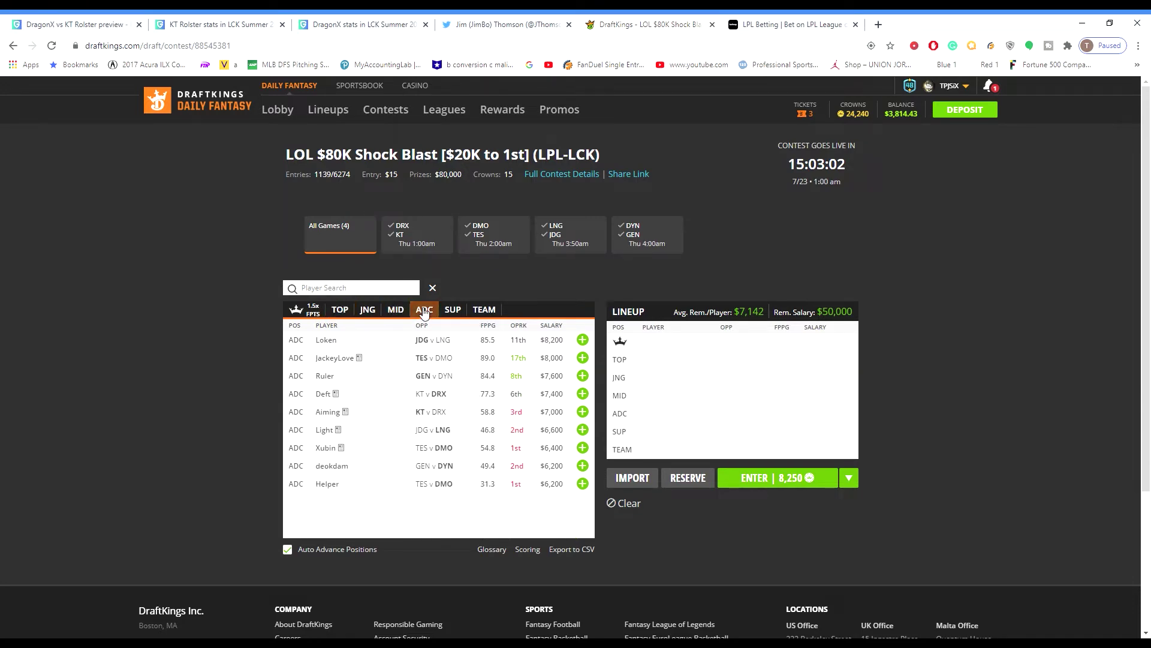
pyautogui.click(459, 310)
pyautogui.click(483, 309)
pyautogui.click(423, 310)
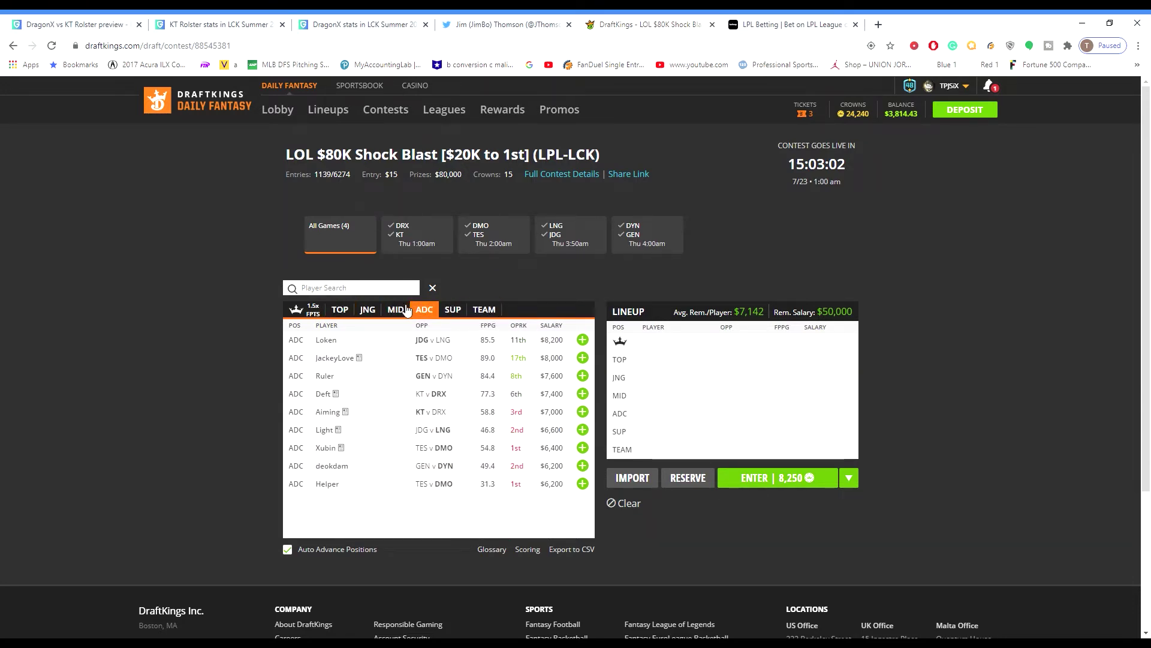
pyautogui.click(402, 310)
pyautogui.click(367, 310)
pyautogui.click(339, 310)
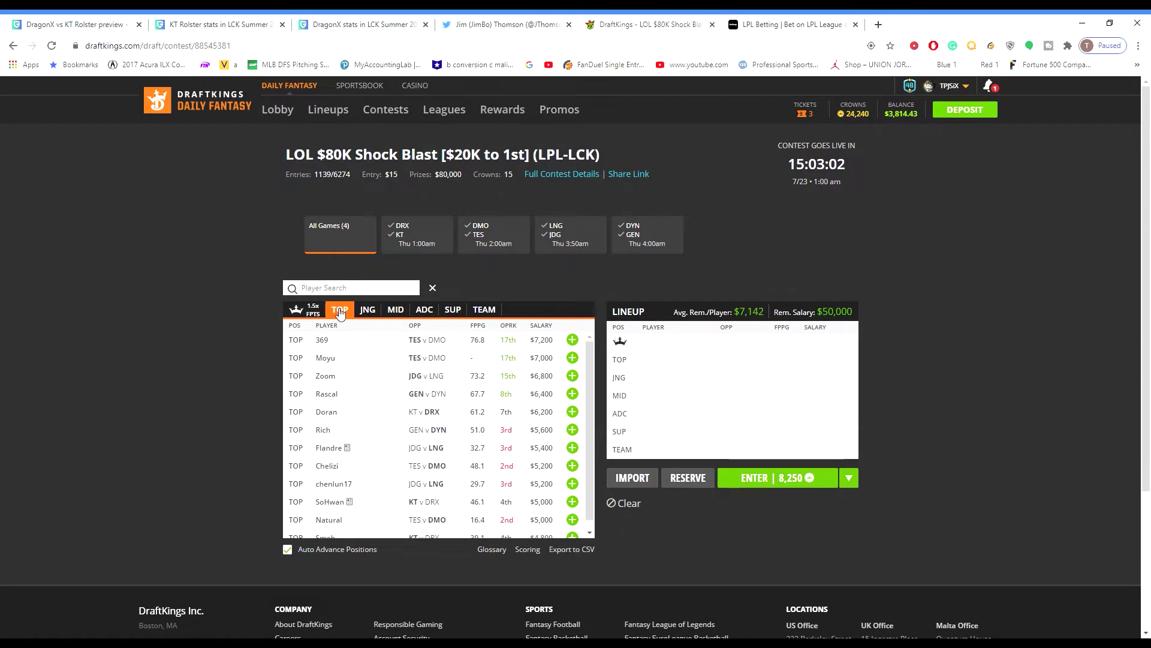
pyautogui.click(317, 311)
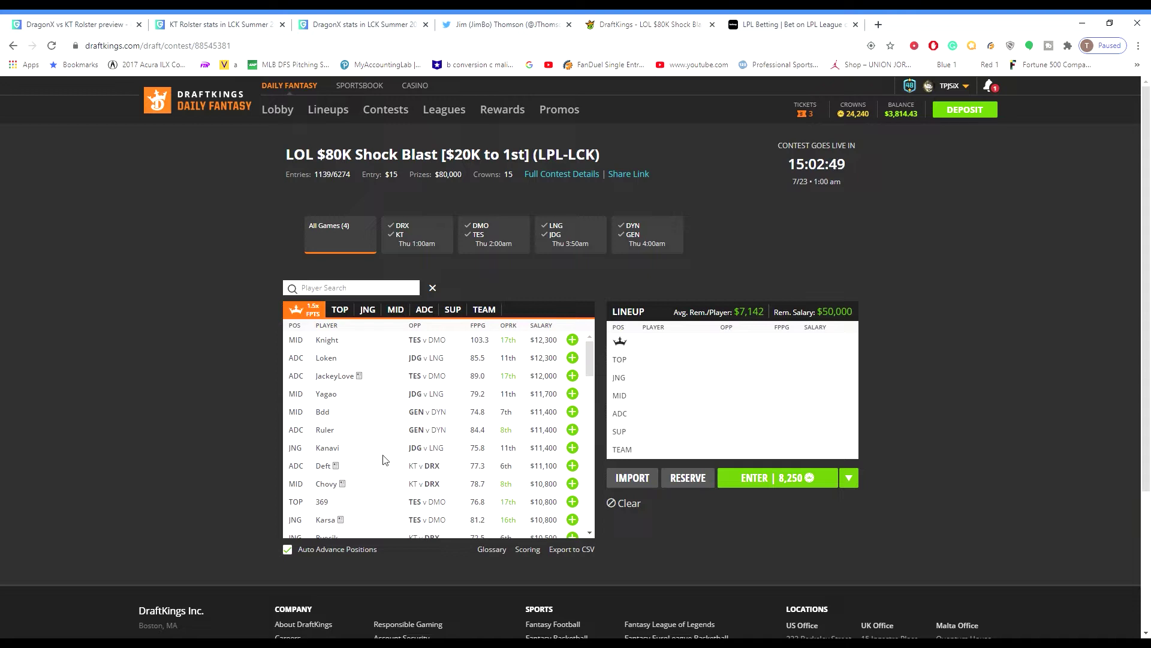
pyautogui.scroll(-3, 384, 460)
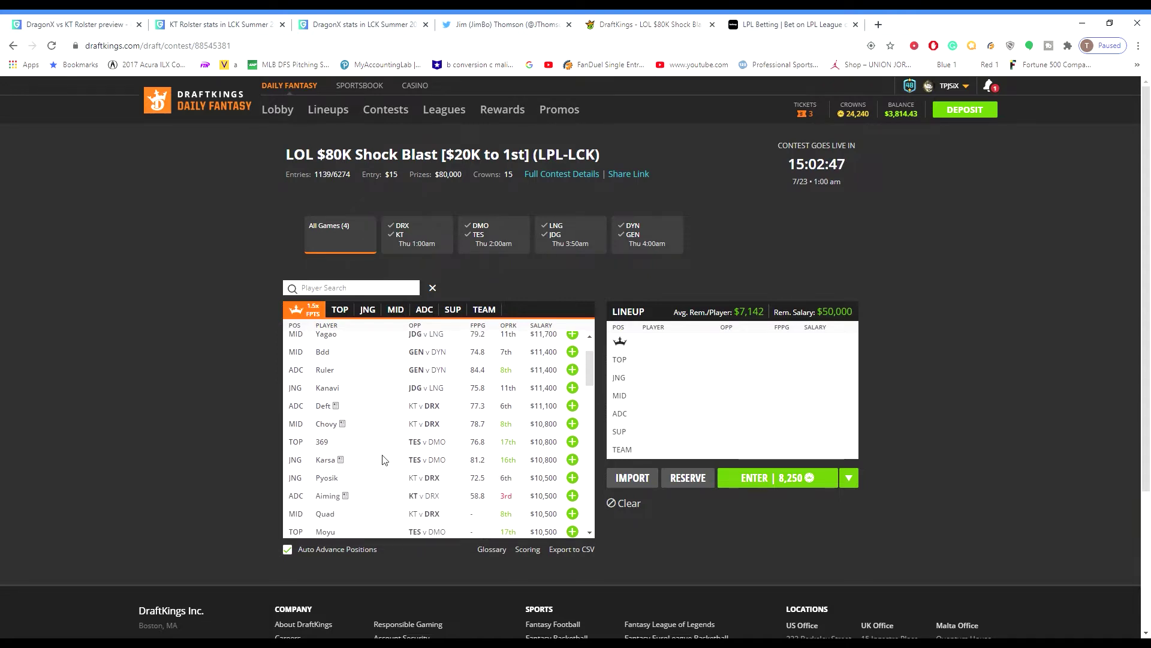
pyautogui.scroll(3, 384, 460)
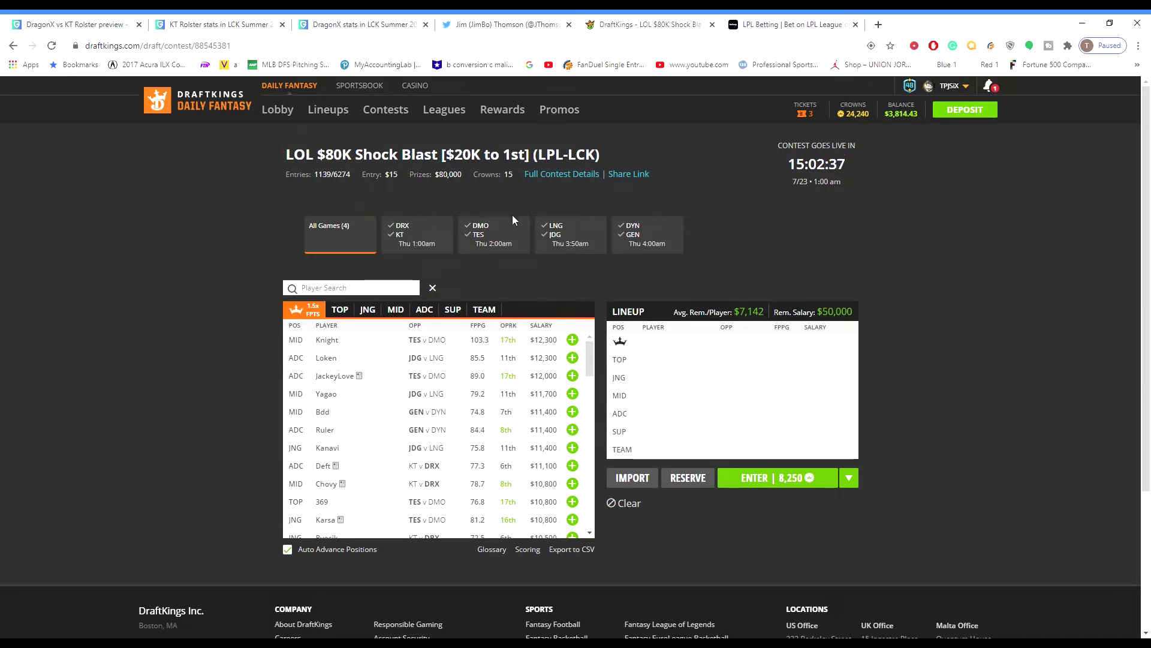
# - Scroll through KT Rolster's LCK Summer 2020 team stats
pyautogui.click(206, 24)
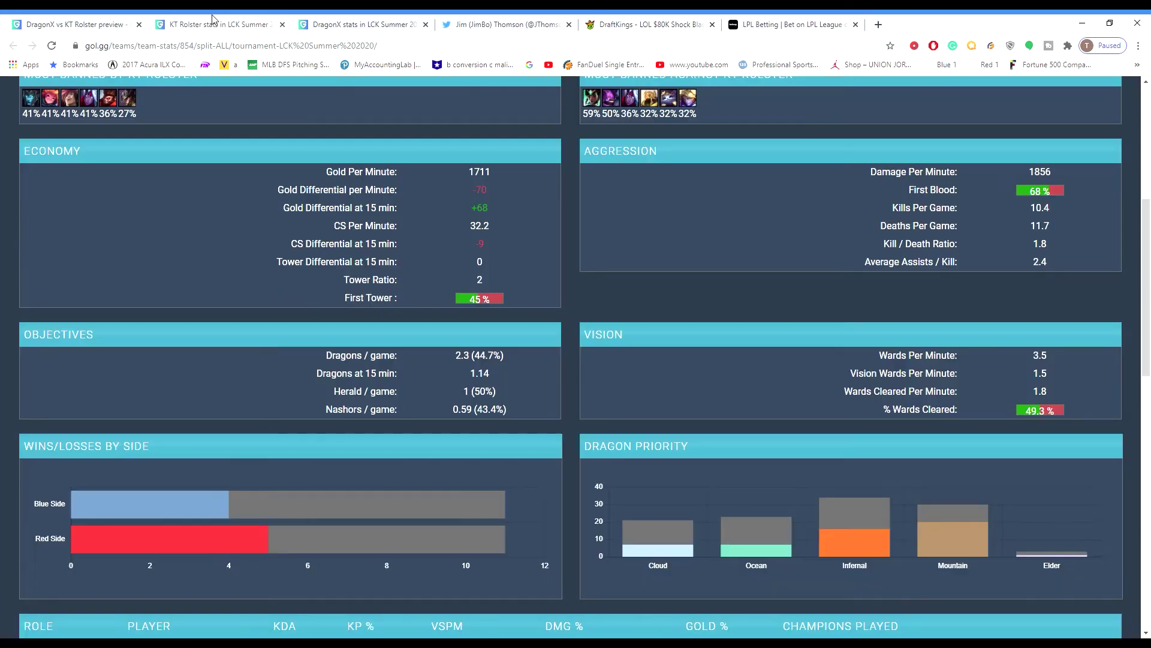
pyautogui.scroll(6, 288, 201)
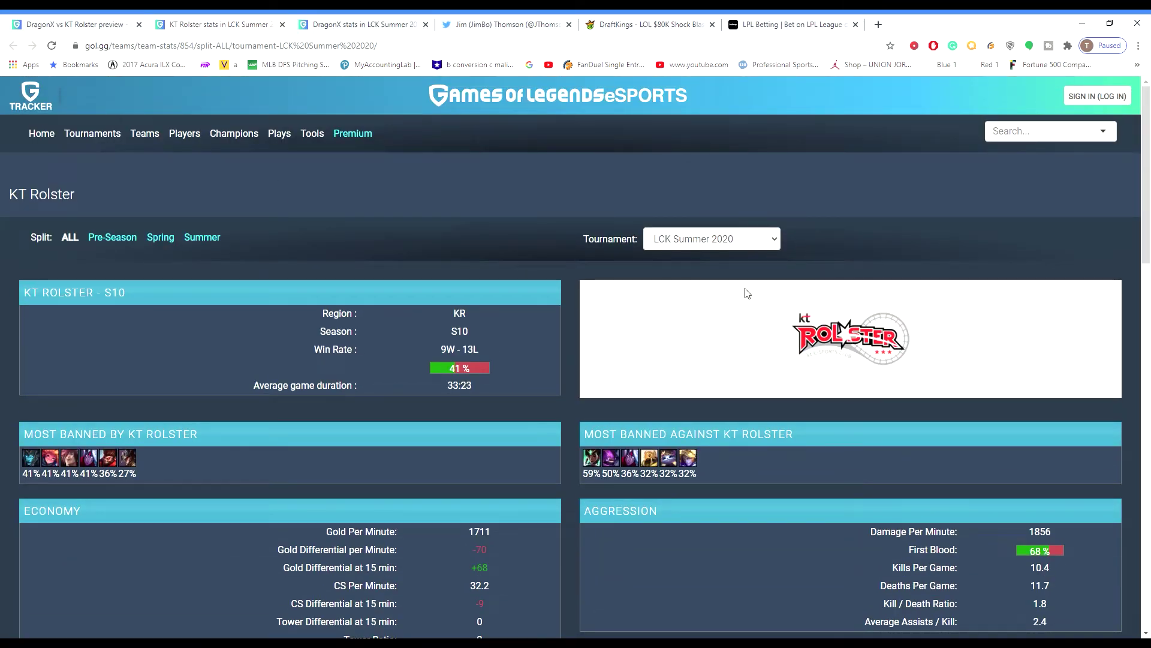
pyautogui.scroll(-4, 522, 327)
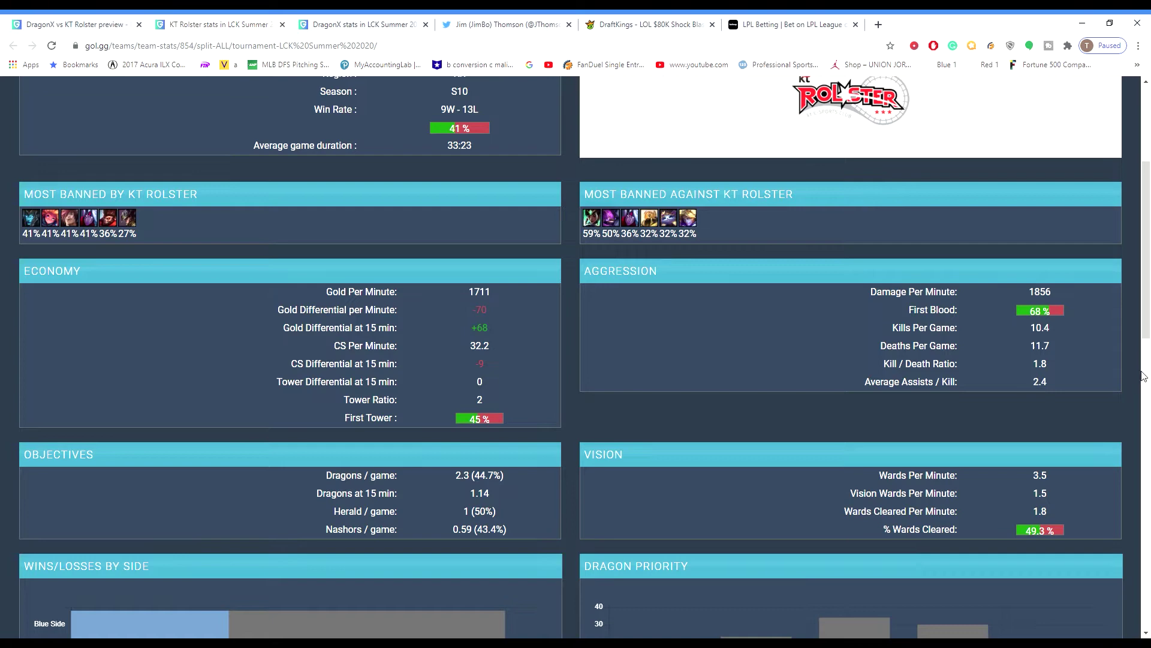
pyautogui.scroll(4, 429, 249)
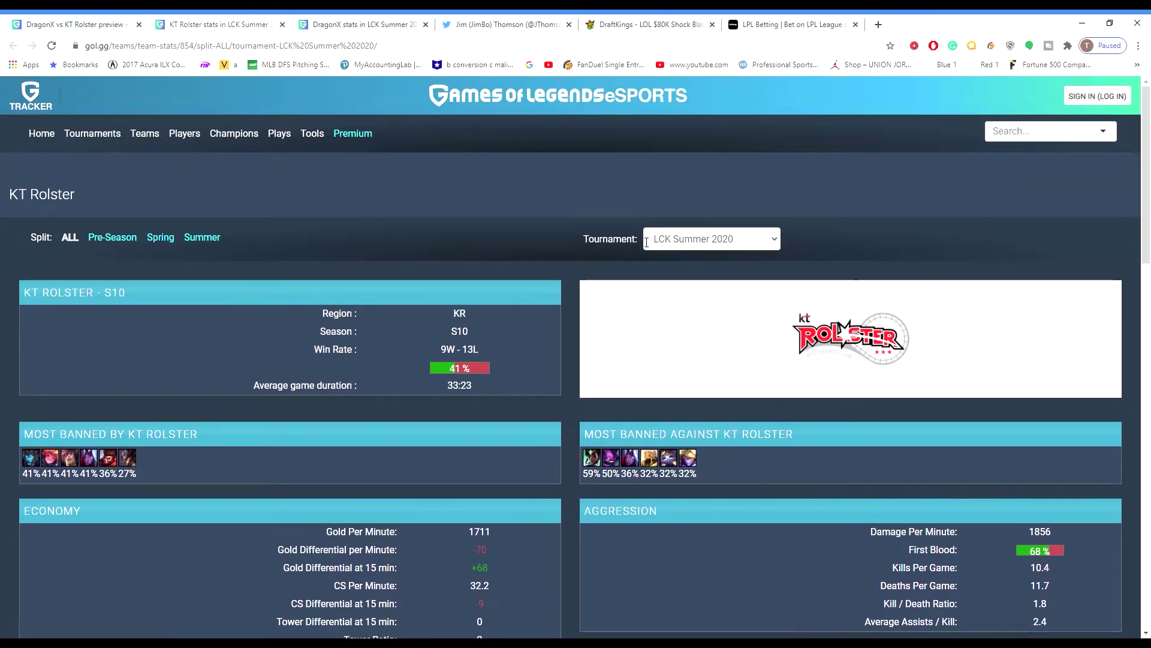
pyautogui.scroll(-4, 343, 335)
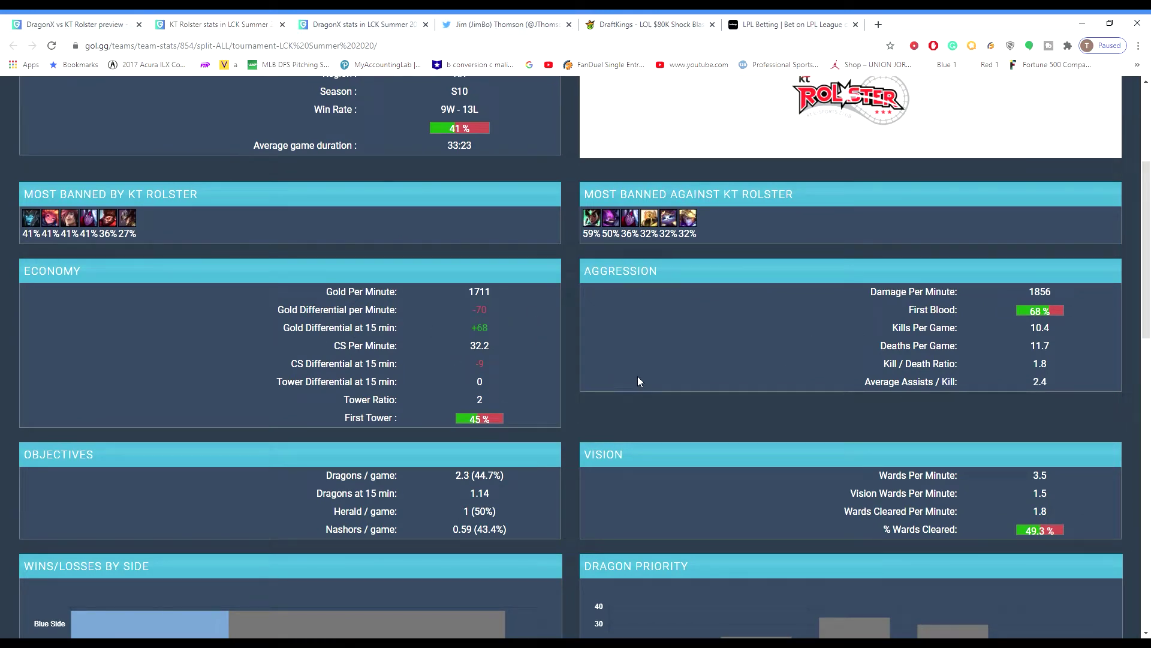
pyautogui.scroll(3, 545, 344)
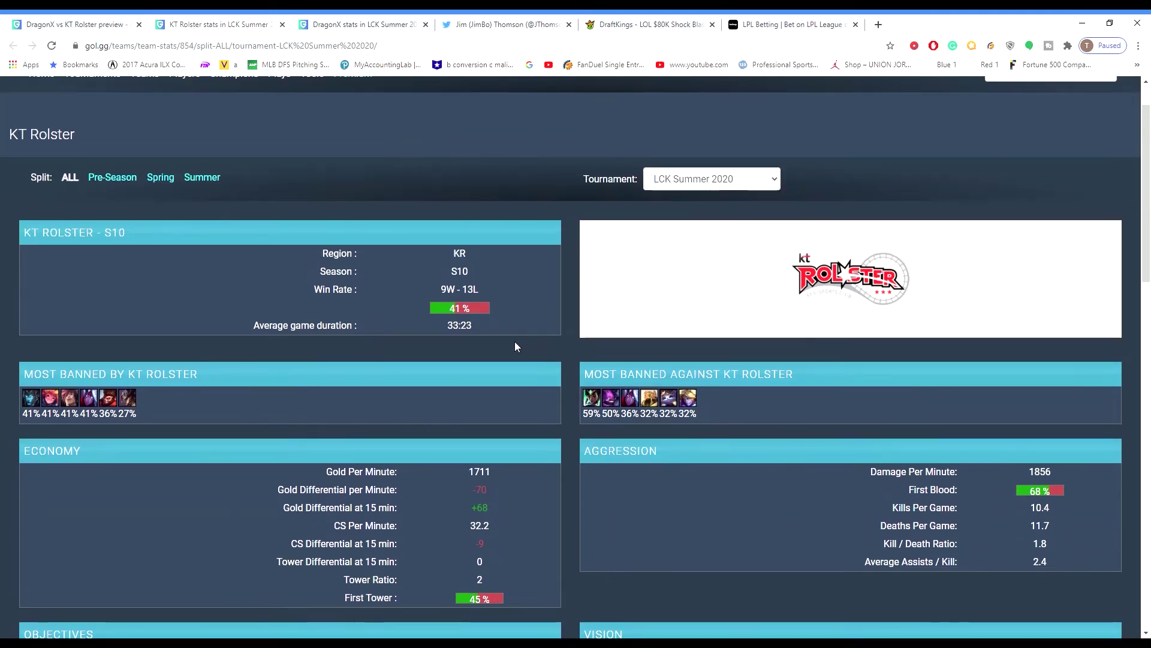
# - Check KT Rolster's deaths per game and 10.4 kills per game figures
pyautogui.click(705, 20)
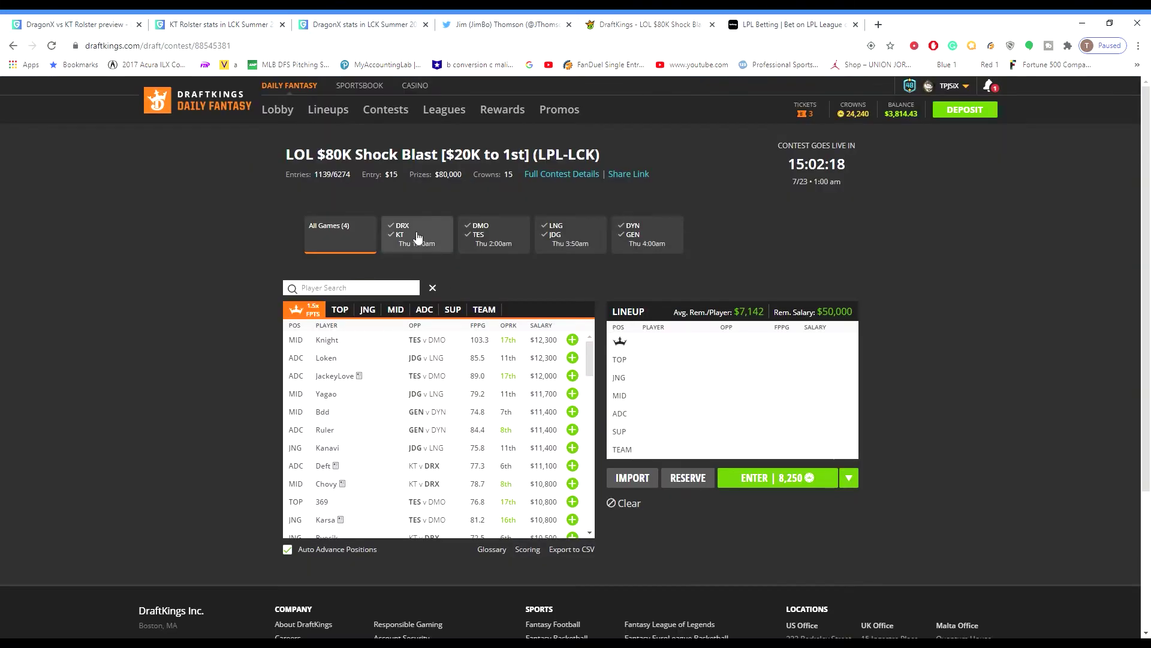
pyautogui.click(247, 22)
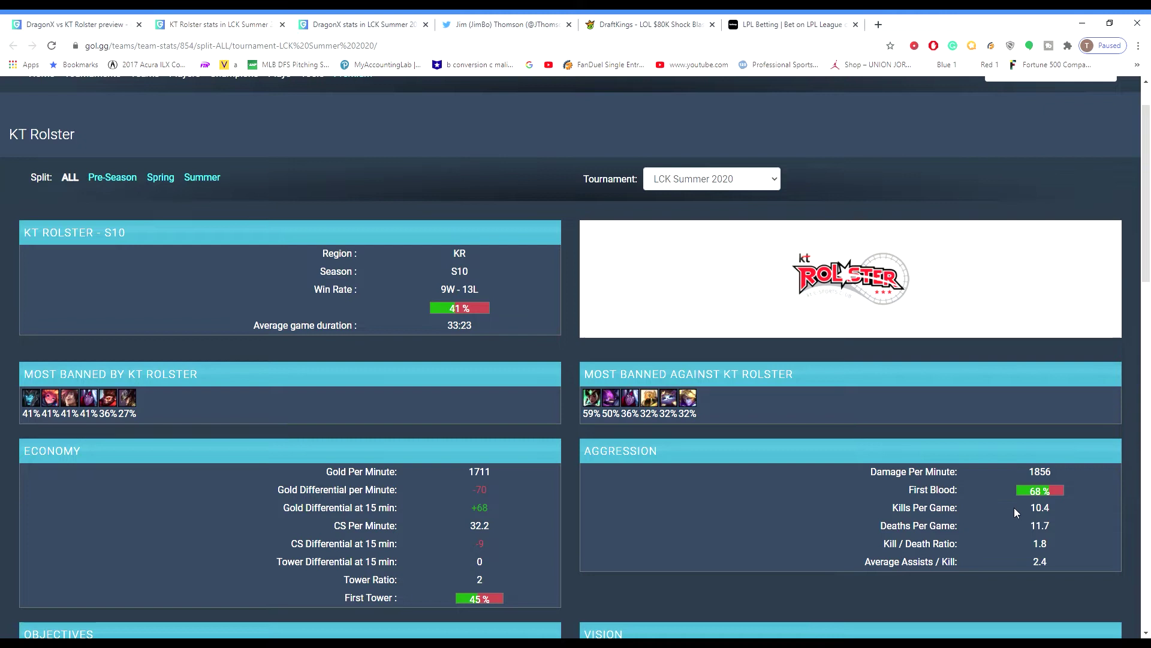
pyautogui.moveTo(1057, 528); pyautogui.dragTo(1045, 528)
pyautogui.click(1046, 528)
pyautogui.moveTo(1029, 507); pyautogui.dragTo(1071, 504)
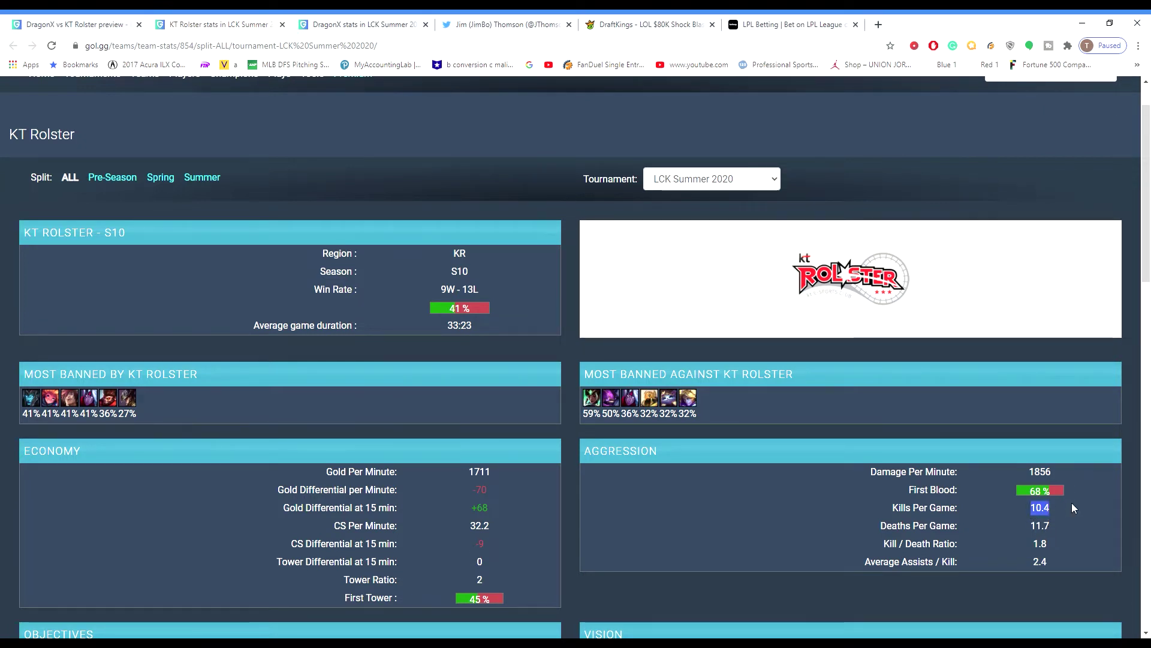
pyautogui.click(1071, 504)
pyautogui.scroll(-2, 1071, 503)
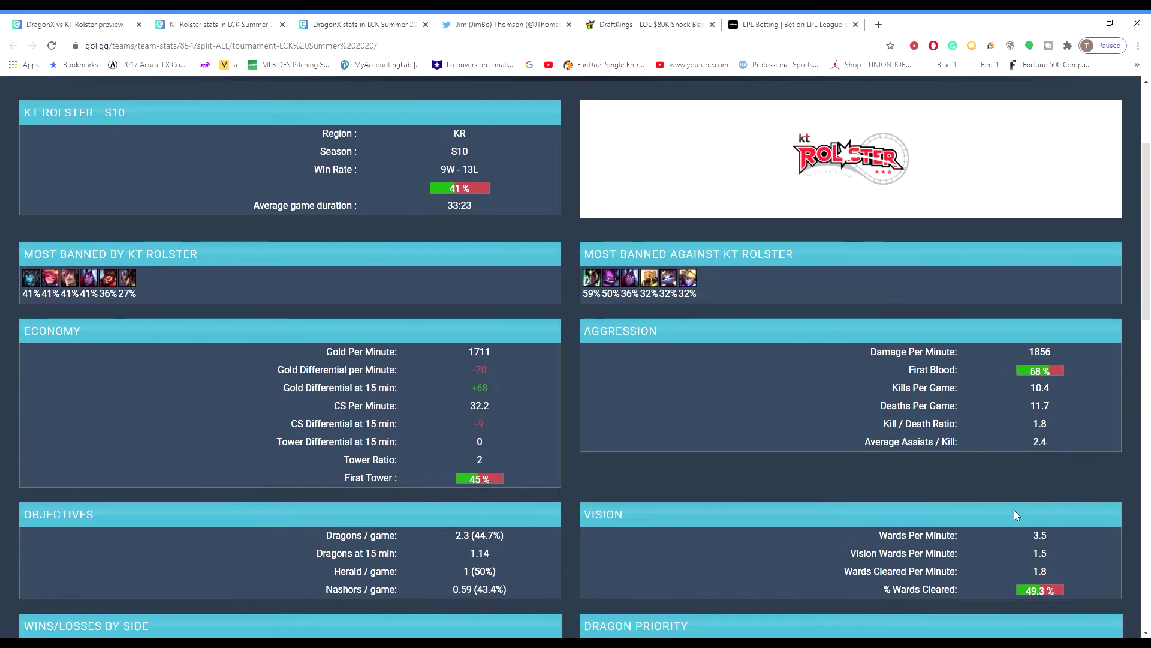
pyautogui.scroll(-4, 892, 516)
# - Open DragonX's team stats and scroll back to the top
pyautogui.click(390, 25)
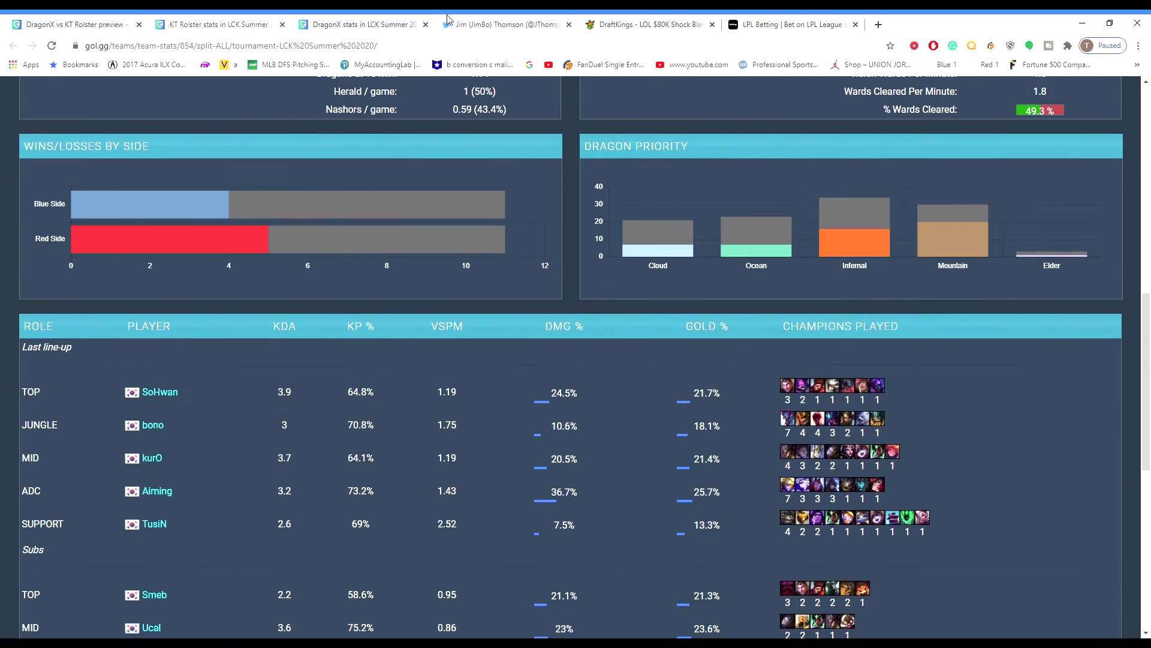
pyautogui.scroll(8, 880, 382)
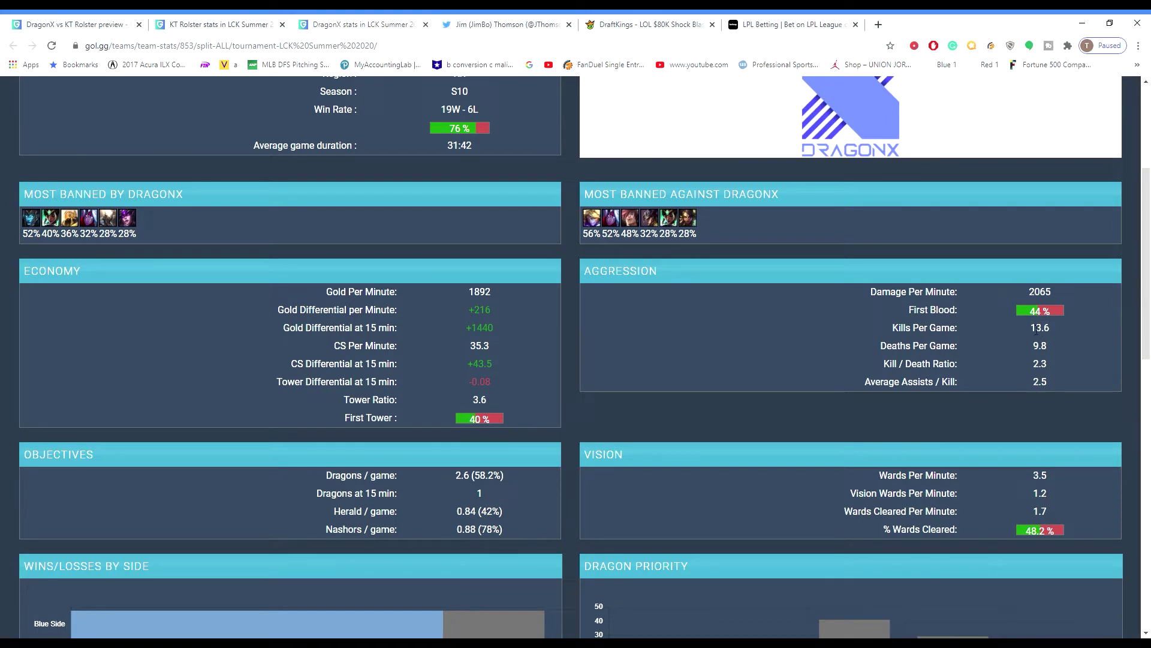
pyautogui.scroll(5, 1008, 334)
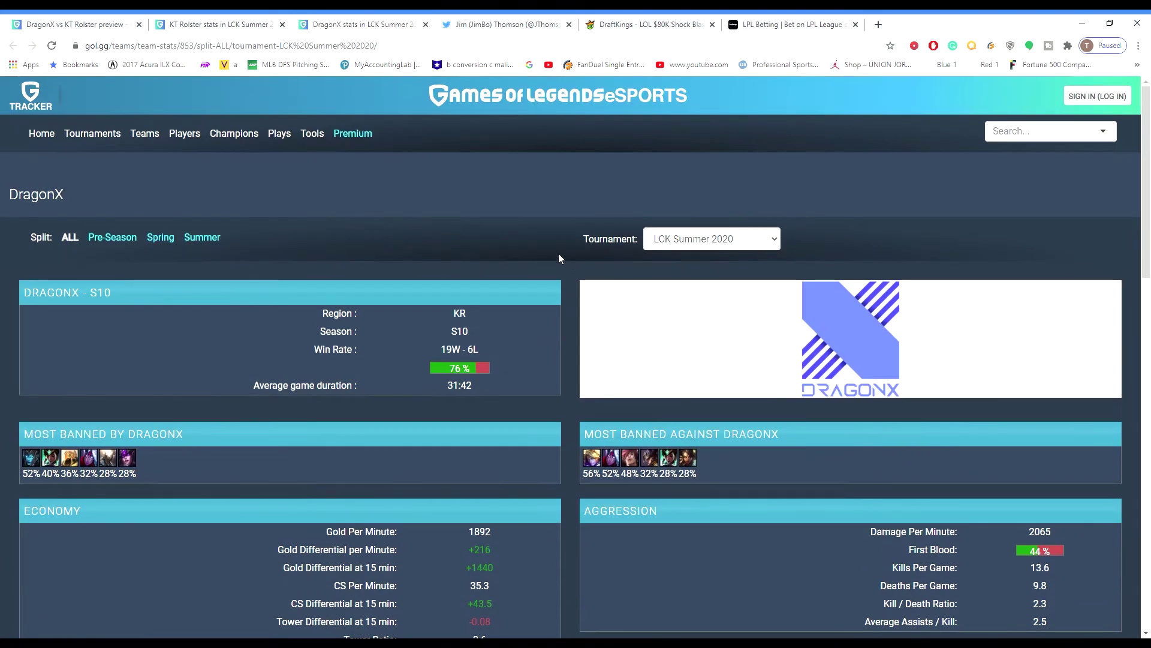
# - Open the LCK Summer 2020 tournament stats from the tournaments list and scroll through them
pyautogui.click(101, 136)
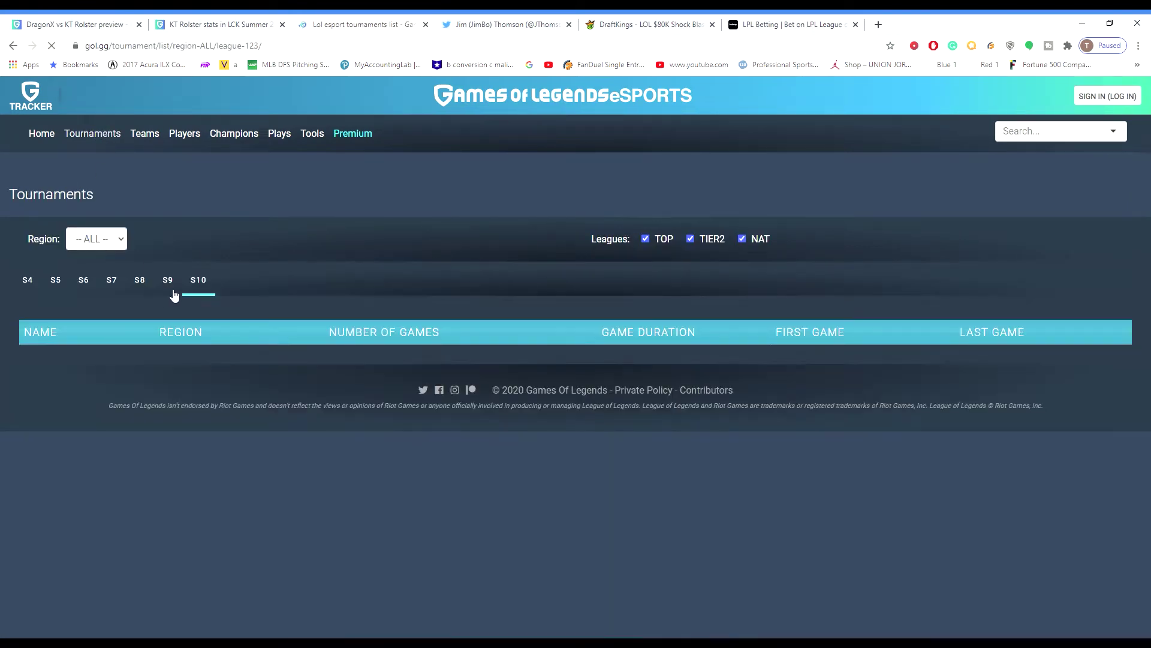
pyautogui.click(78, 445)
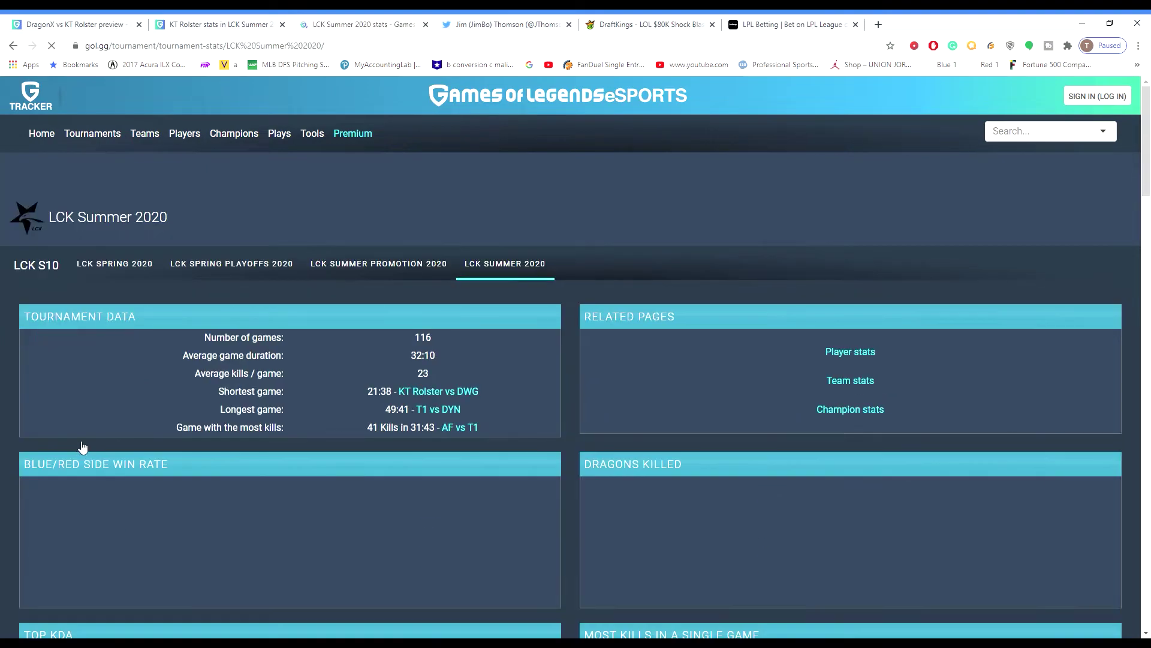
pyautogui.scroll(-6, 315, 393)
pyautogui.scroll(-5, 318, 397)
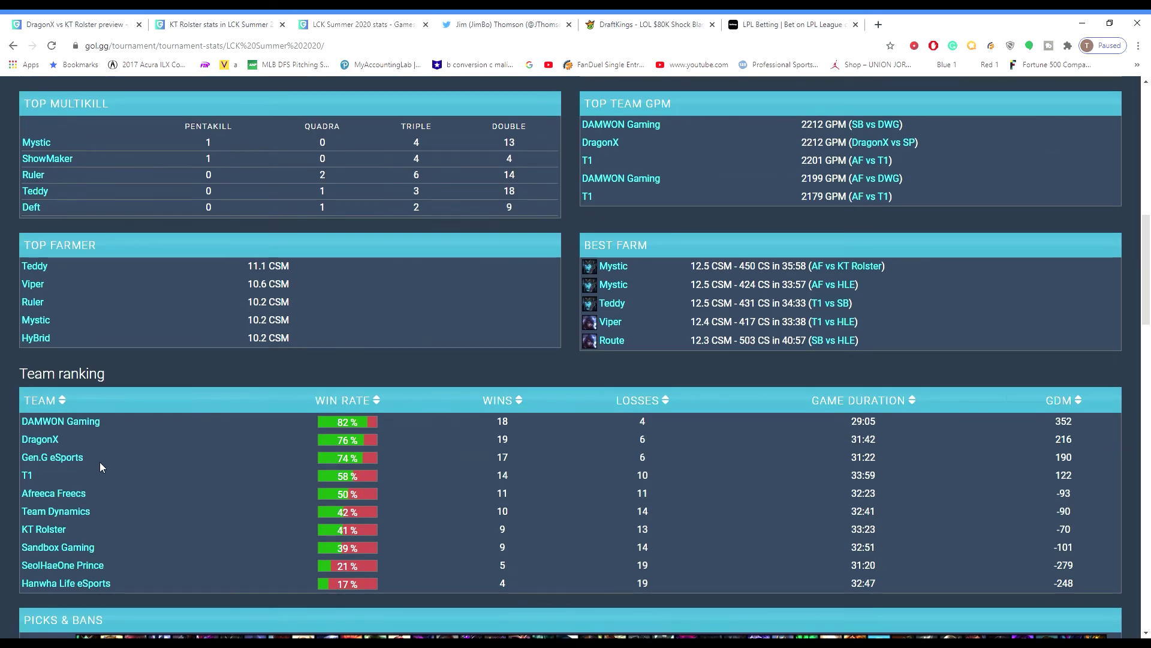
pyautogui.scroll(-7, 60, 467)
pyautogui.scroll(-5, 55, 467)
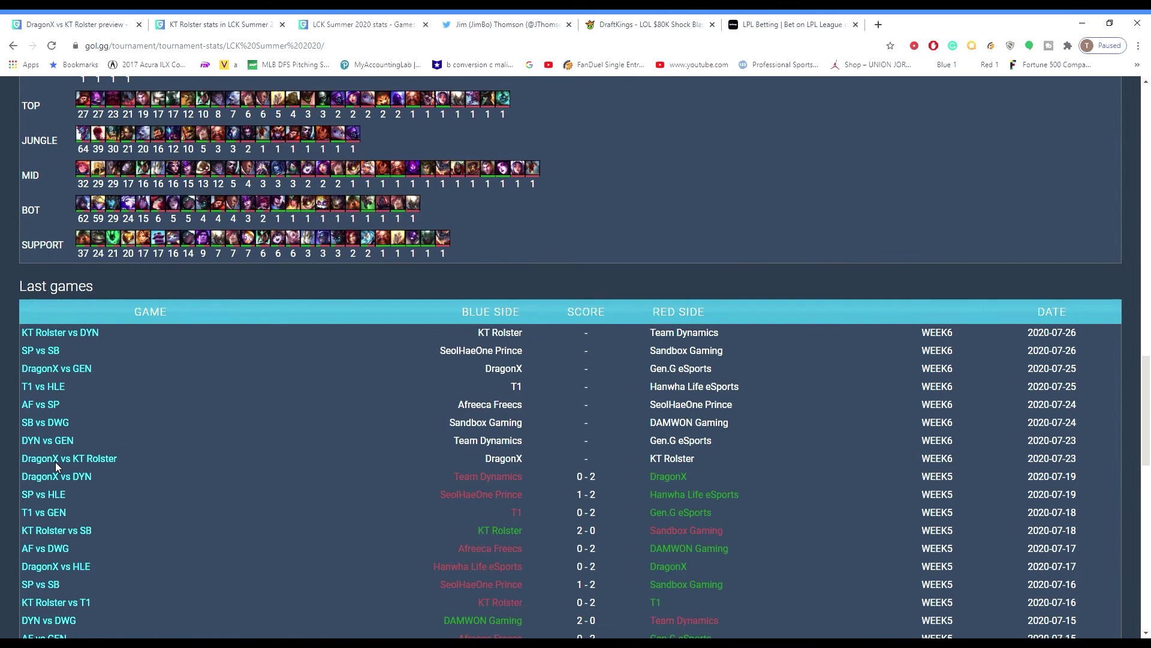
# - Open the DYN vs GEN match preview, close the KT Rolster page, and open Gen.G's full stats separately
pyautogui.click(66, 442)
pyautogui.click(282, 24)
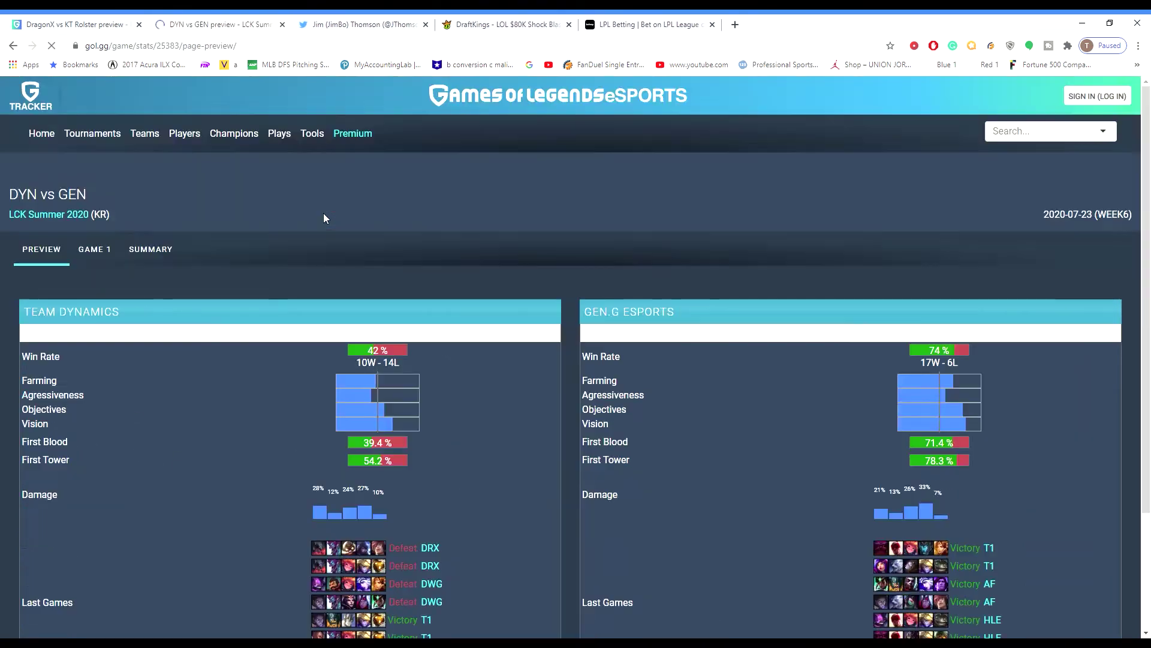
pyautogui.scroll(-4, 393, 407)
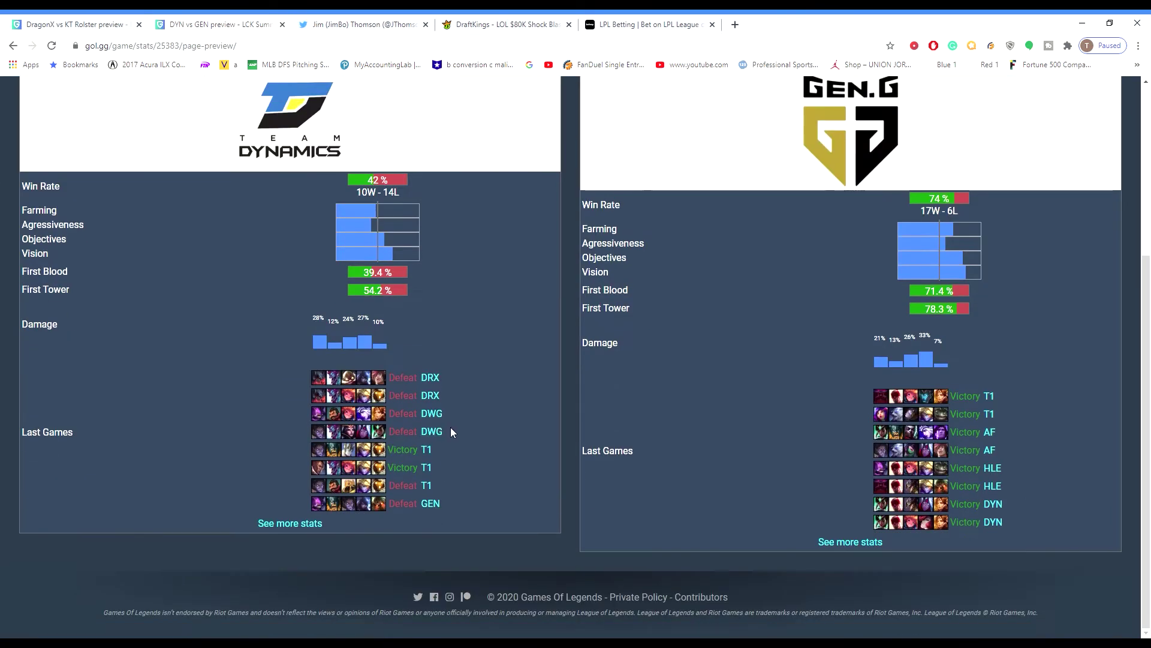
pyautogui.middleClick(867, 549)
pyautogui.scroll(5, 879, 438)
# - Review Gen.G's team stats, noting 14.5 kills per game
pyautogui.click(359, 25)
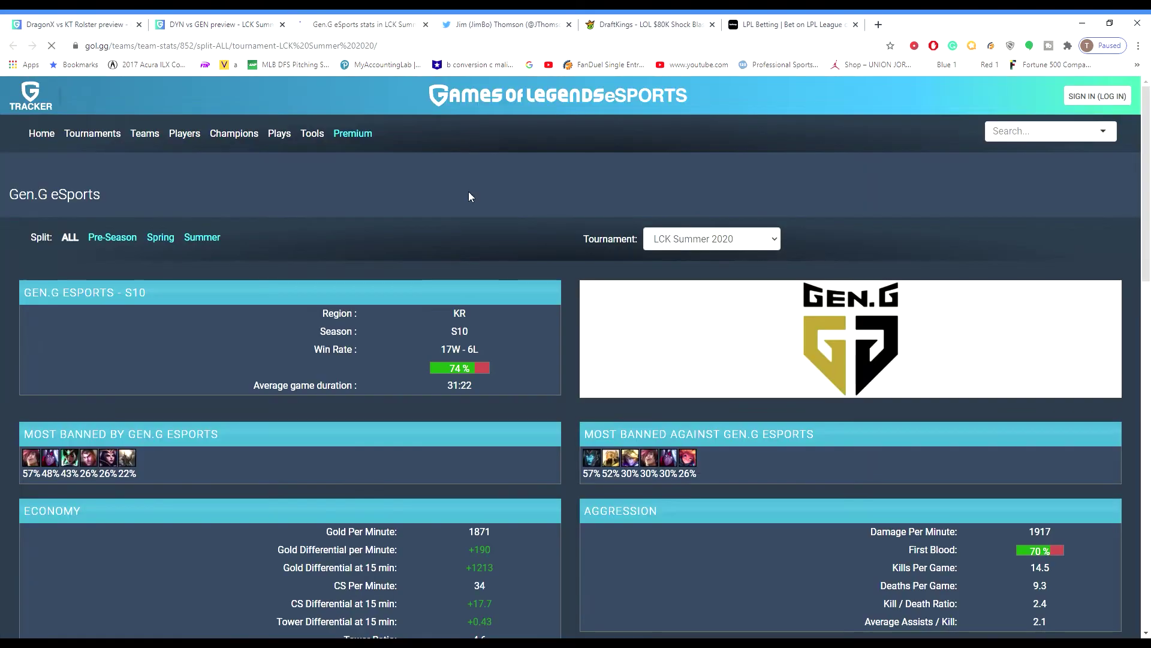
pyautogui.scroll(-5, 538, 369)
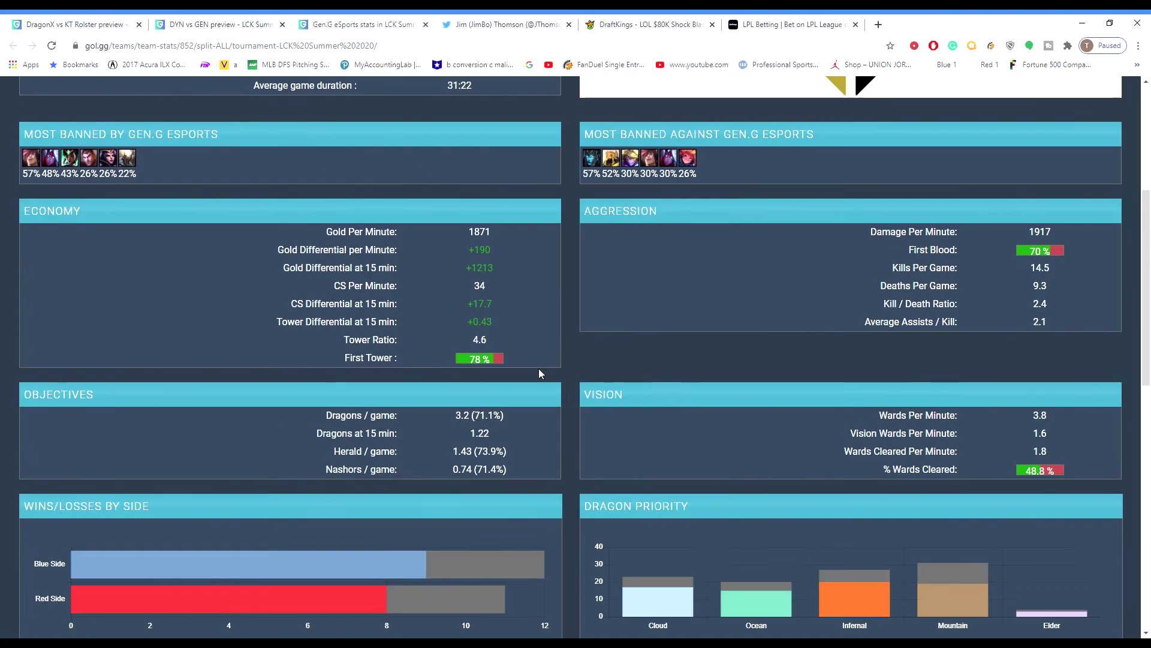
pyautogui.click(1051, 265)
pyautogui.scroll(5, 1031, 300)
pyautogui.scroll(-2, 1021, 302)
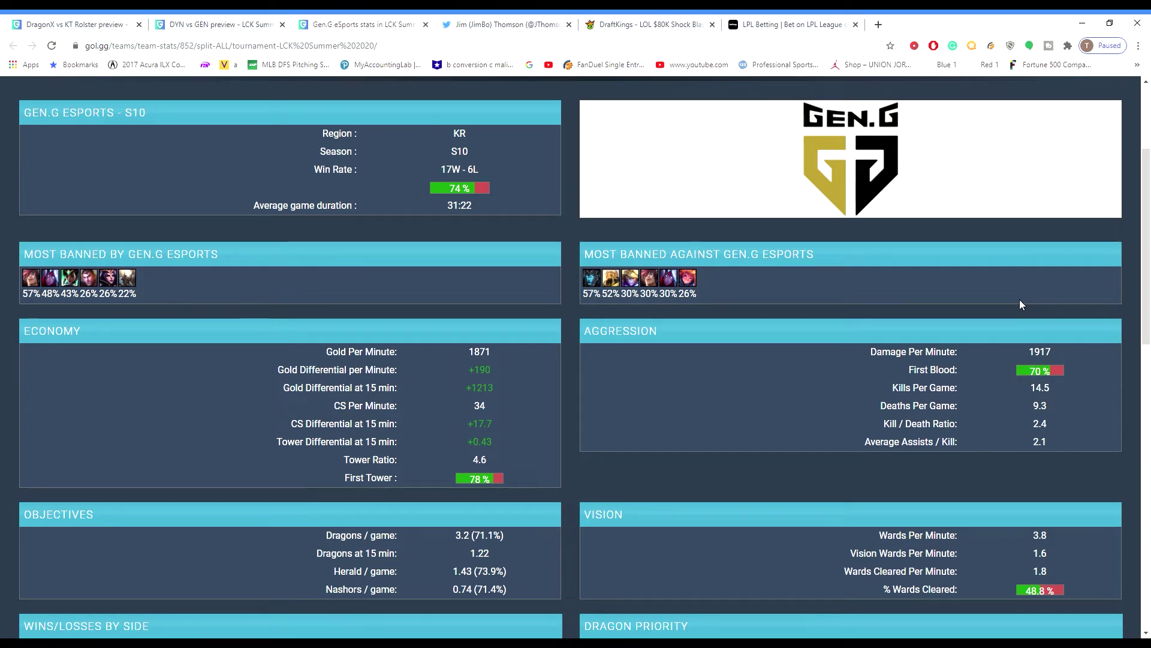
pyautogui.doubleClick(1051, 391)
pyautogui.click(1040, 396)
# - Look over Gen.G's Economy stat rows
pyautogui.moveTo(520, 469); pyautogui.dragTo(308, 355)
pyautogui.click(371, 360)
pyautogui.scroll(3, 561, 384)
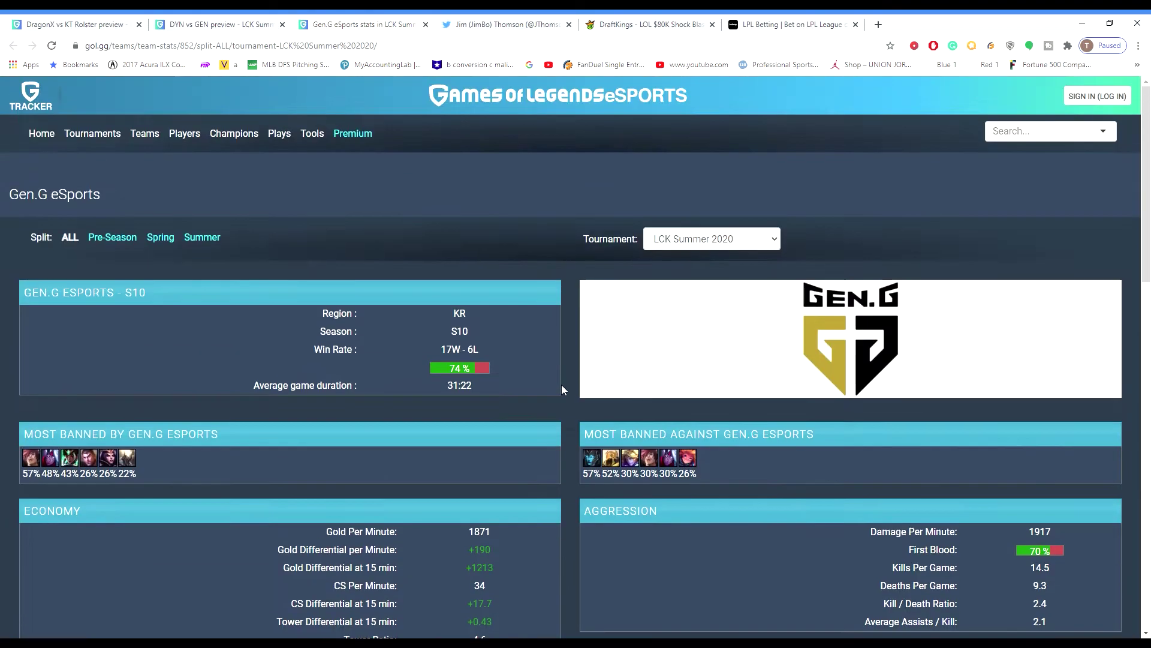
pyautogui.scroll(-13, 724, 360)
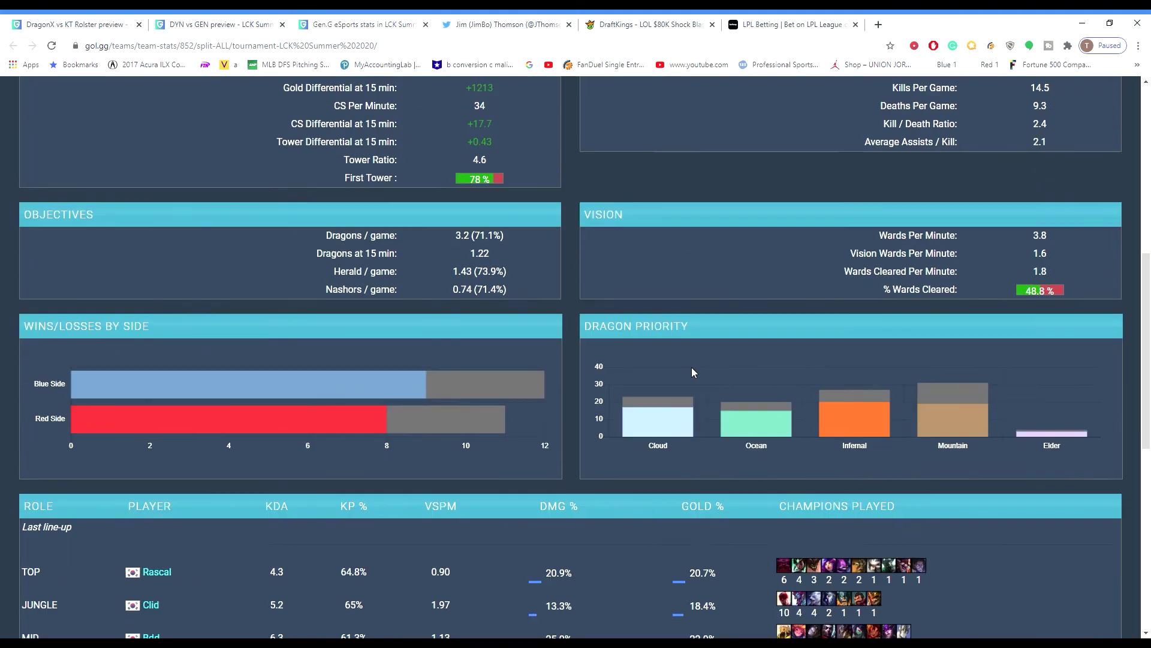
pyautogui.scroll(5, 576, 369)
pyautogui.scroll(7, 544, 370)
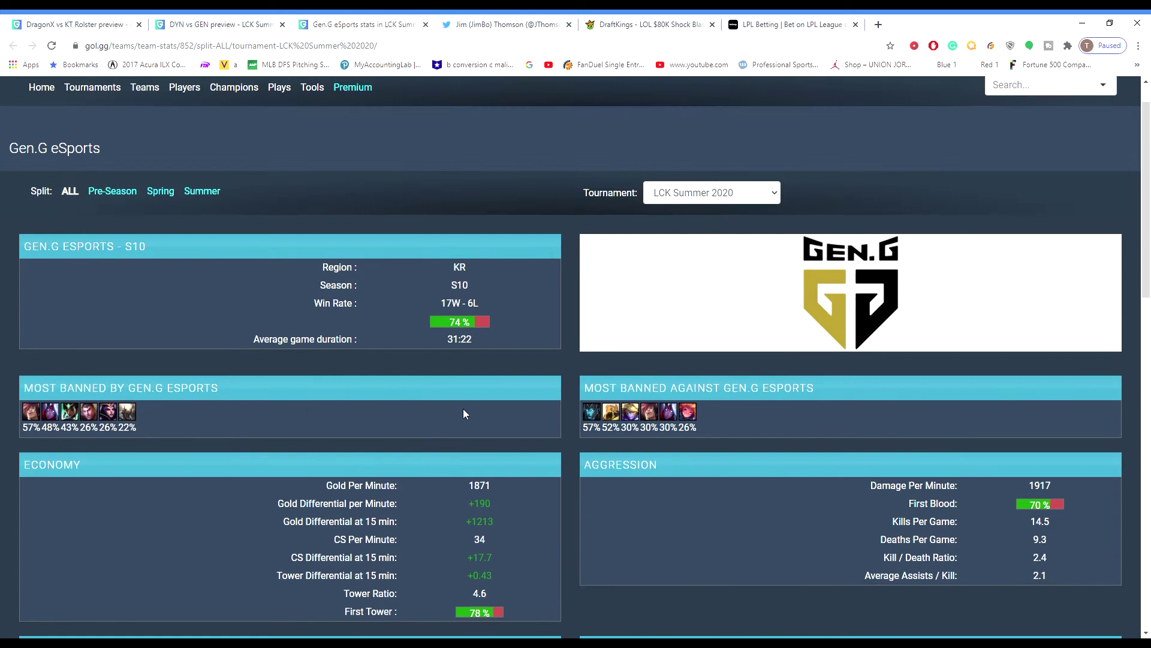
pyautogui.scroll(-2, 463, 408)
# - Back on the DYN vs GEN preview, check Team Dynamics' 12.5 deaths per game
pyautogui.click(245, 22)
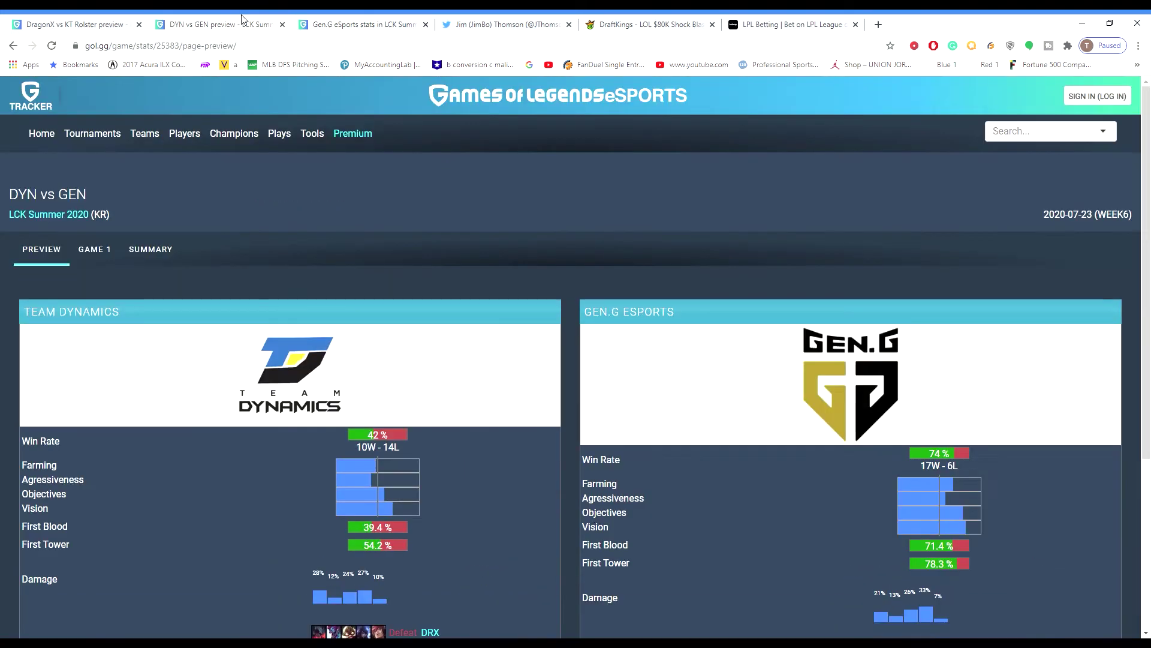
pyautogui.scroll(-5, 420, 516)
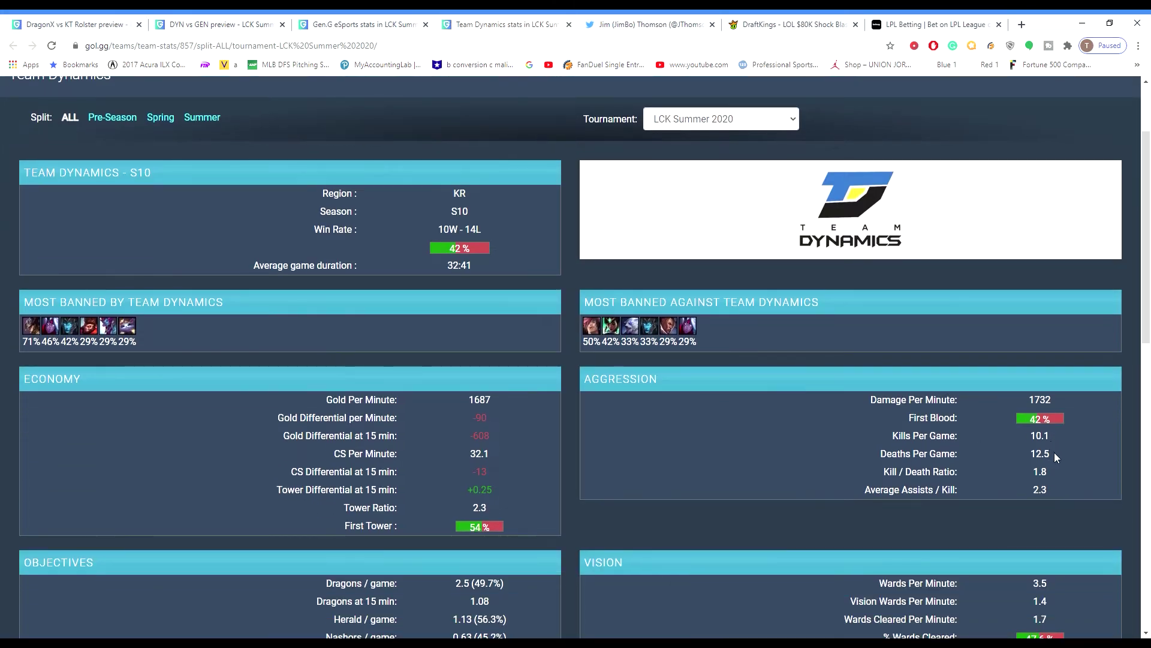
pyautogui.moveTo(1056, 457); pyautogui.dragTo(1020, 455)
pyautogui.click(1037, 455)
pyautogui.scroll(-5, 898, 421)
pyautogui.scroll(-5, 881, 380)
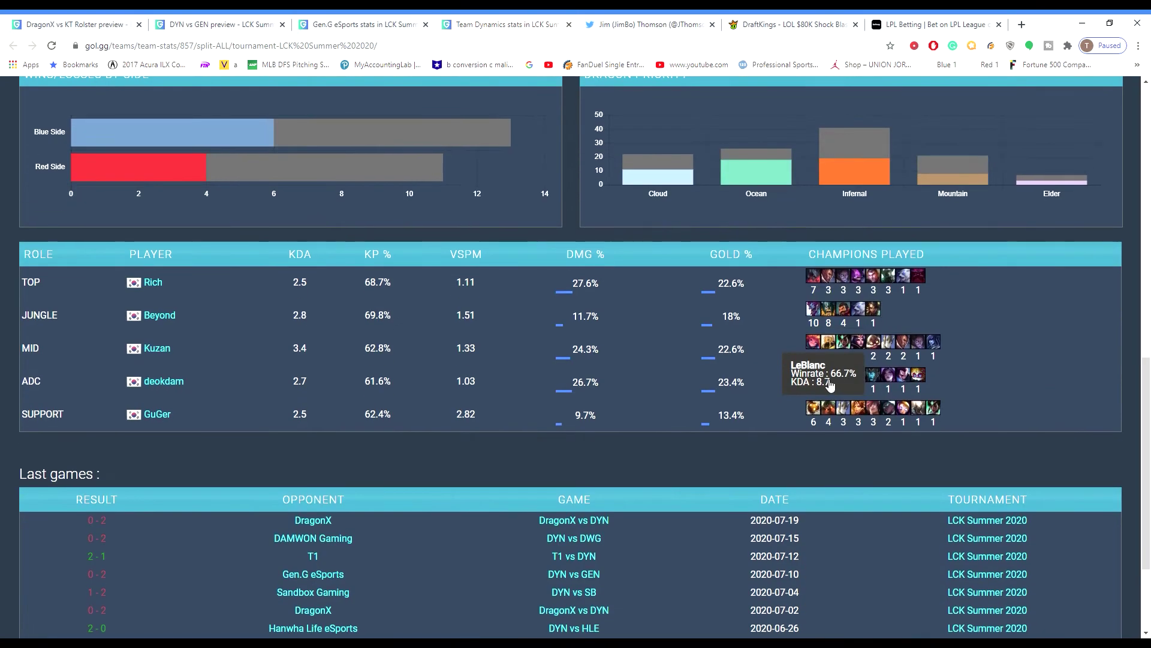
pyautogui.scroll(9, 825, 375)
pyautogui.scroll(3, 806, 367)
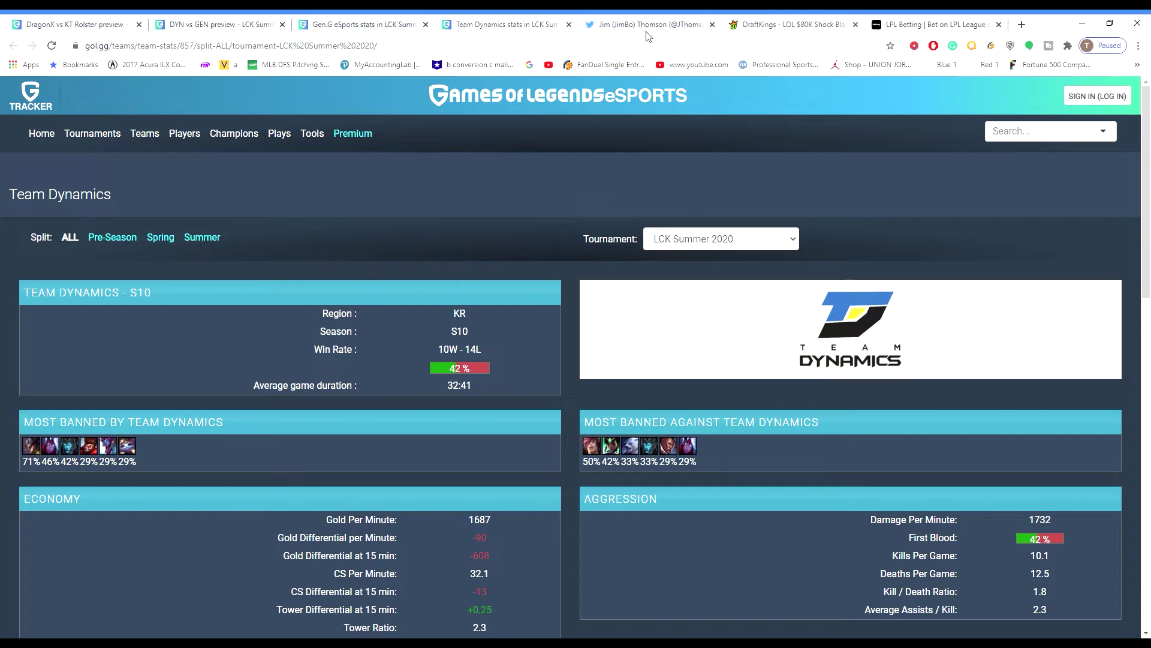
pyautogui.click(910, 24)
# - Filter the DraftKings player pool to the DYN vs GEN game, including GEN players
pyautogui.click(776, 23)
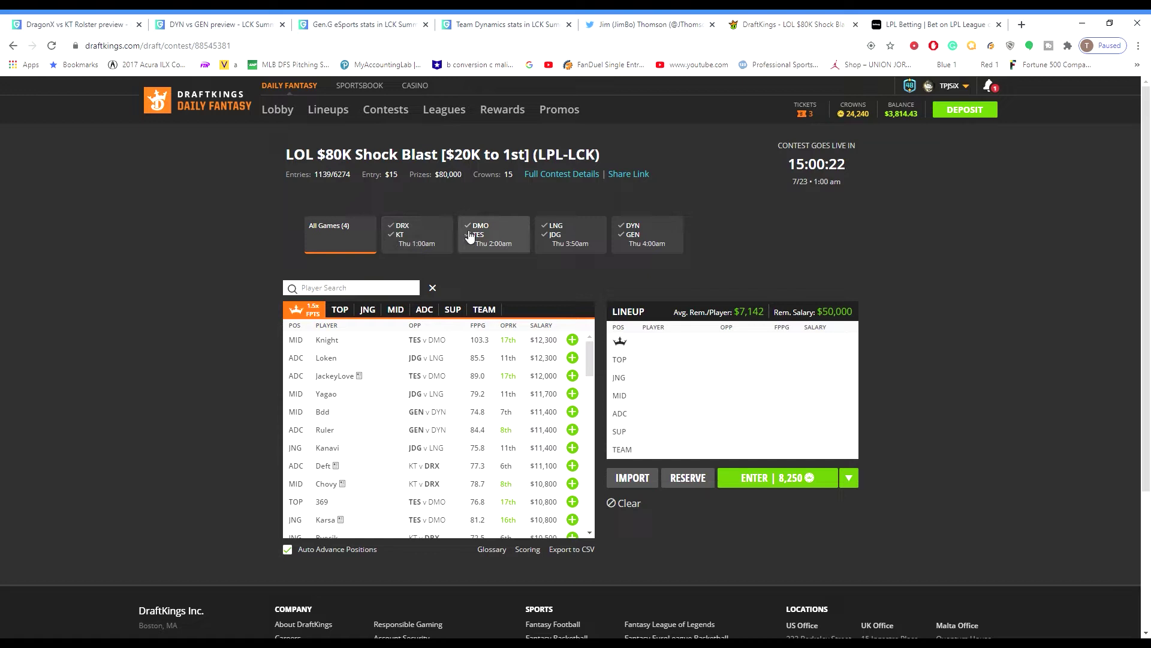
pyautogui.click(651, 228)
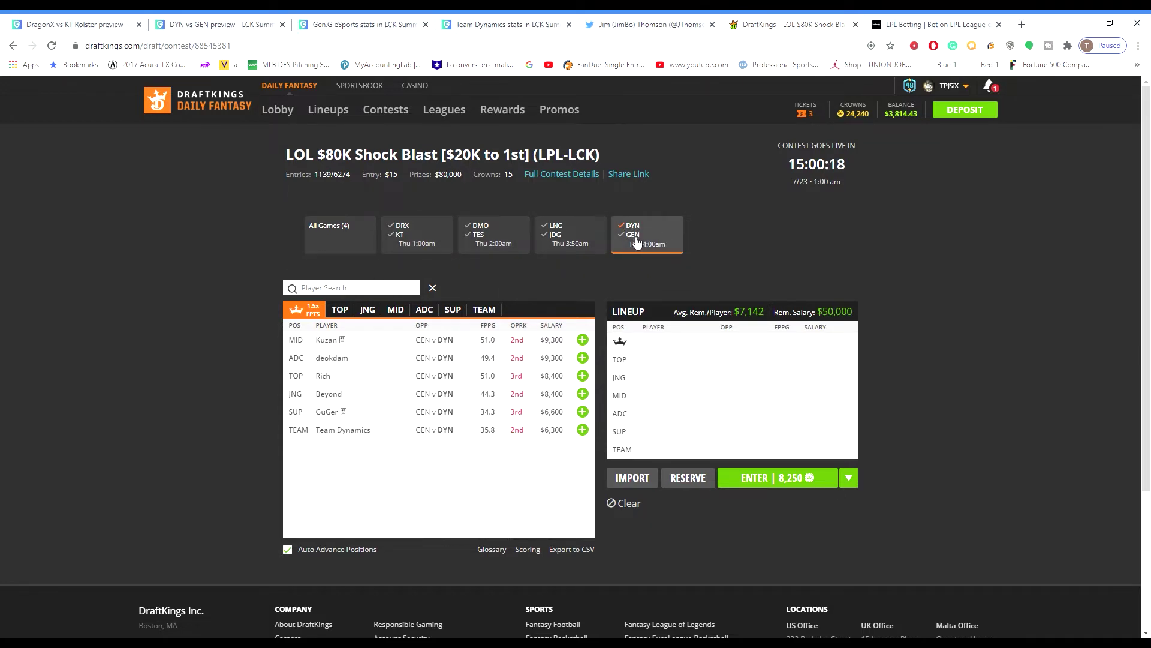
pyautogui.click(635, 238)
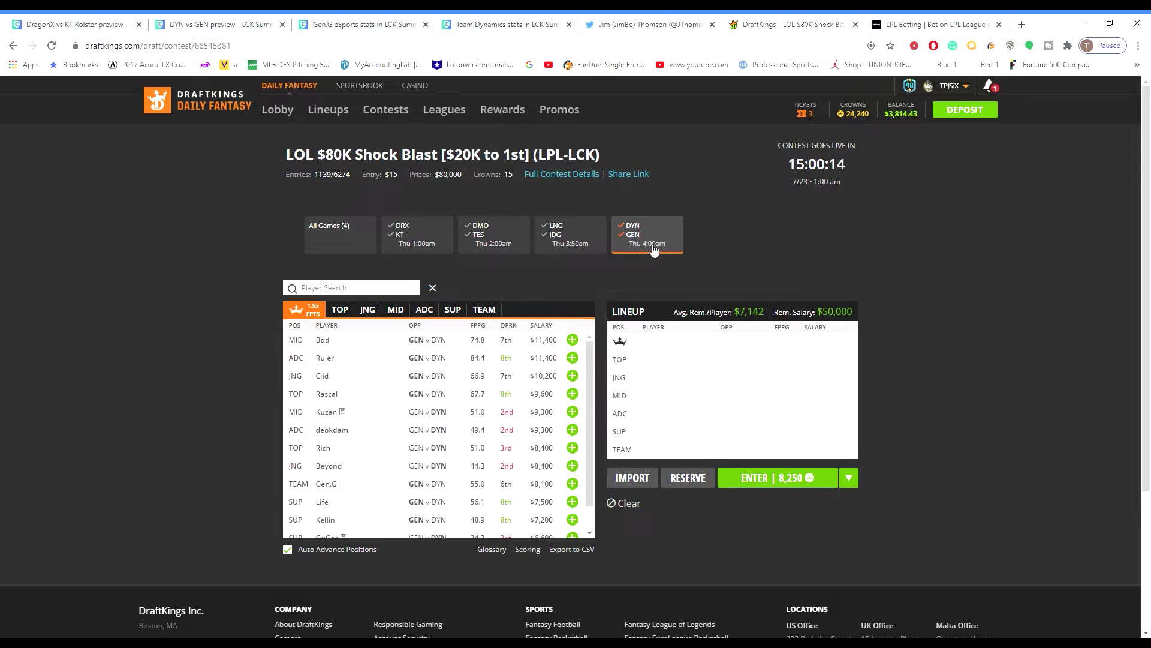
# - Browse the ADC, support and top-lane players, then return to the captain pool
pyautogui.click(435, 310)
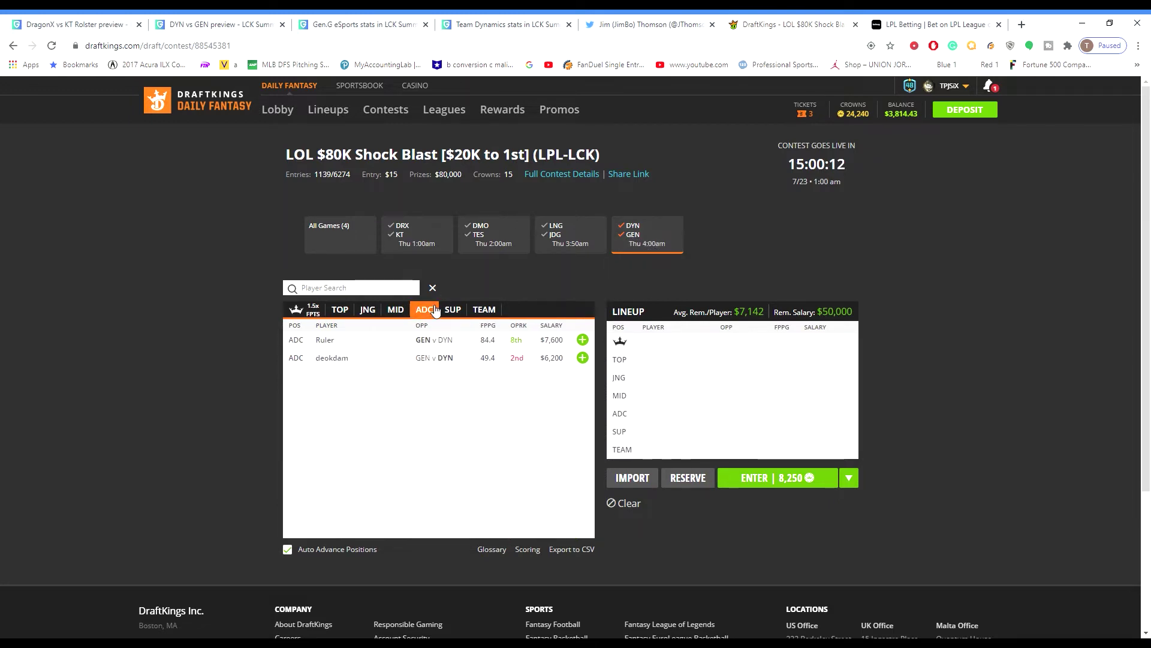
pyautogui.click(453, 309)
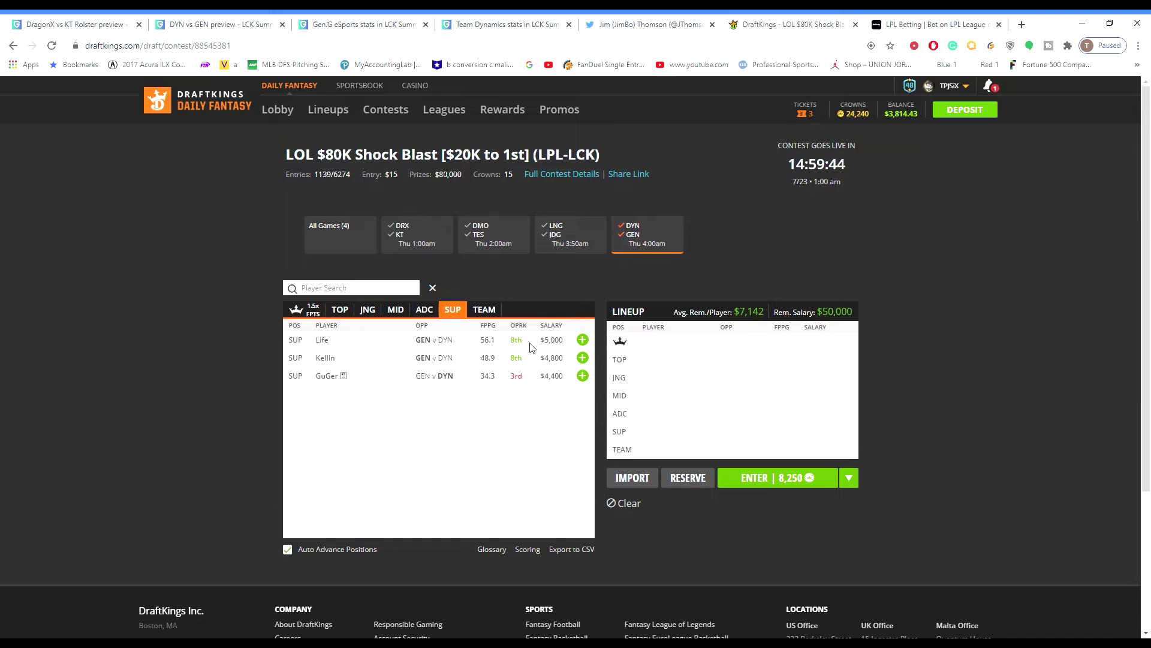
pyautogui.click(340, 310)
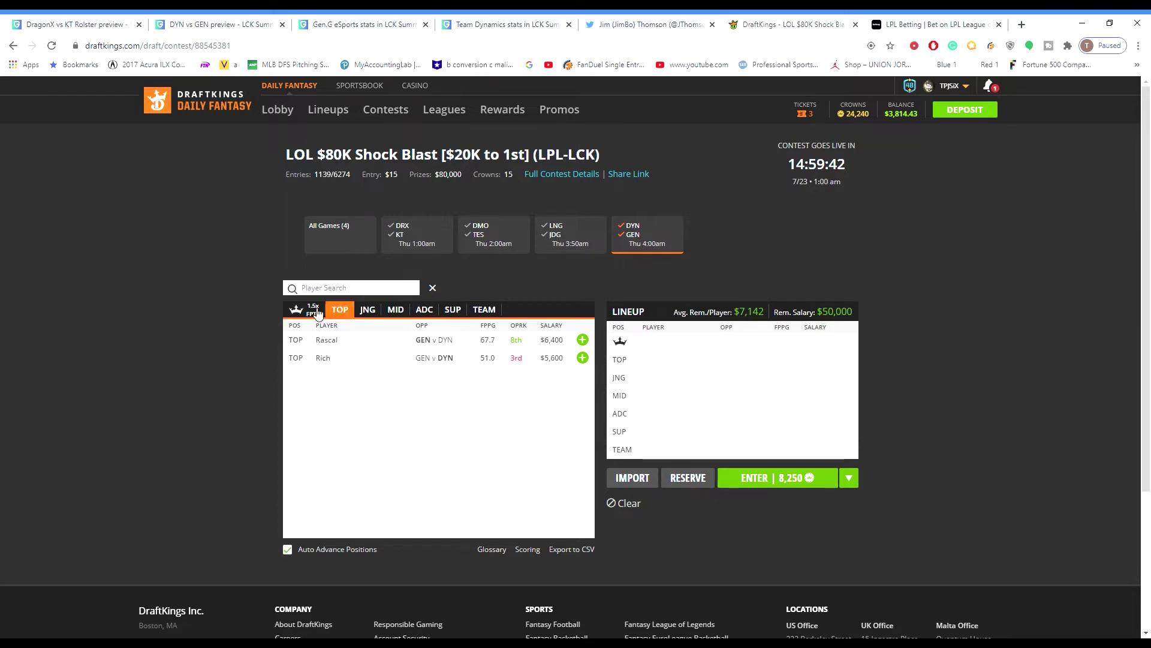
pyautogui.click(318, 313)
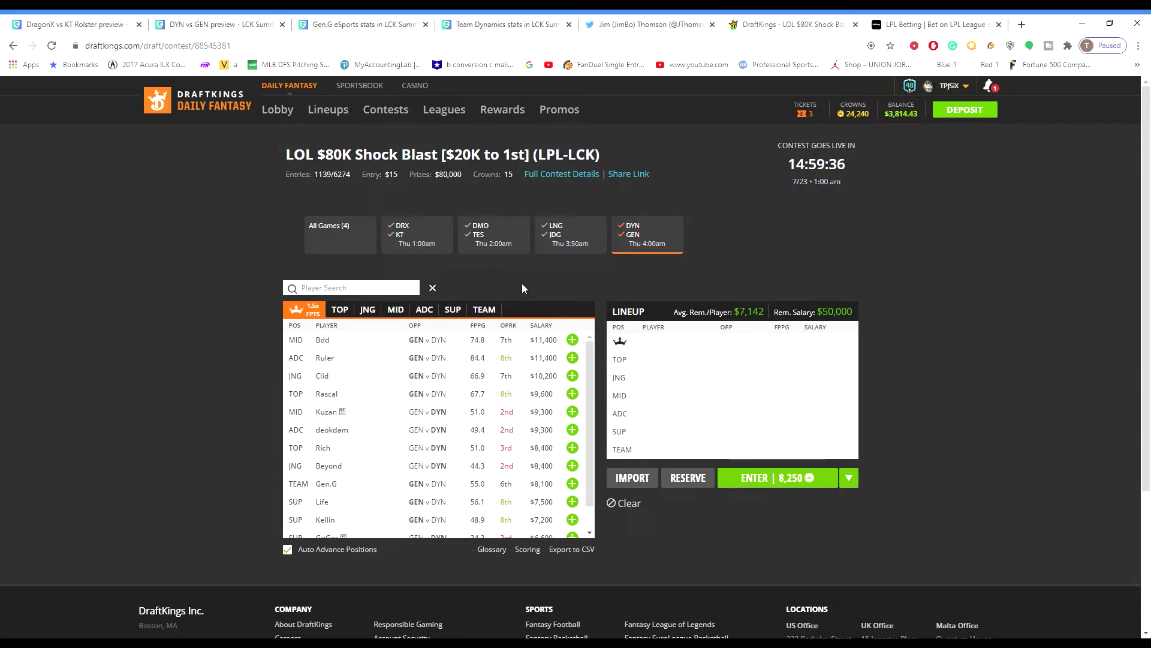
# - Add the LNG vs JDG, DMO vs TES and DRX vs KT players back into the pool
pyautogui.click(560, 236)
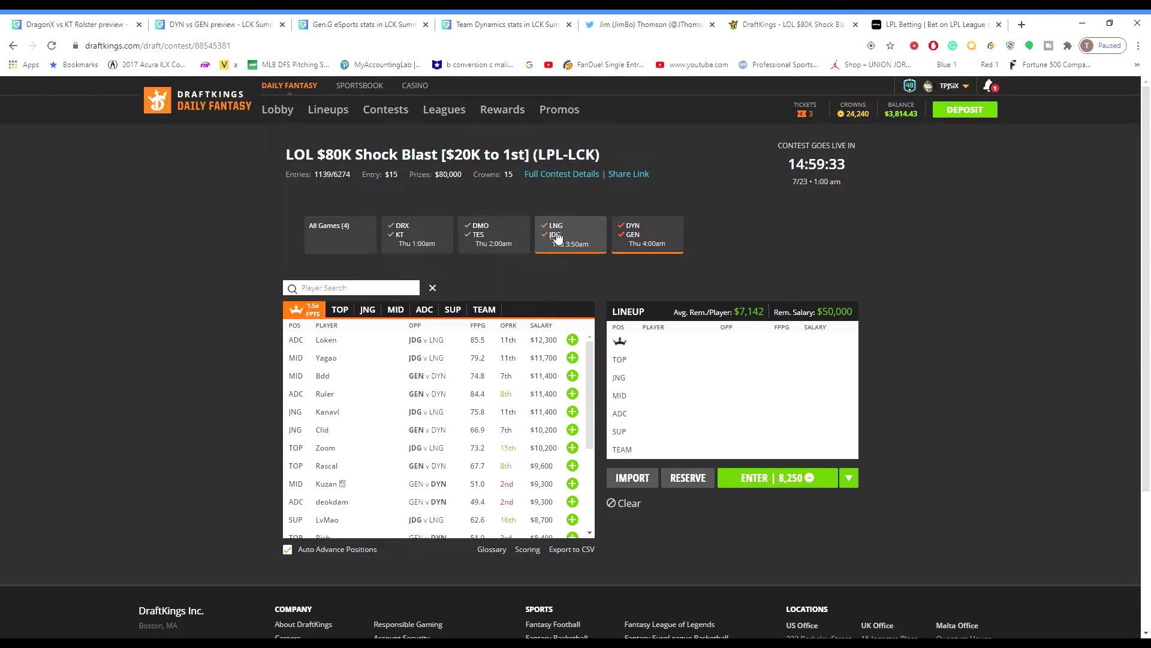
pyautogui.click(493, 228)
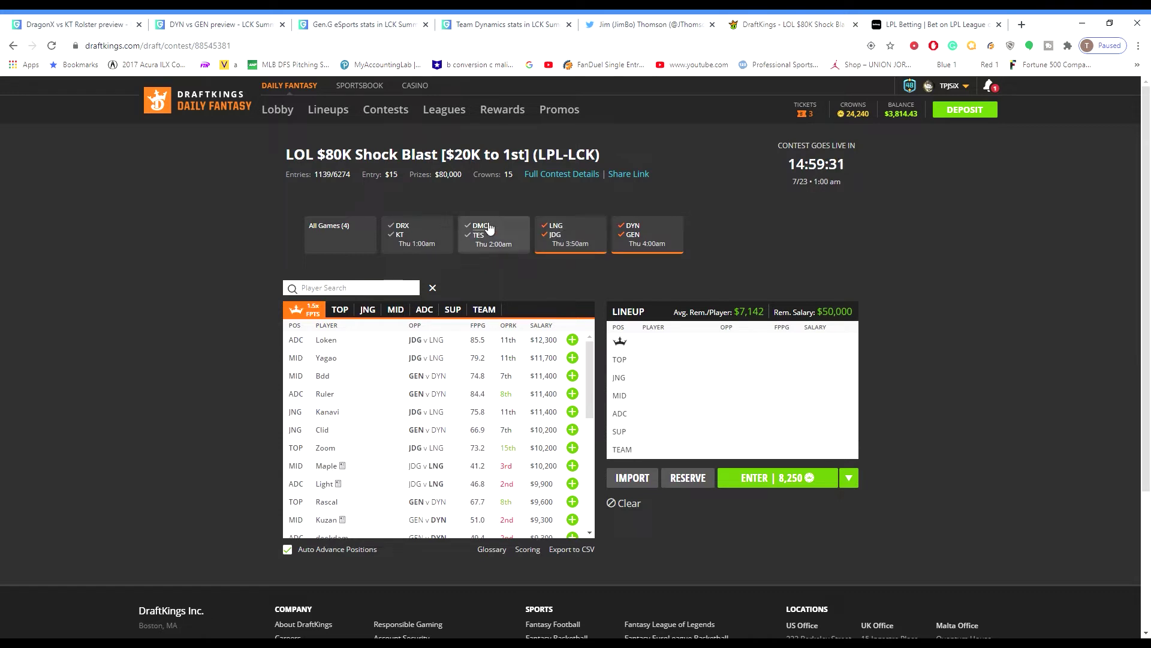
pyautogui.click(403, 239)
# - Scan the player salaries, then bring up gol.gg's DragonX vs KT Rolster preview
pyautogui.scroll(-5, 462, 445)
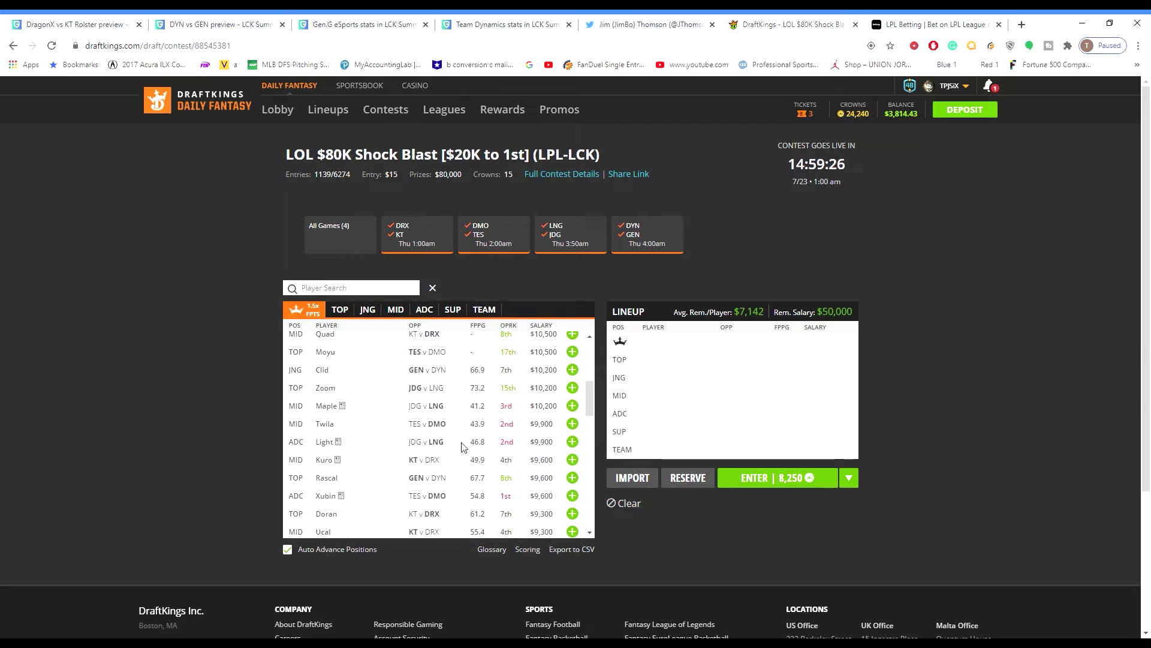
pyautogui.scroll(5, 456, 441)
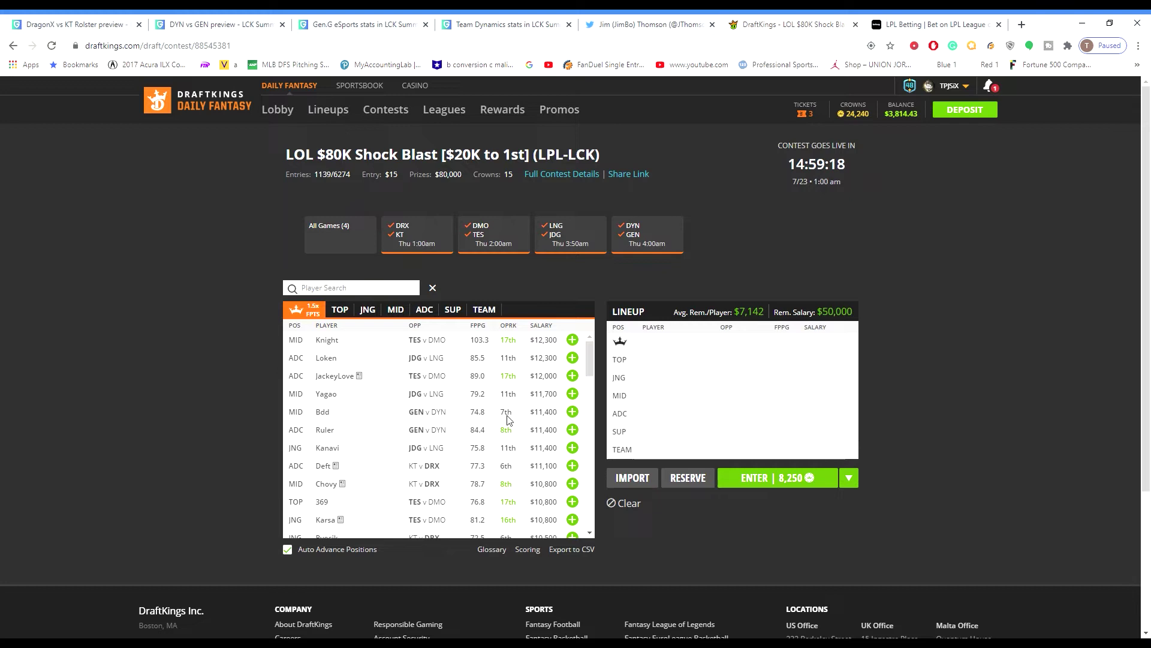
pyautogui.scroll(-3, 498, 424)
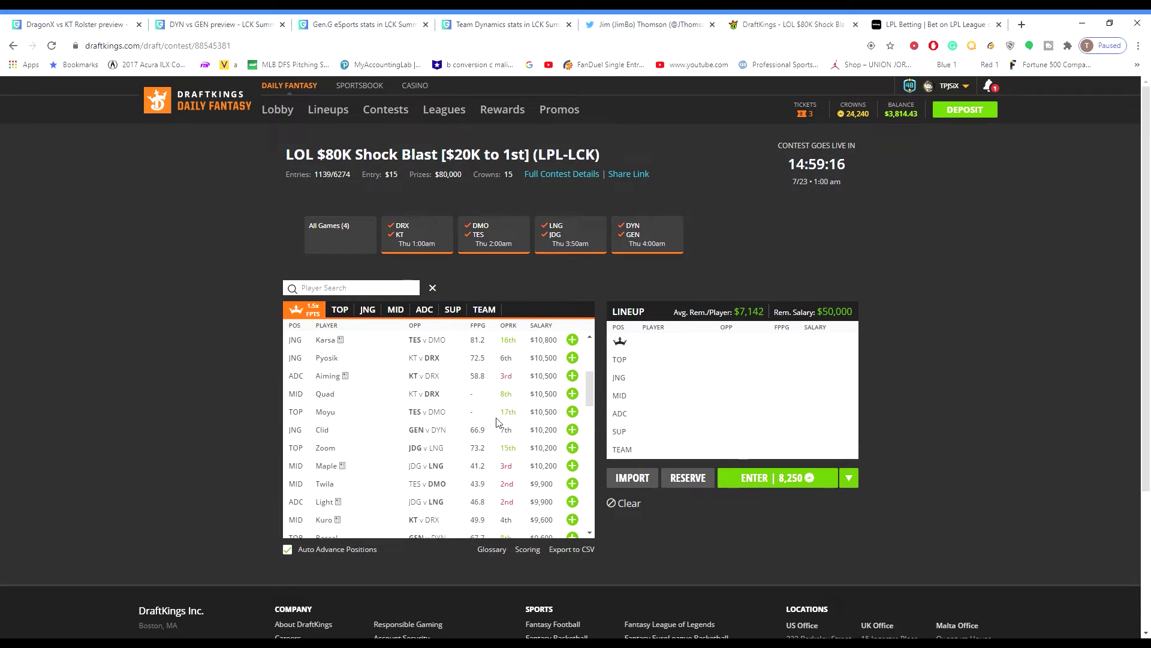
pyautogui.scroll(-1, 497, 423)
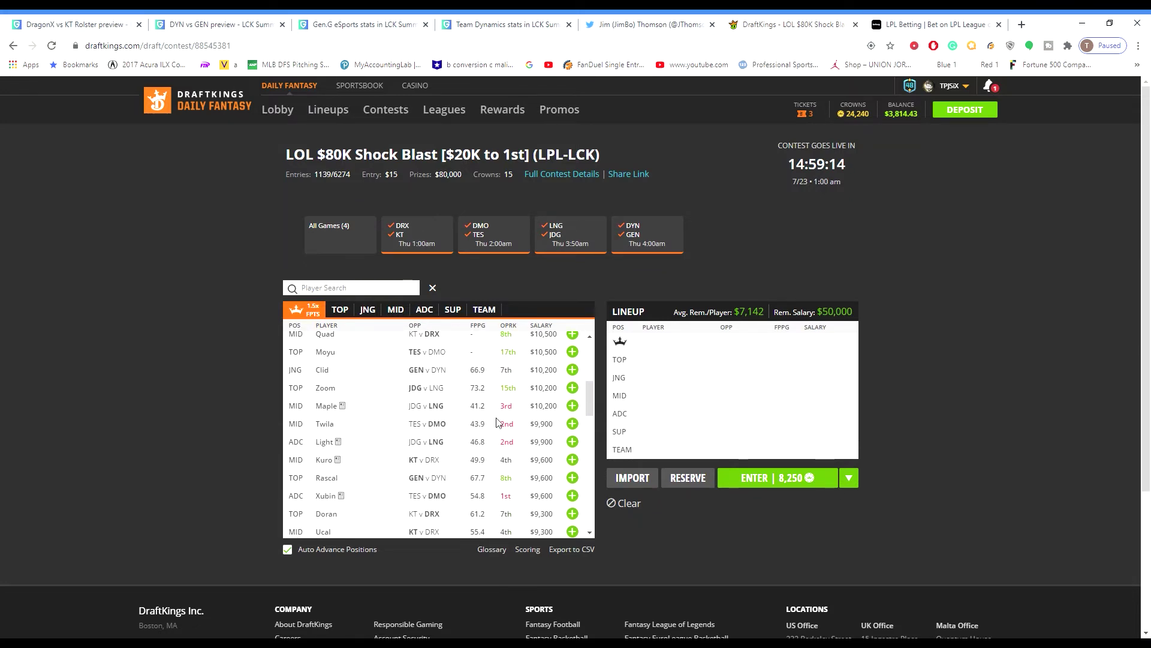
pyautogui.scroll(4, 497, 423)
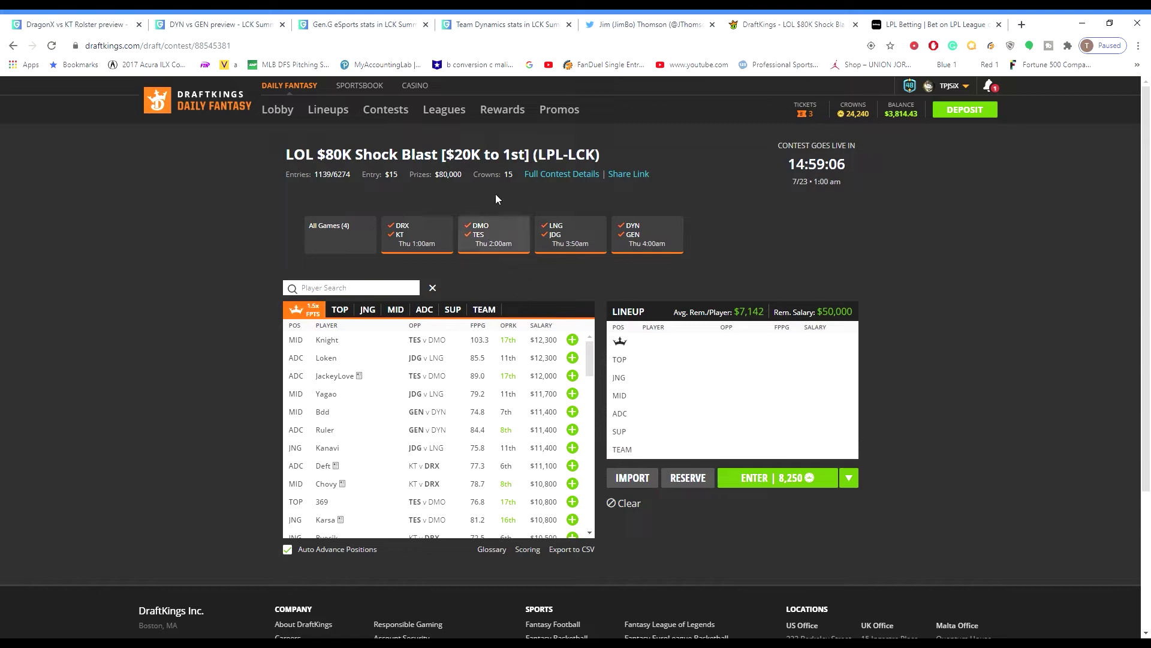
pyautogui.click(106, 24)
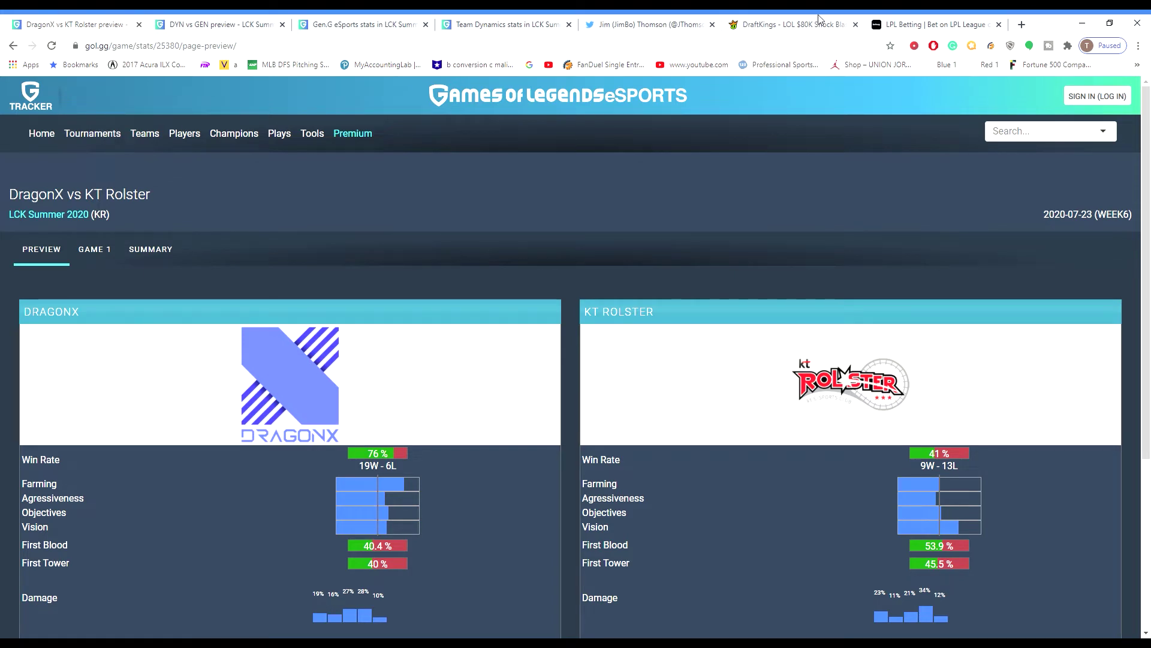
# - From the DYN vs GEN preview, open gol.gg's tournaments list and scroll the season 10 table
pyautogui.click(787, 24)
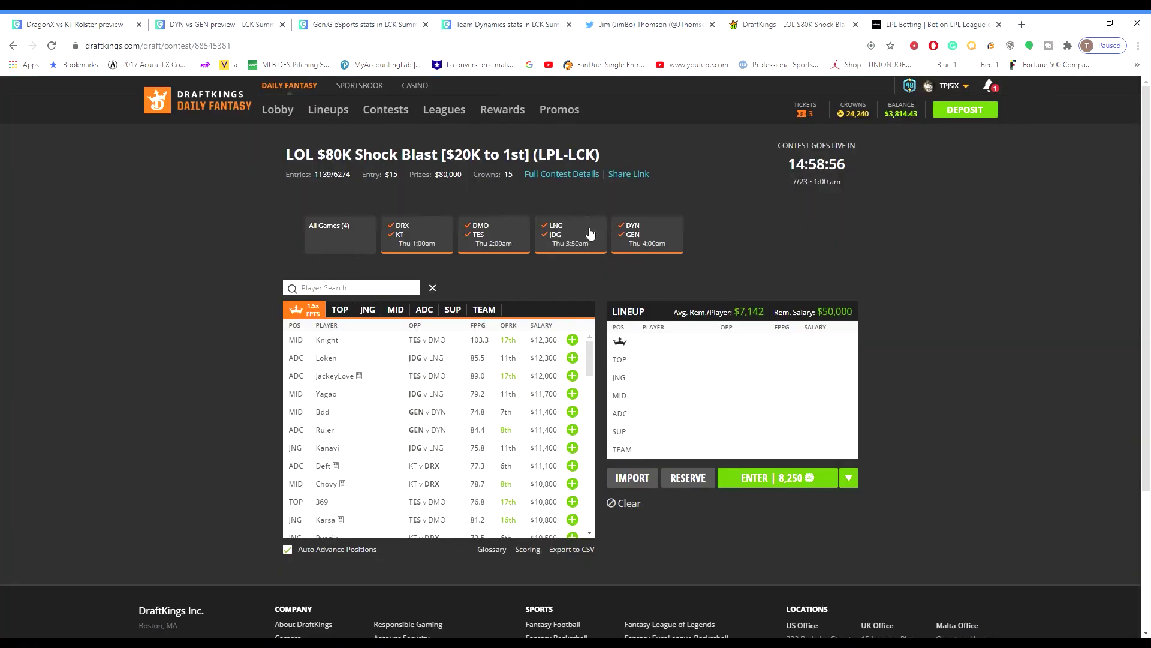
pyautogui.click(237, 24)
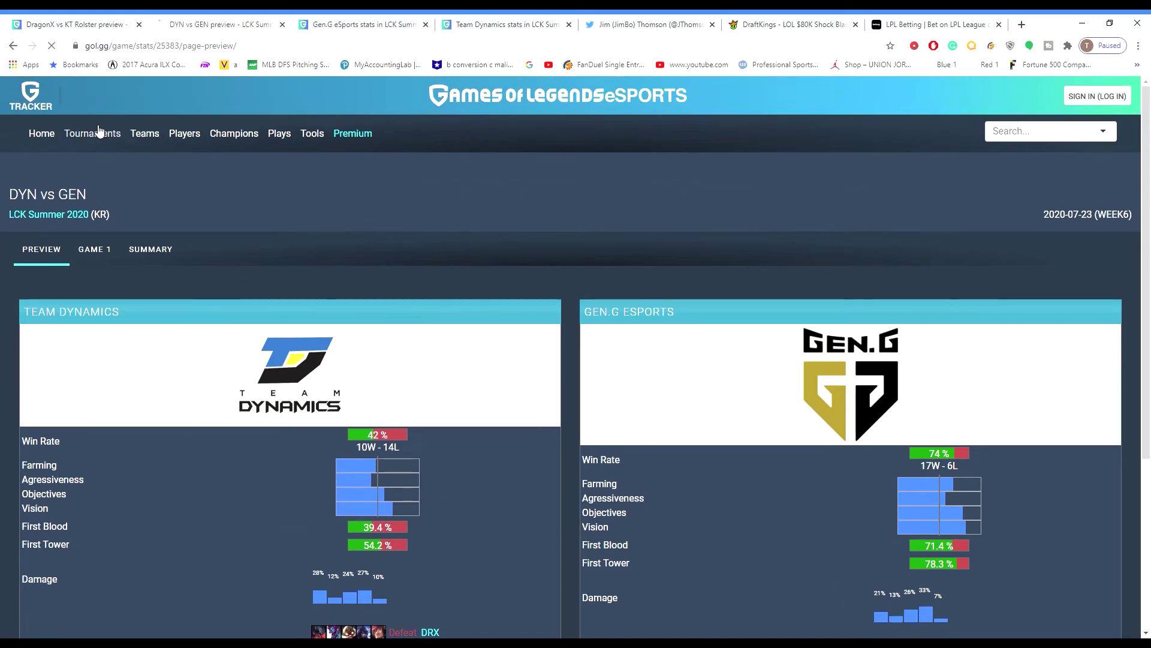
pyautogui.click(100, 132)
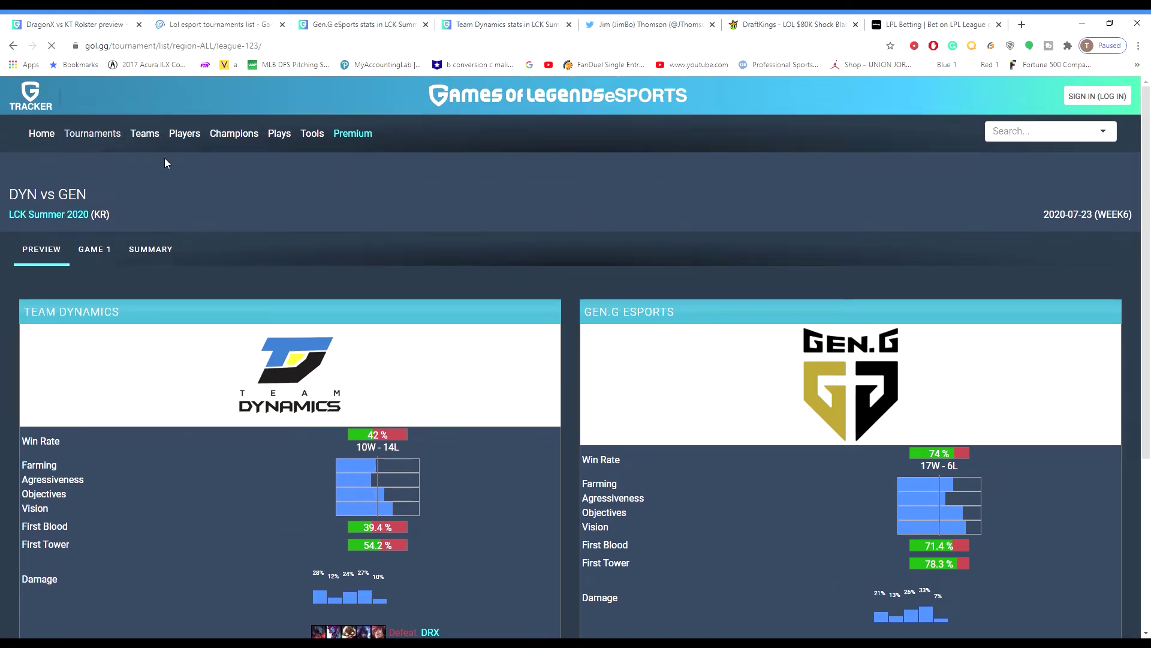
pyautogui.scroll(-2, 57, 401)
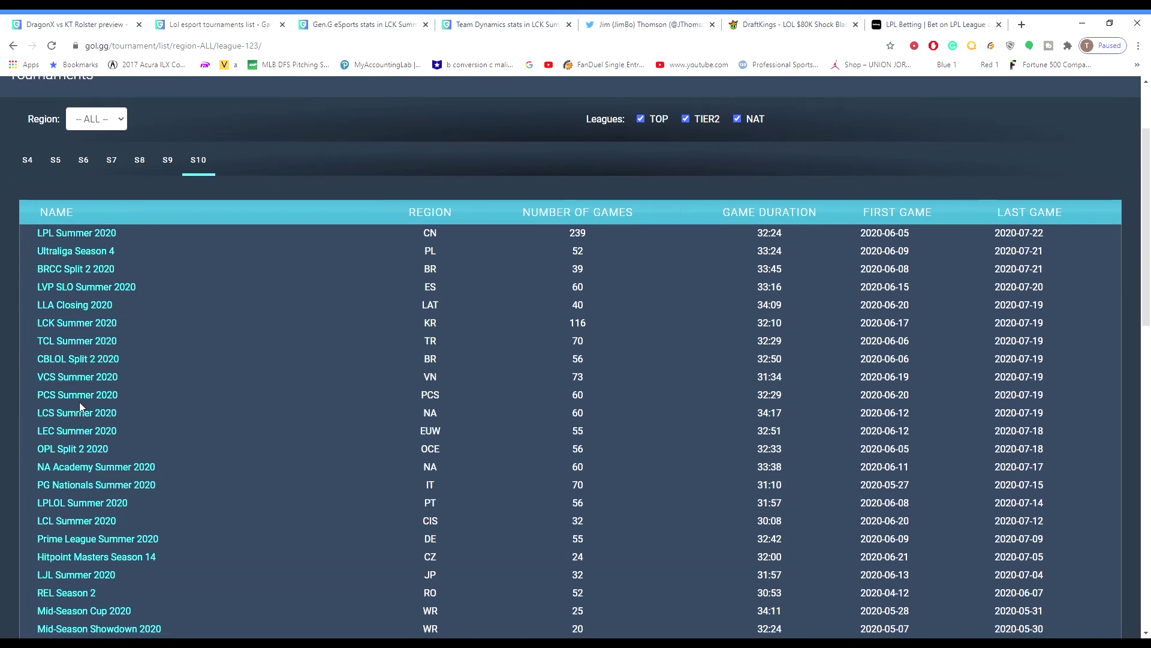
pyautogui.scroll(-1, 234, 368)
pyautogui.scroll(-3, 234, 369)
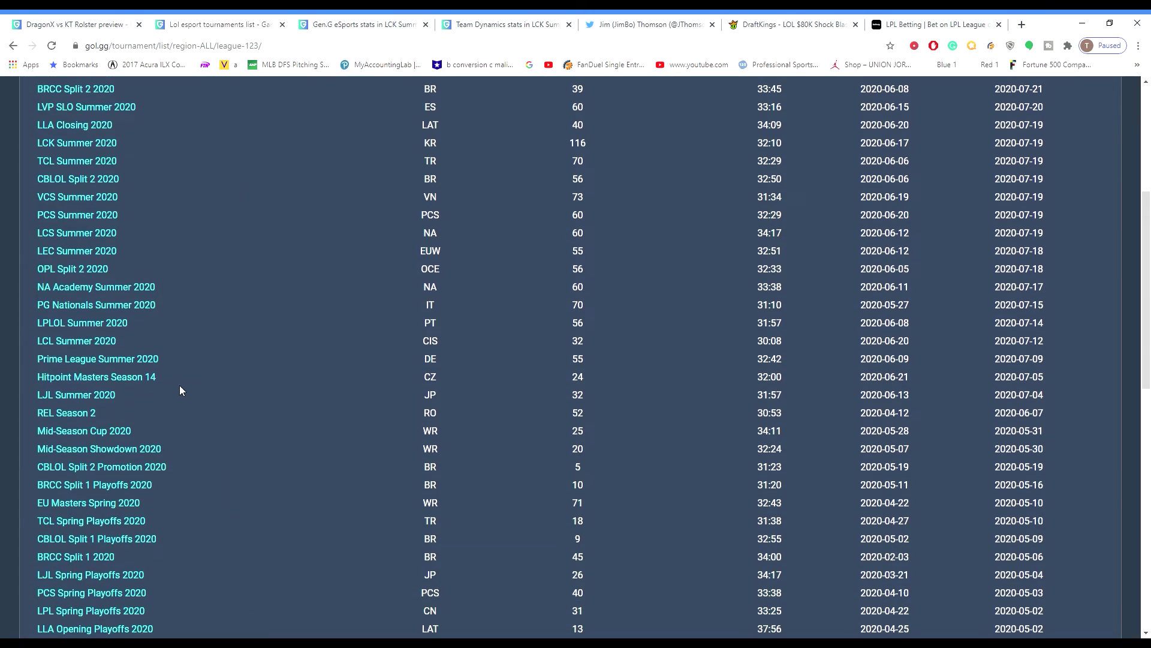
pyautogui.scroll(3, 116, 399)
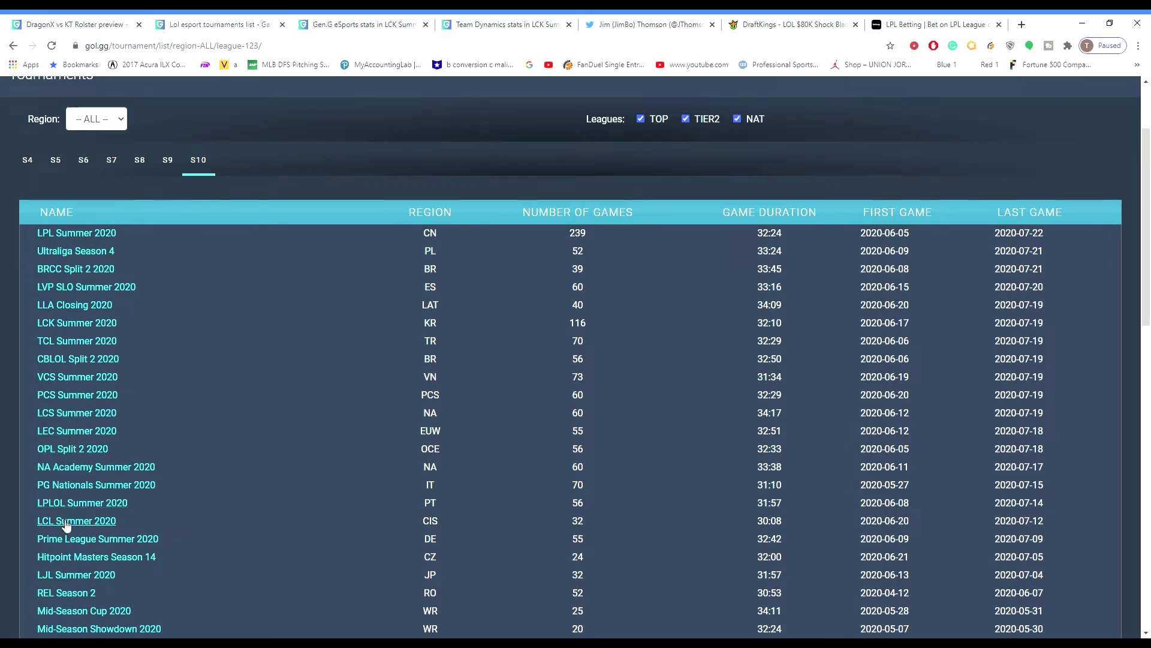
pyautogui.scroll(-7, 109, 291)
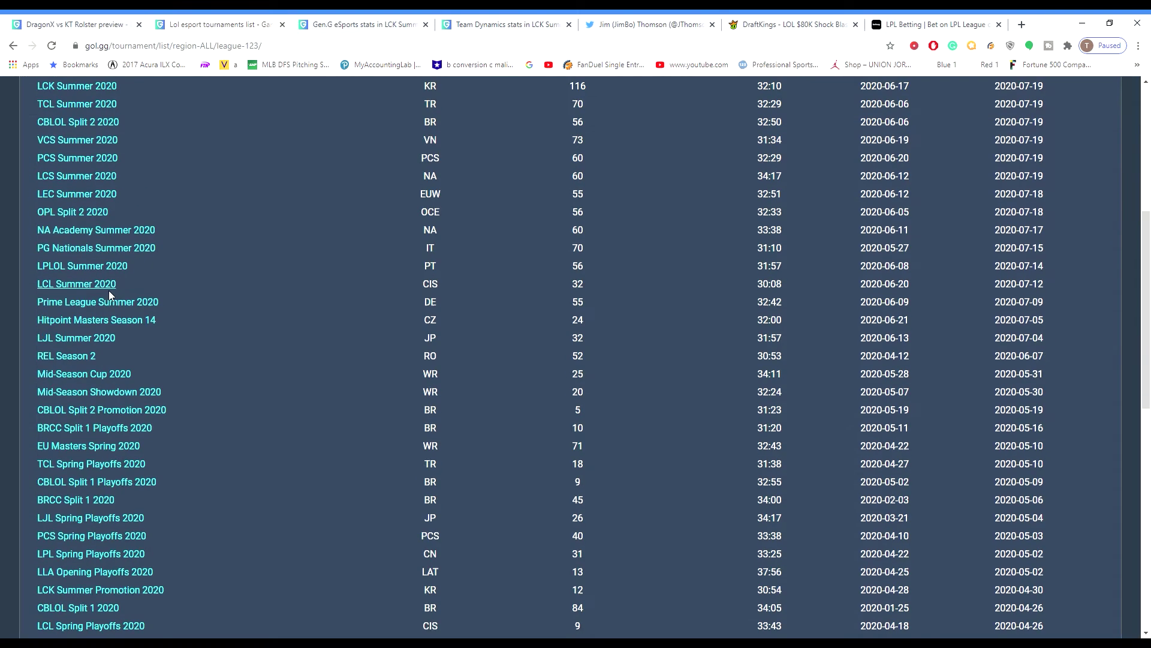
# - Open the LPL Spring Playoffs 2020 tournament stats and scroll through them
pyautogui.click(99, 373)
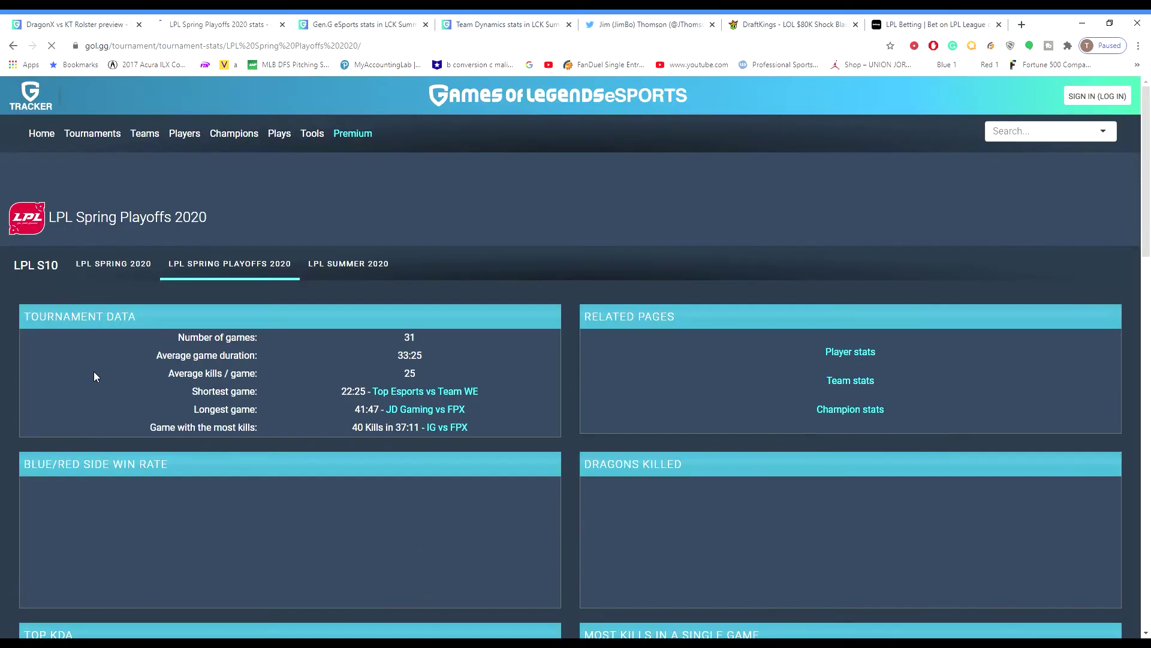
pyautogui.scroll(-5, 98, 355)
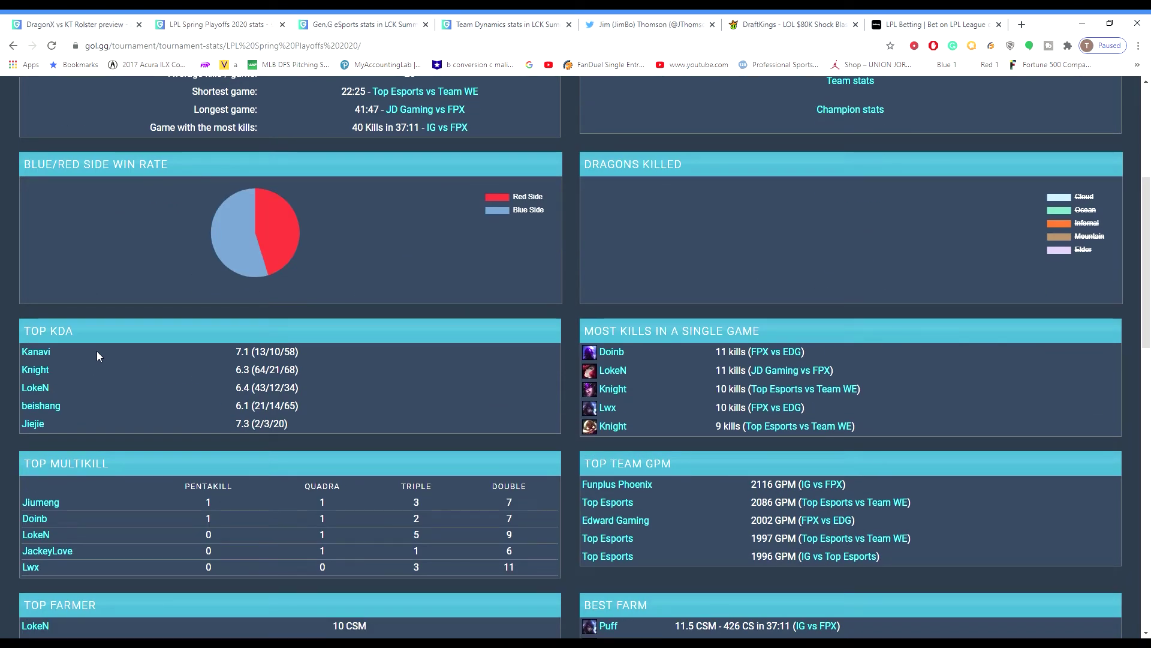
pyautogui.scroll(-6, 247, 304)
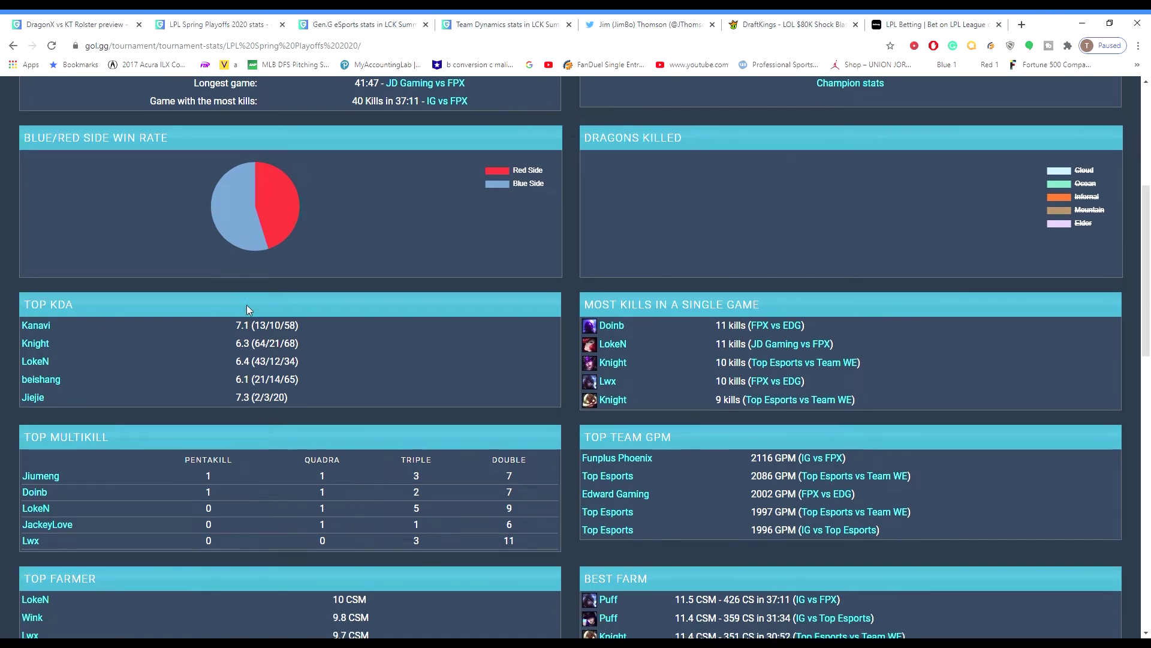
pyautogui.scroll(-10, 135, 480)
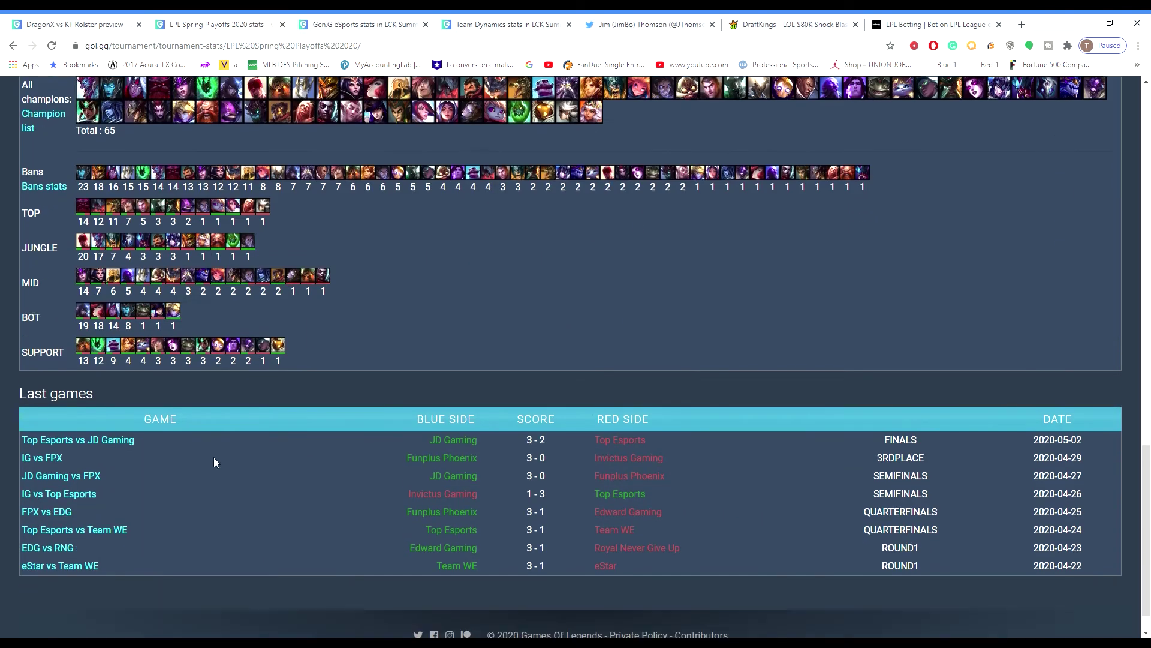
pyautogui.scroll(5, 390, 407)
pyautogui.scroll(6, 238, 341)
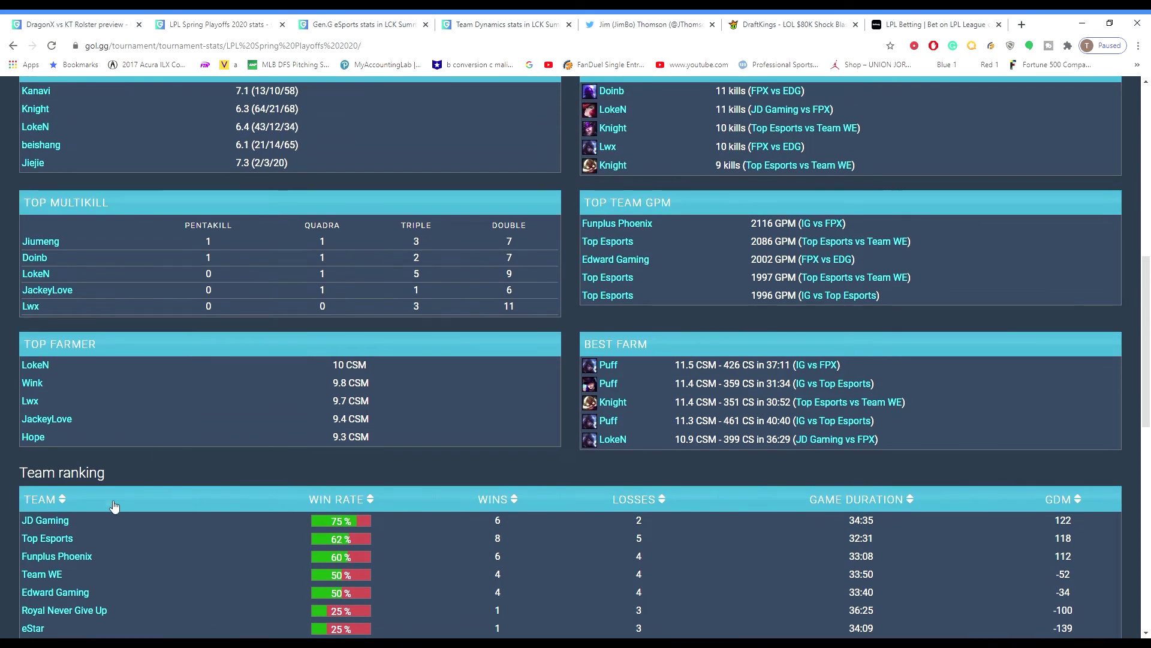
# - Open Top Esports' playoff stats and note yuyanjia's 4.3 KDA and 60.4% kill participation
pyautogui.click(60, 538)
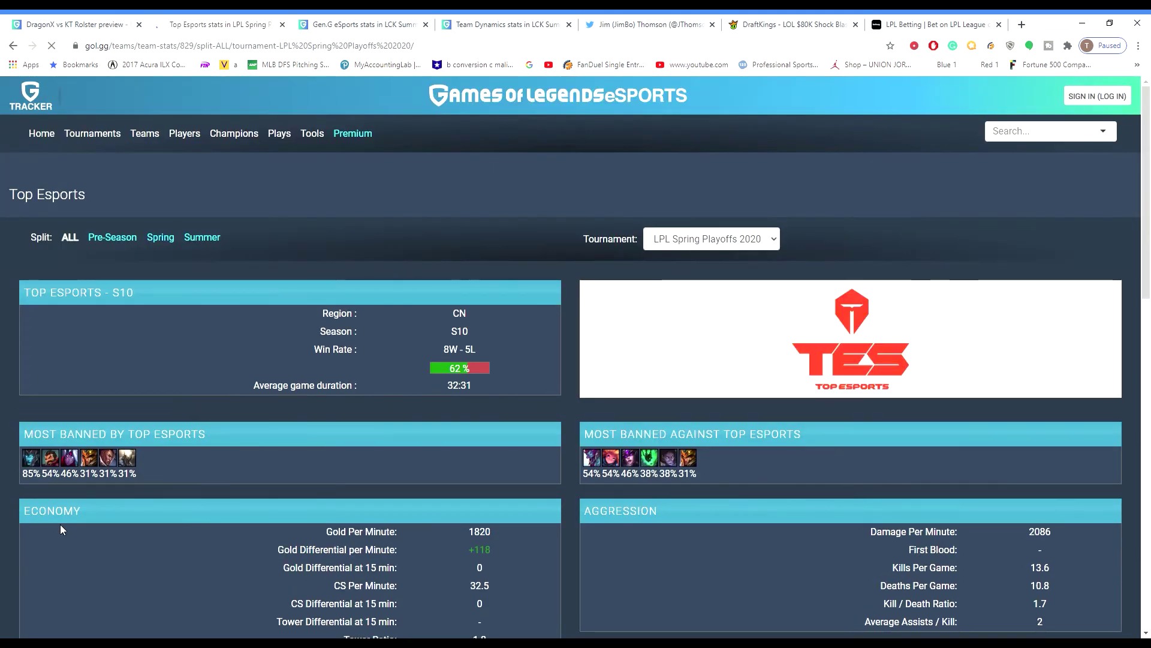
pyautogui.scroll(-10, 286, 483)
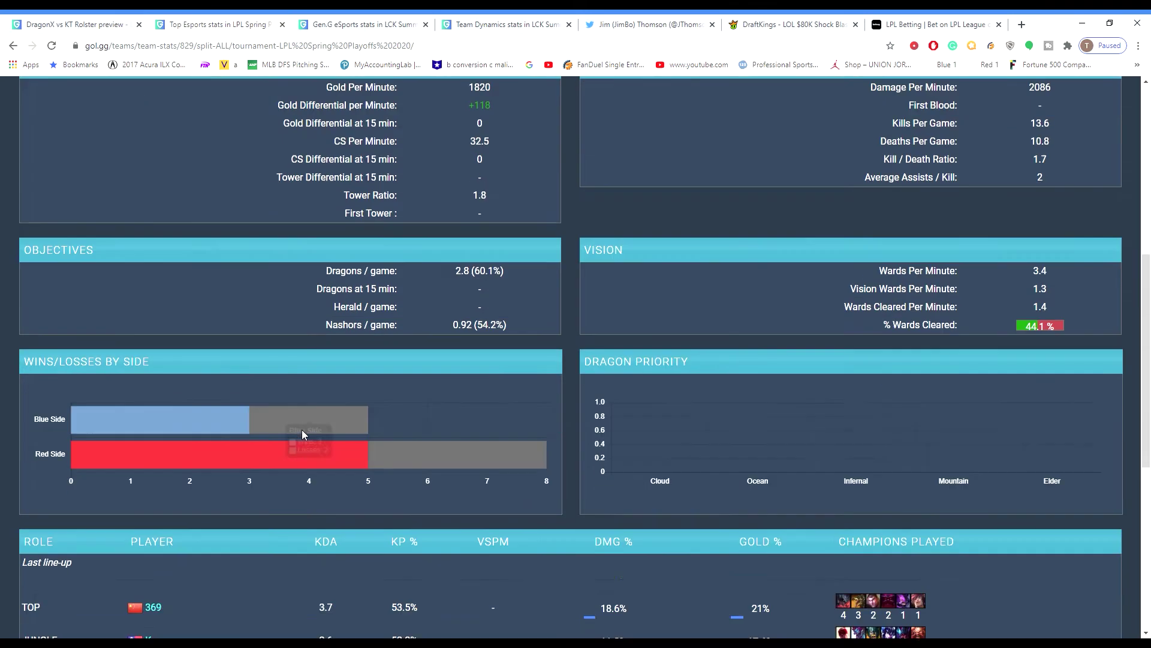
pyautogui.scroll(-3, 294, 419)
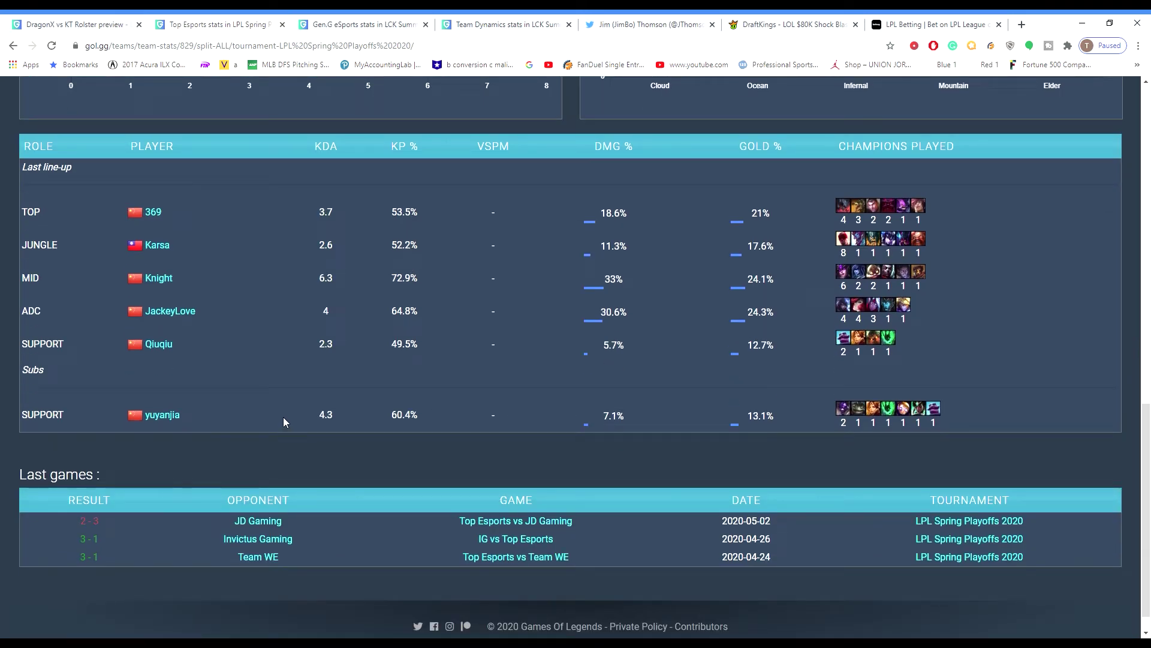
pyautogui.moveTo(425, 418); pyautogui.dragTo(318, 412)
pyautogui.click(318, 412)
pyautogui.scroll(15, 168, 404)
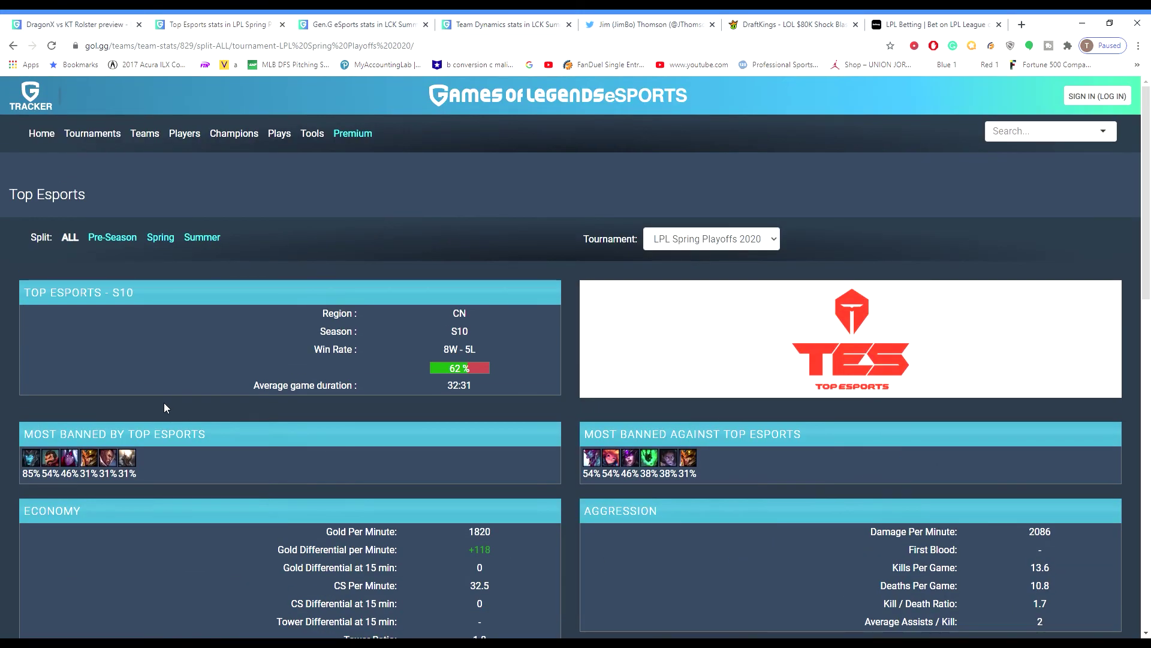
# - Switch to Top Esports' Summer split stats, noting yuyanjia's 66.7% KP and 17.7 kills per game
pyautogui.click(213, 243)
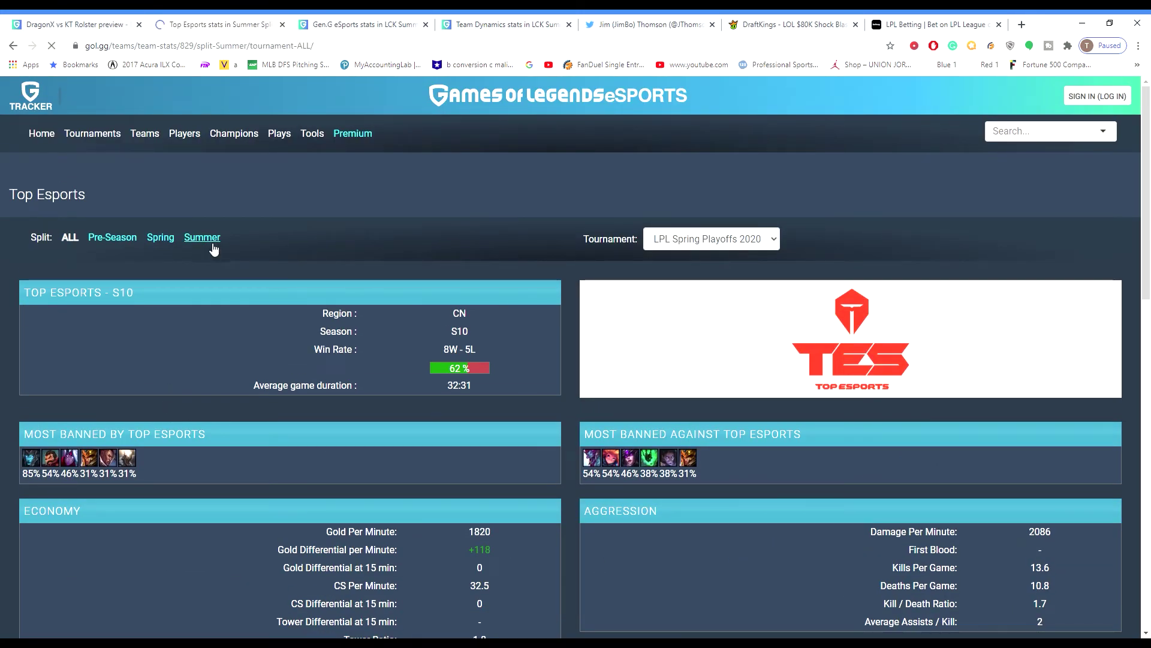
pyautogui.scroll(-10, 416, 325)
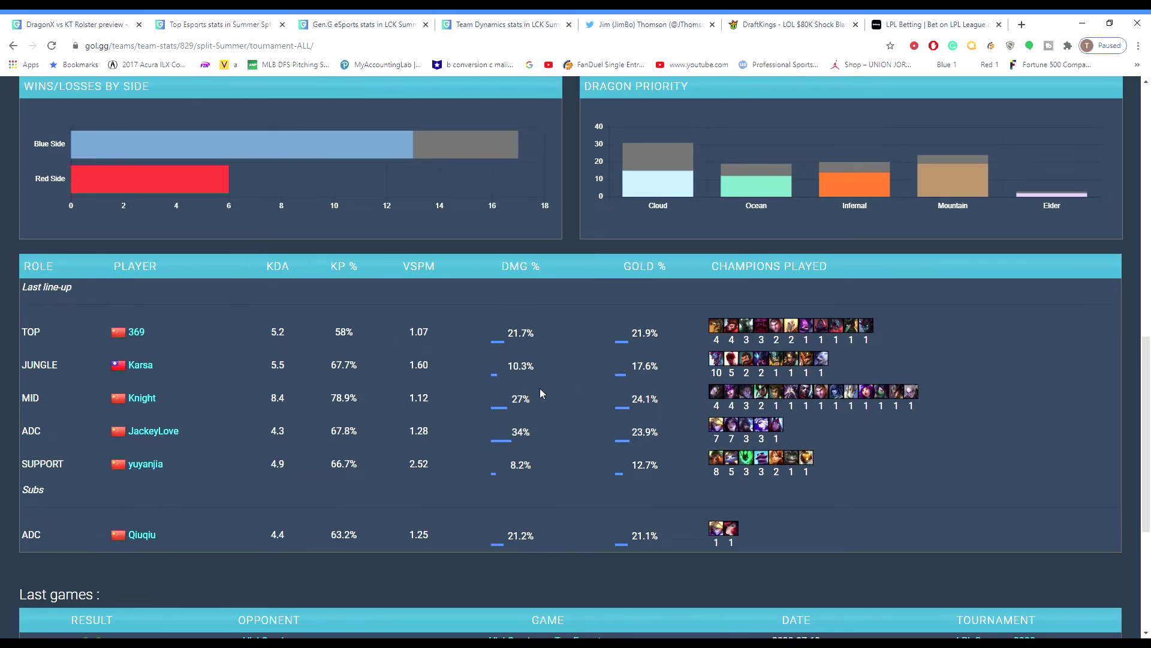
pyautogui.click(307, 464)
pyautogui.moveTo(331, 466); pyautogui.dragTo(378, 464)
pyautogui.click(363, 459)
pyautogui.scroll(5, 355, 464)
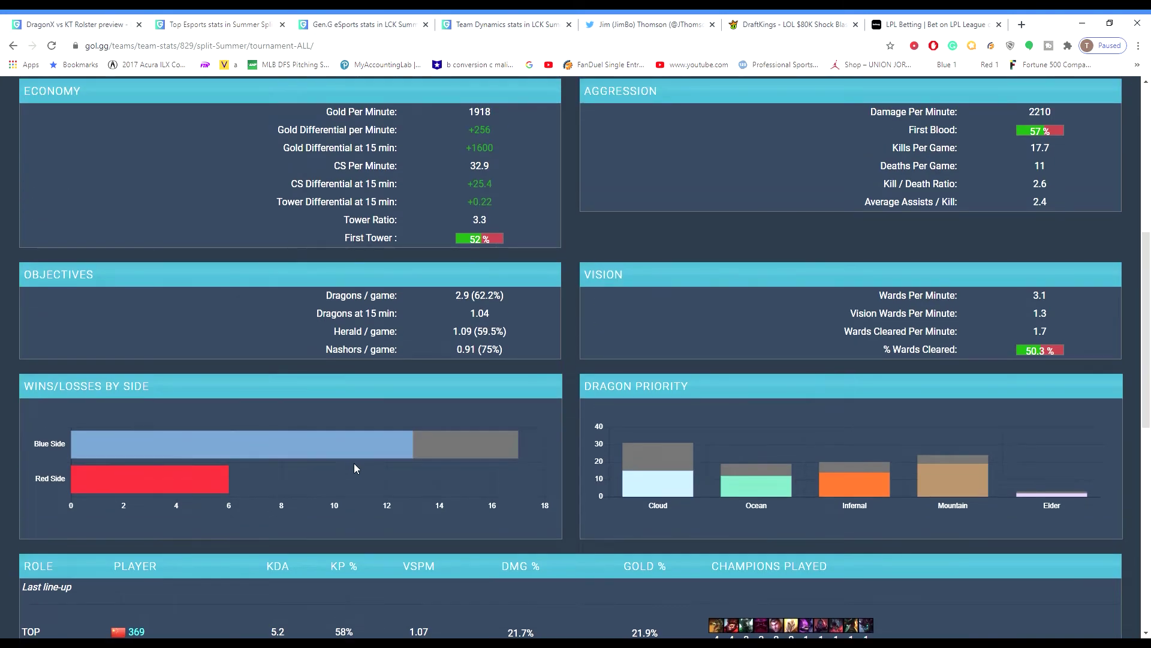
pyautogui.scroll(2, 354, 469)
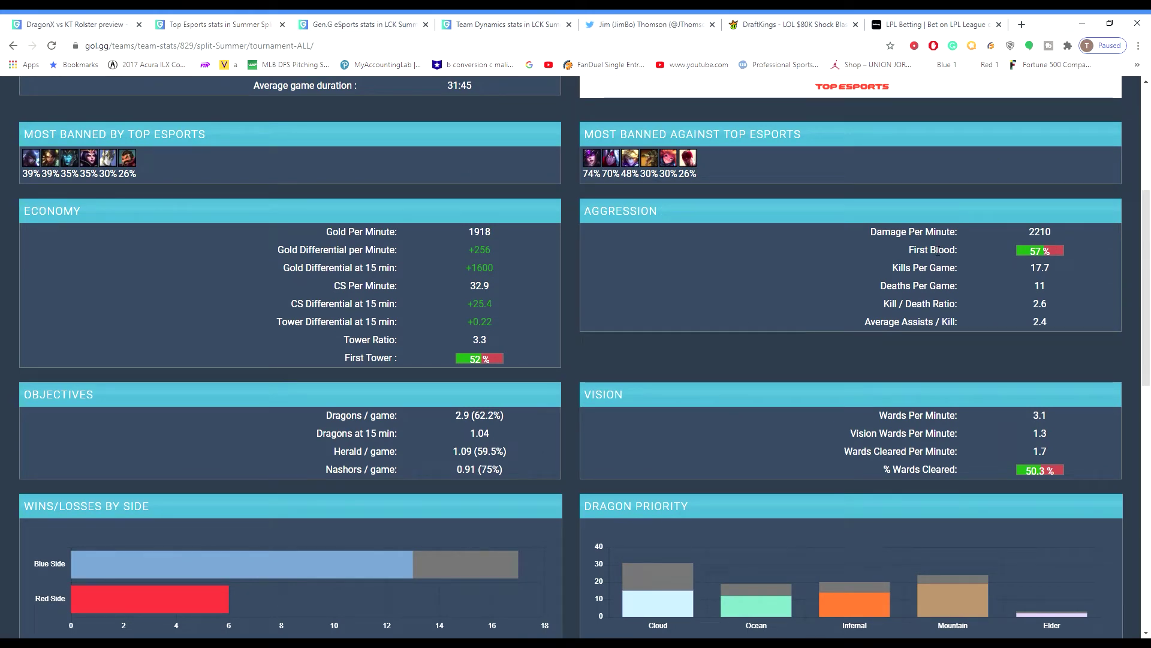
pyautogui.scroll(1, 926, 252)
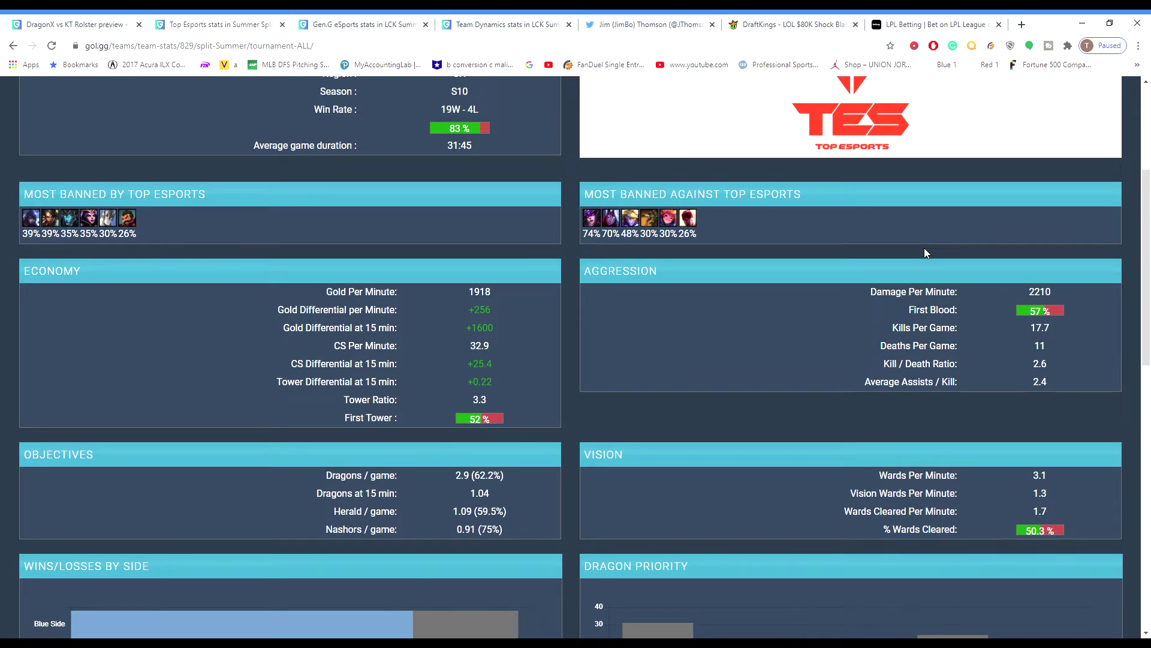
pyautogui.doubleClick(1044, 327)
pyautogui.click(1045, 330)
# - Recheck yuyanjia's 66.7 kill participation figure in the roster table
pyautogui.scroll(-1, 1044, 333)
pyautogui.scroll(-6, 1045, 333)
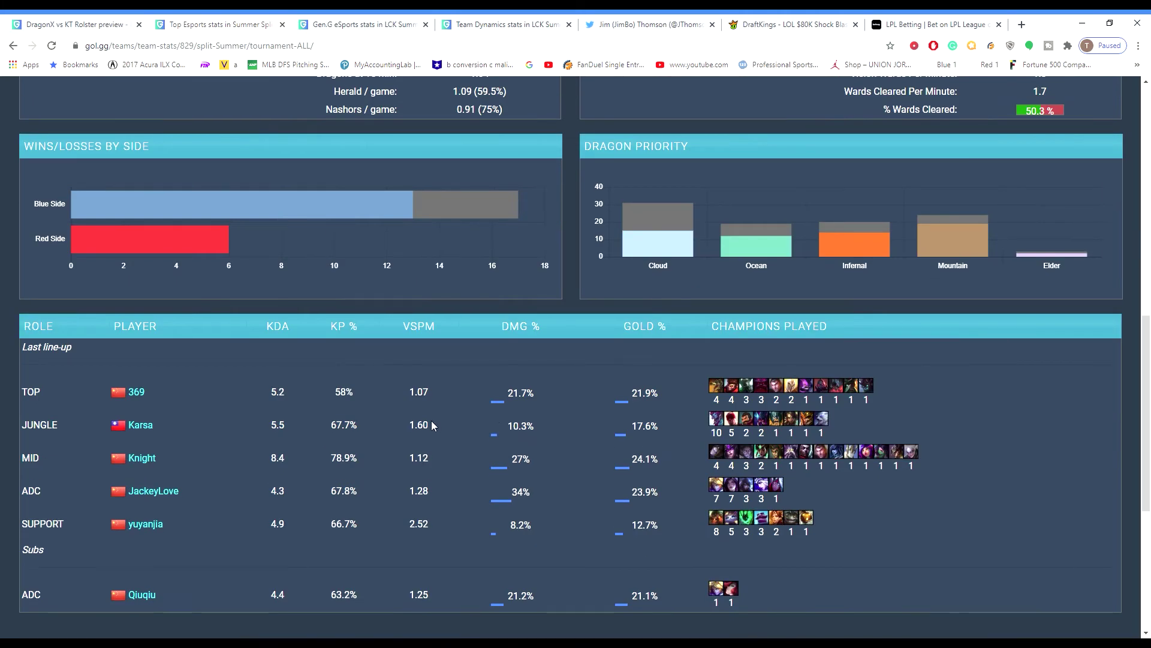
pyautogui.doubleClick(337, 524)
pyautogui.click(384, 520)
pyautogui.doubleClick(342, 524)
pyautogui.click(361, 529)
pyautogui.doubleClick(345, 524)
pyautogui.click(353, 532)
pyautogui.scroll(10, 354, 530)
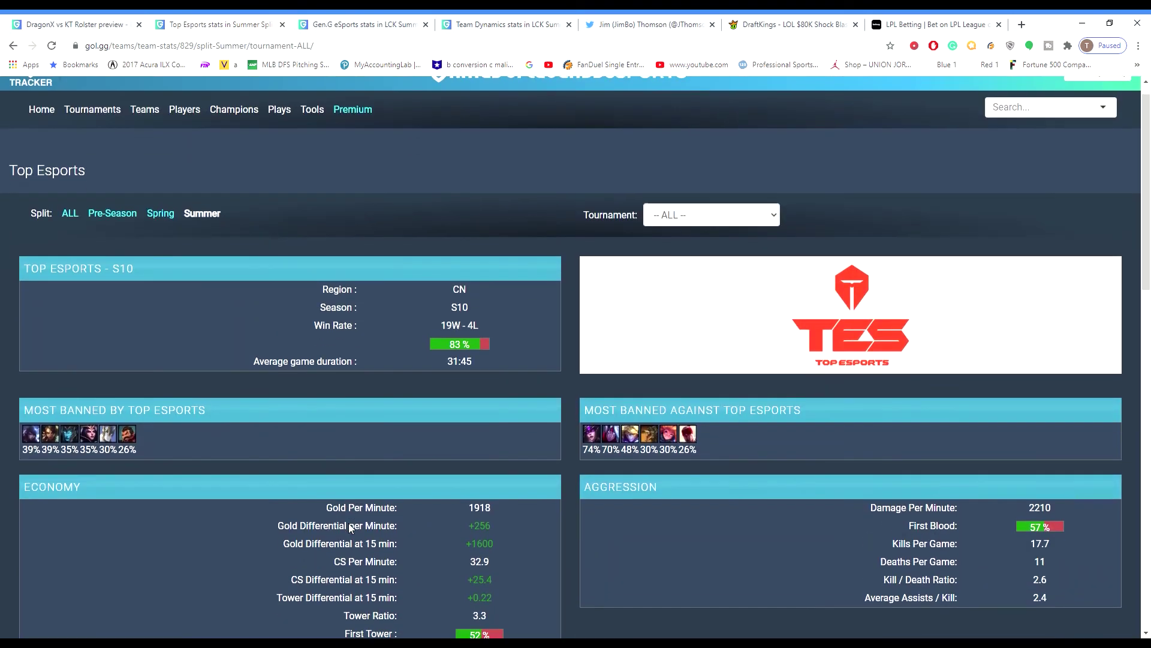
pyautogui.scroll(-6, 351, 528)
pyautogui.scroll(-6, 350, 528)
pyautogui.scroll(12, 351, 528)
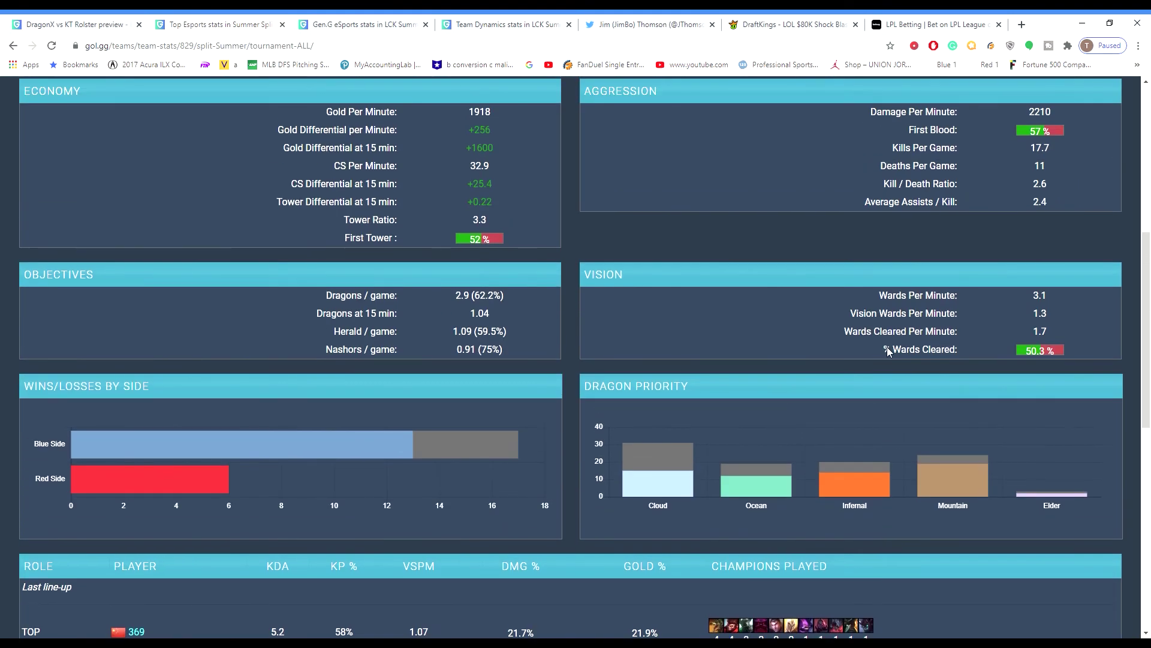
pyautogui.scroll(-14, 1017, 458)
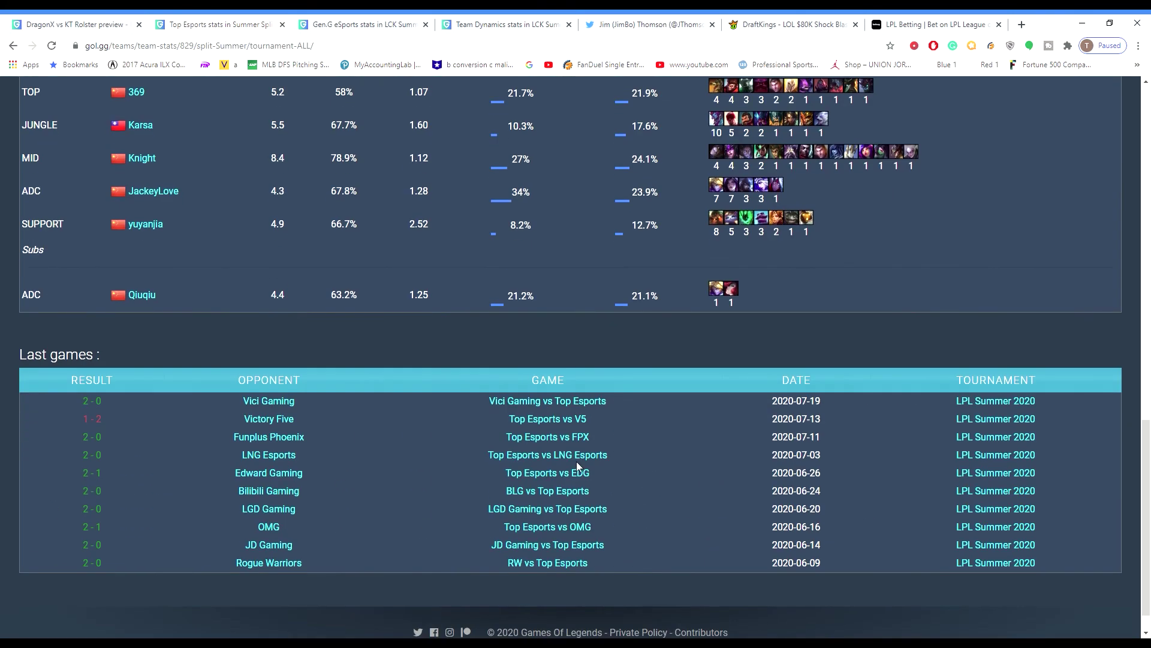
pyautogui.scroll(1, 364, 336)
pyautogui.scroll(2, 364, 336)
pyautogui.moveTo(352, 345); pyautogui.dragTo(327, 346)
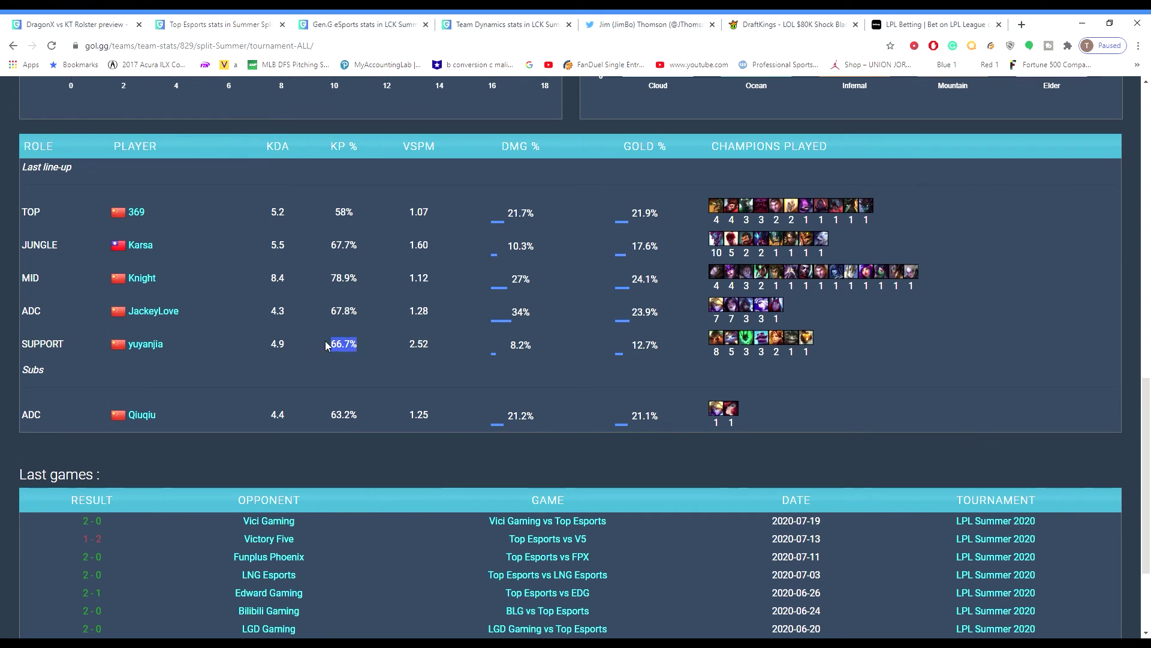
pyautogui.click(326, 346)
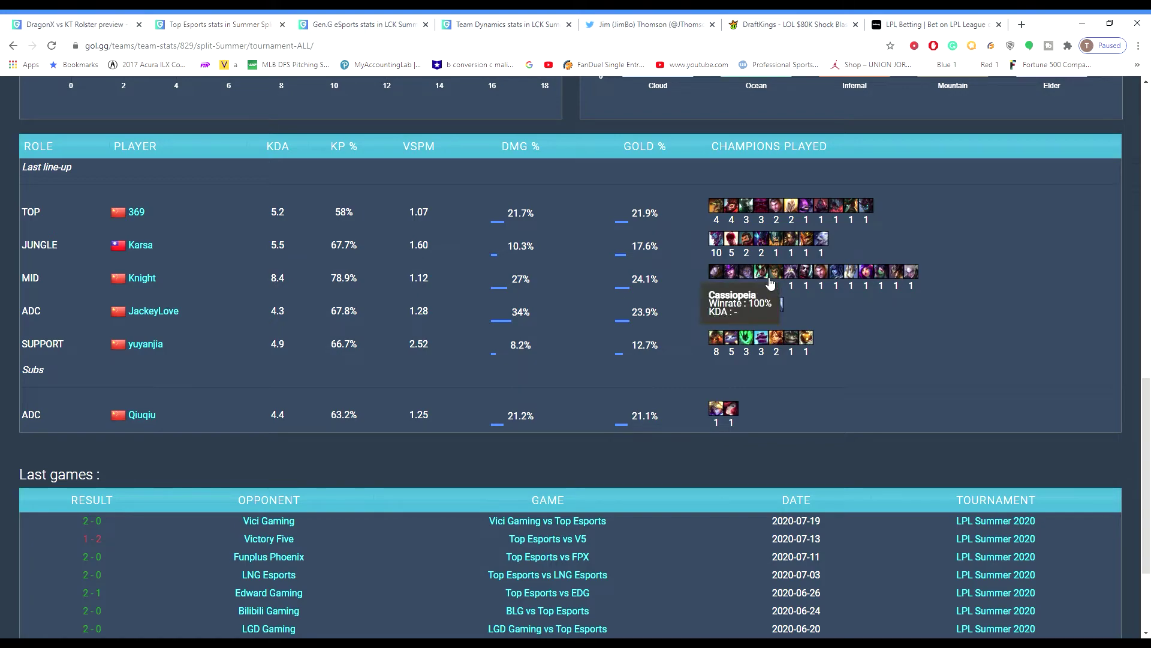
pyautogui.scroll(15, 482, 260)
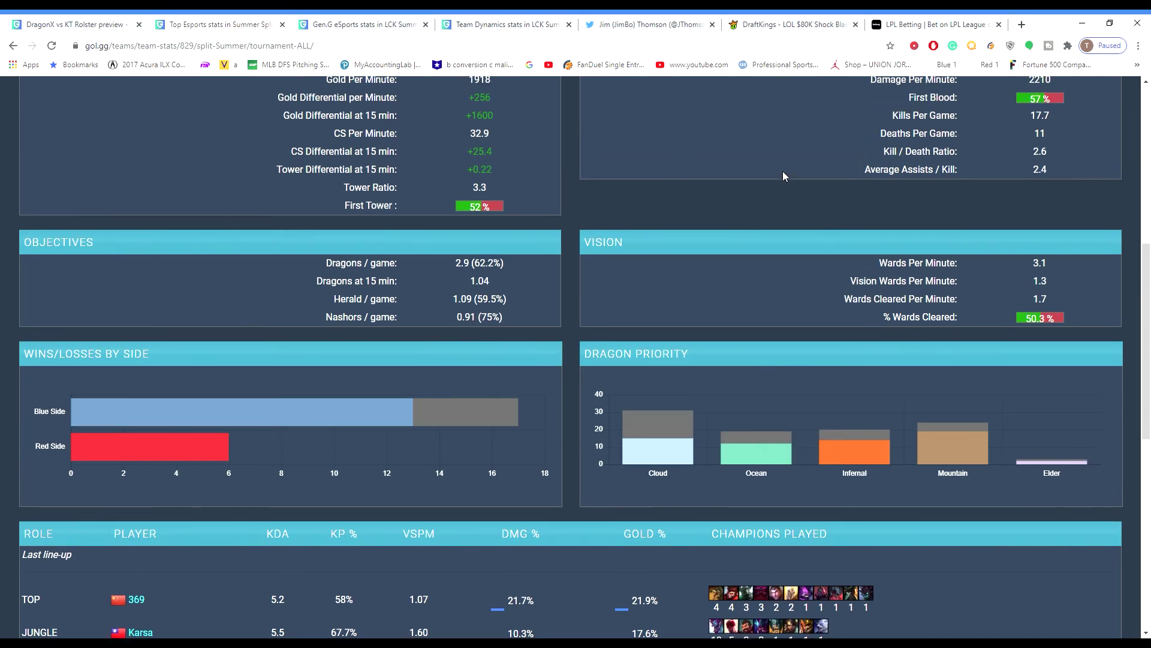
pyautogui.scroll(-5, 510, 384)
pyautogui.scroll(5, 600, 360)
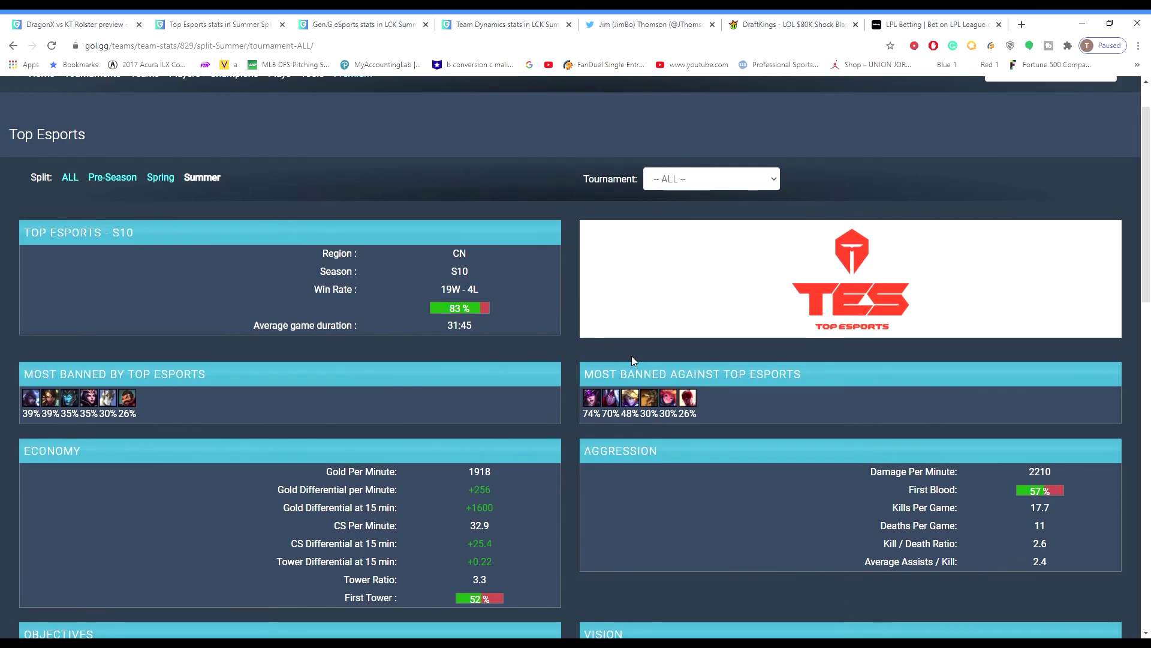
pyautogui.click(926, 19)
pyautogui.click(791, 24)
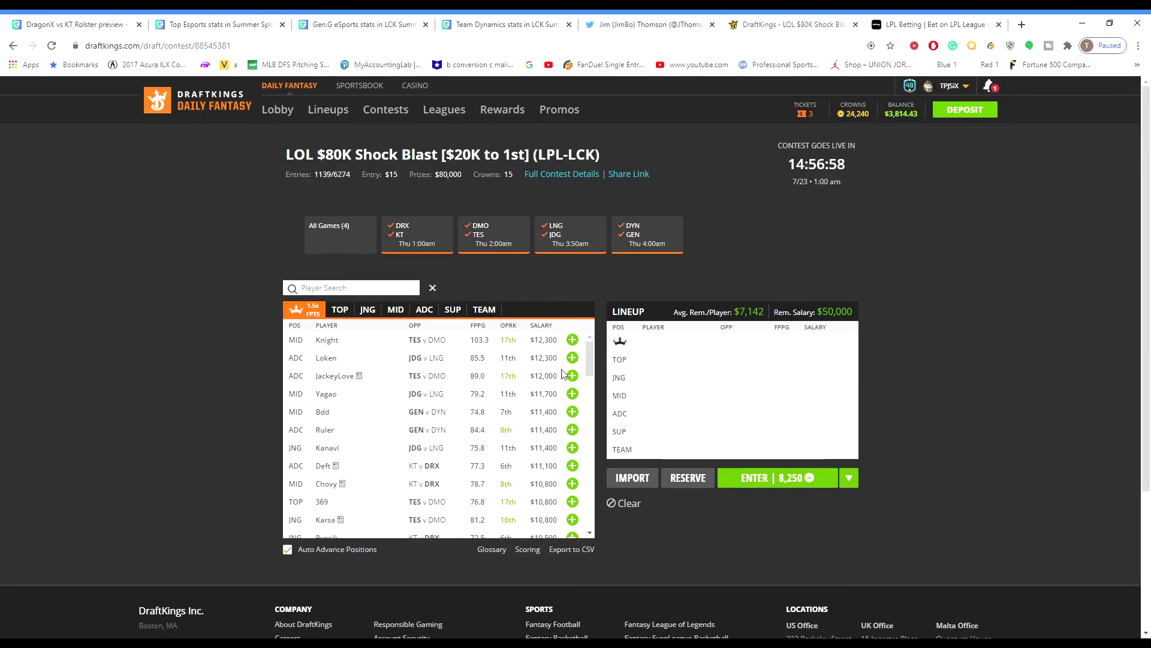
pyautogui.scroll(-4, 510, 402)
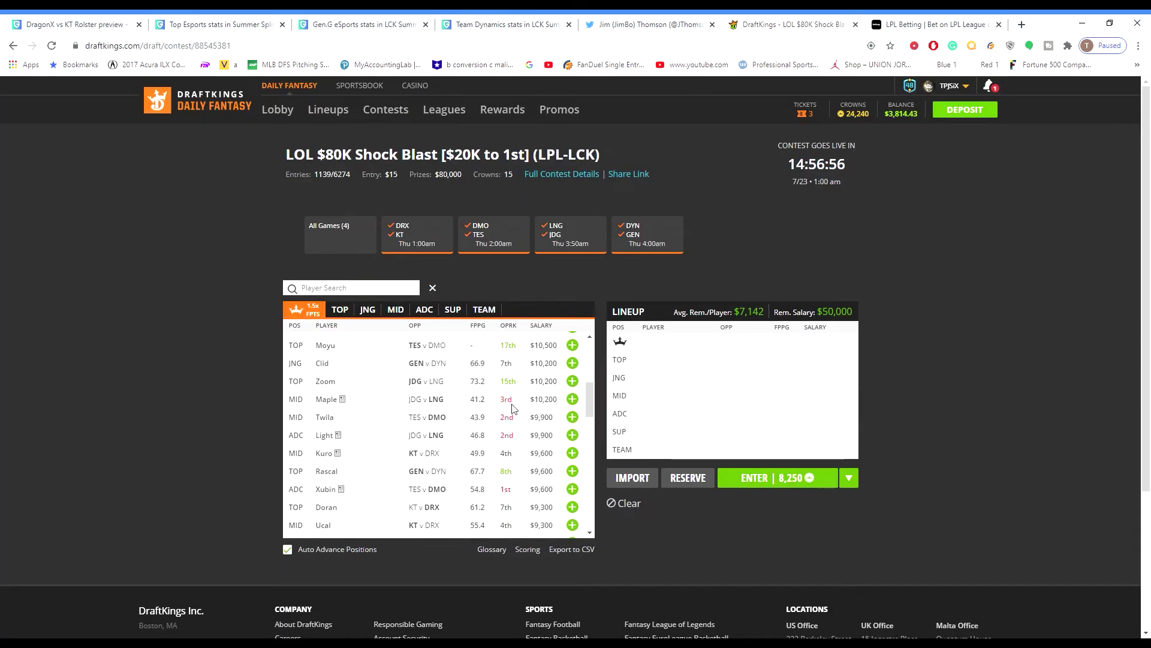
pyautogui.scroll(-2, 473, 419)
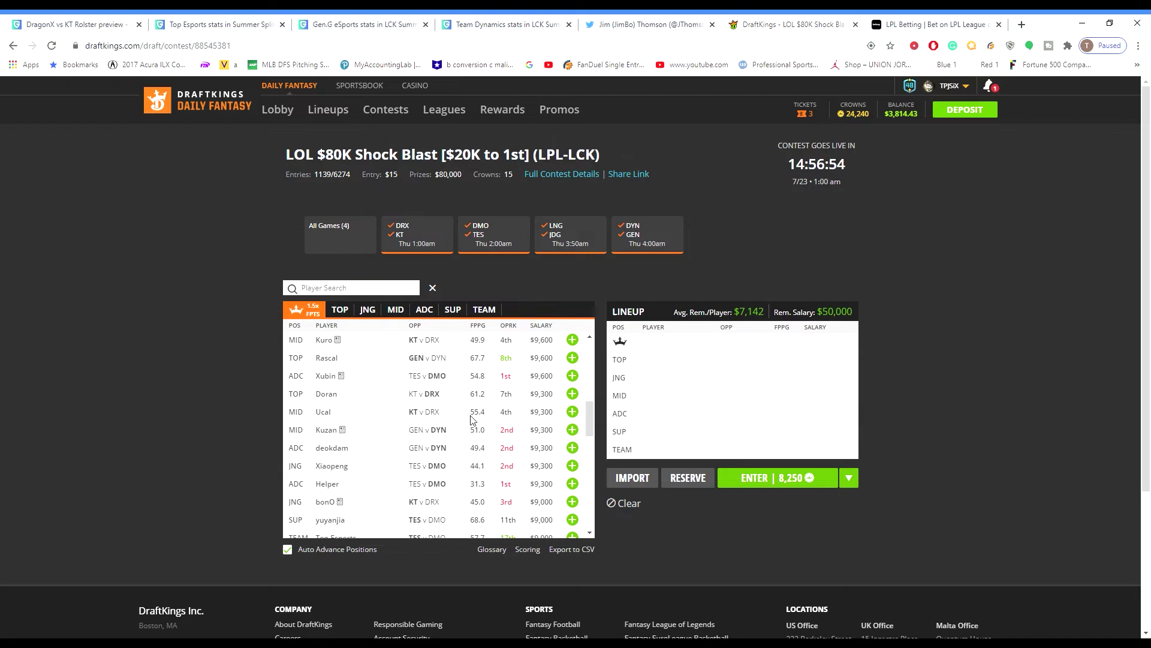
# - Draft yuyanjia as $9,000 captain, Knight at MID and JackeyLove at ADC, leaving $24,800
pyautogui.scroll(-2, 473, 420)
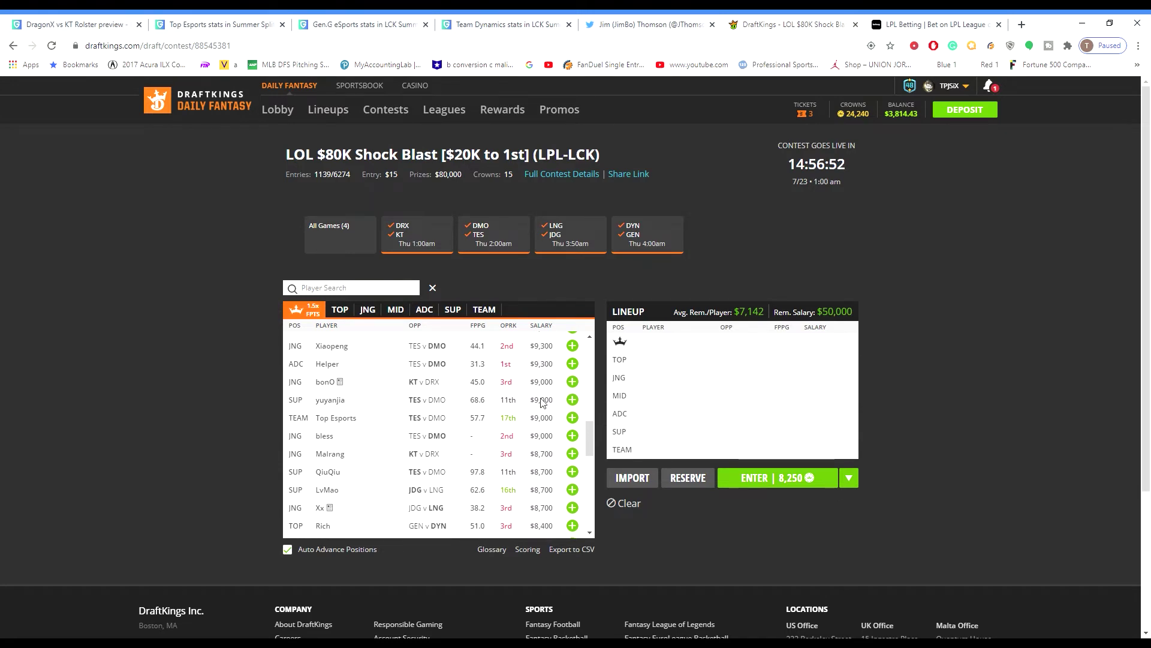
pyautogui.click(572, 399)
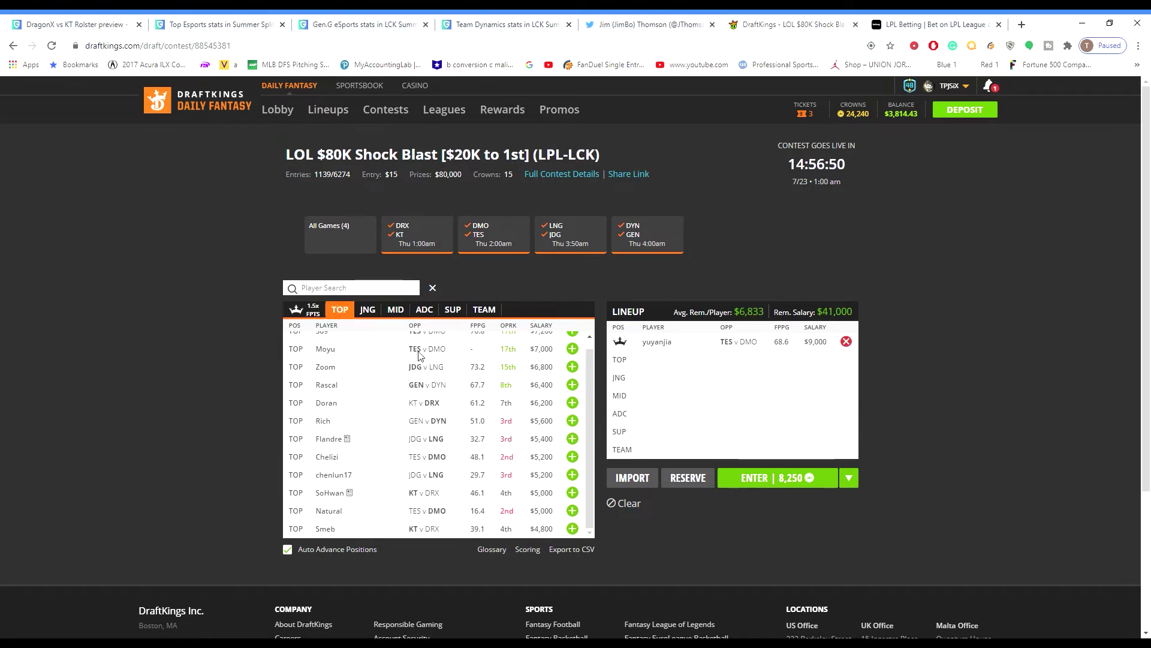
pyautogui.click(395, 309)
pyautogui.click(582, 339)
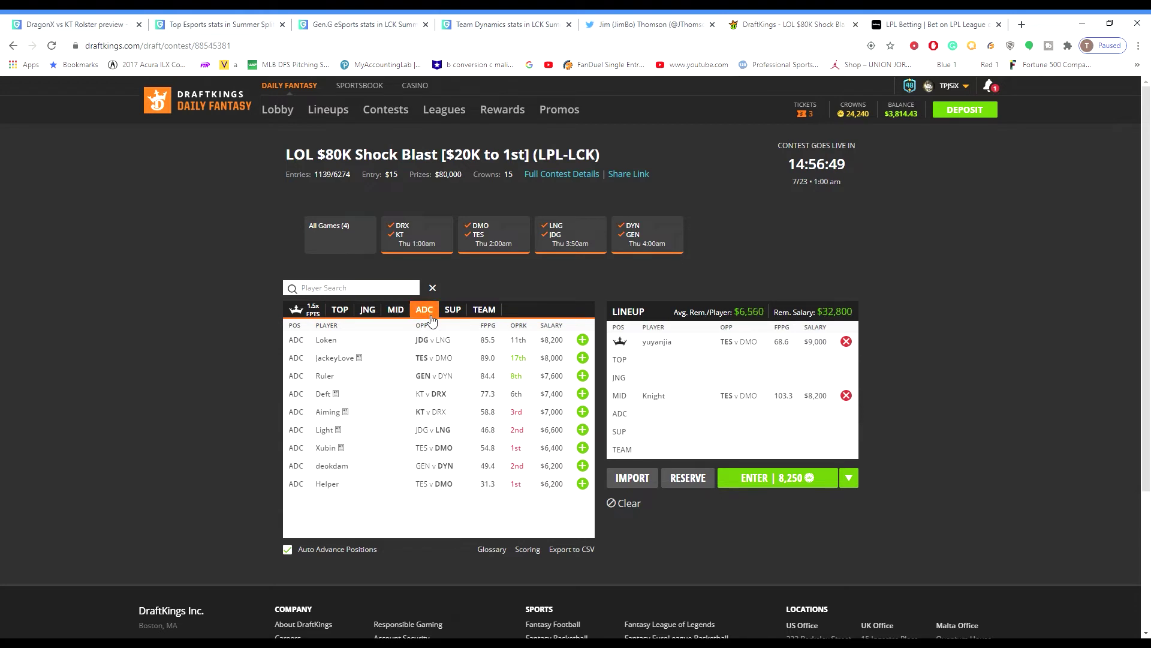
pyautogui.click(581, 357)
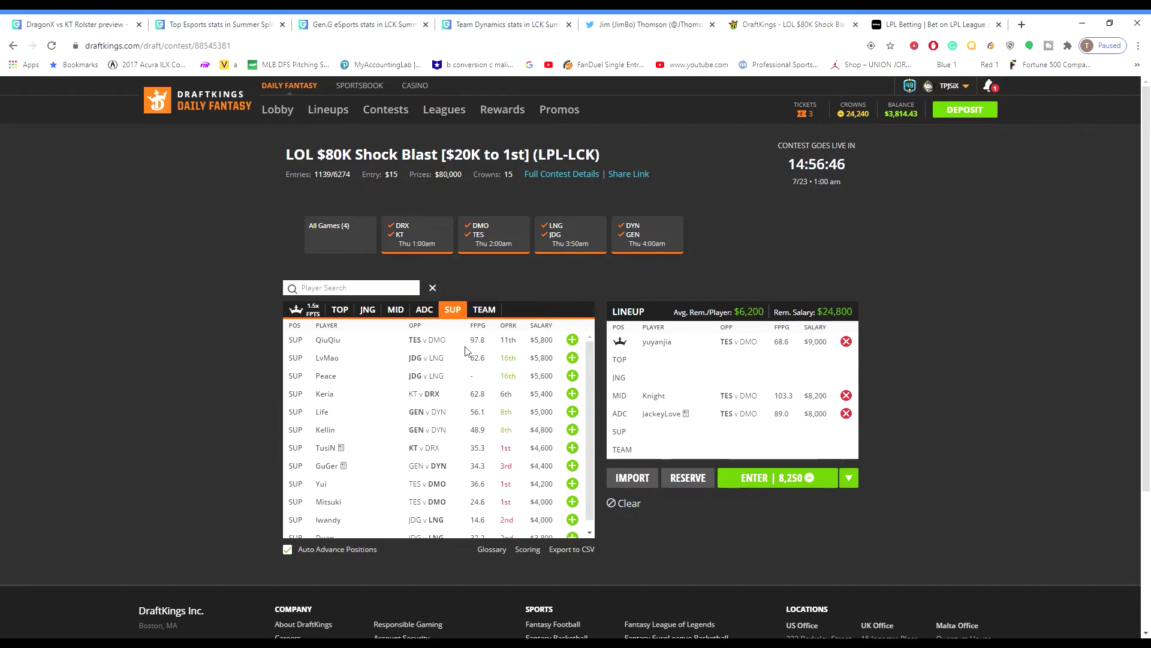
pyautogui.click(367, 310)
pyautogui.click(340, 310)
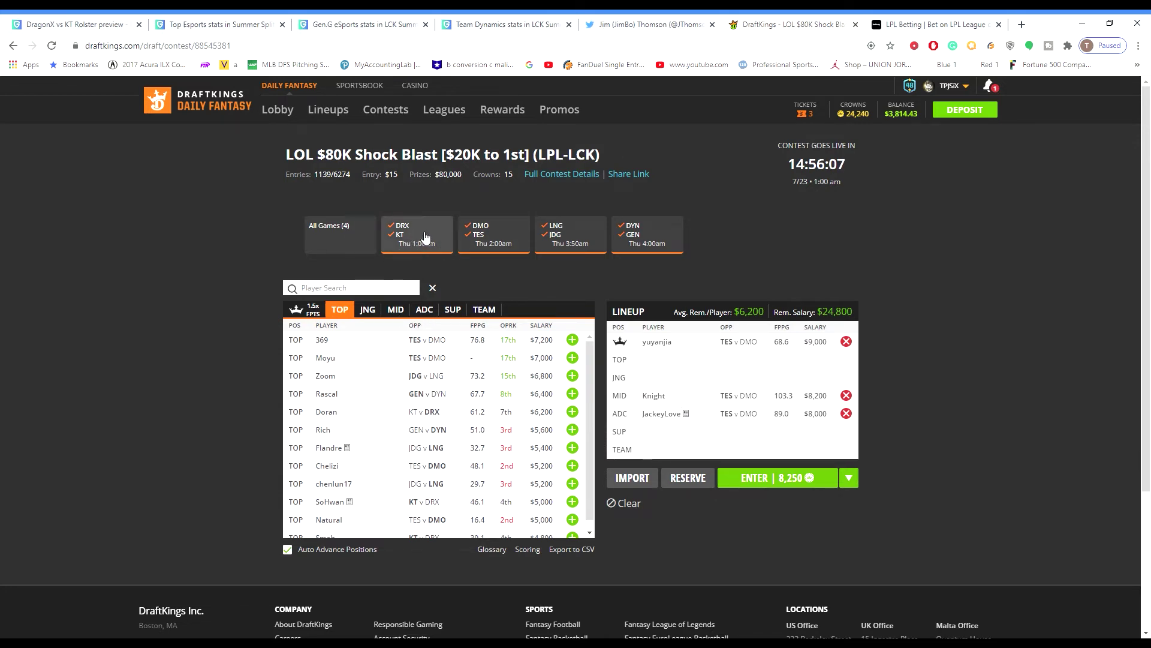
# - Uncheck LNG in the LNG vs JDG game so only JDG players remain, then list MID players
pyautogui.click(554, 235)
pyautogui.click(559, 238)
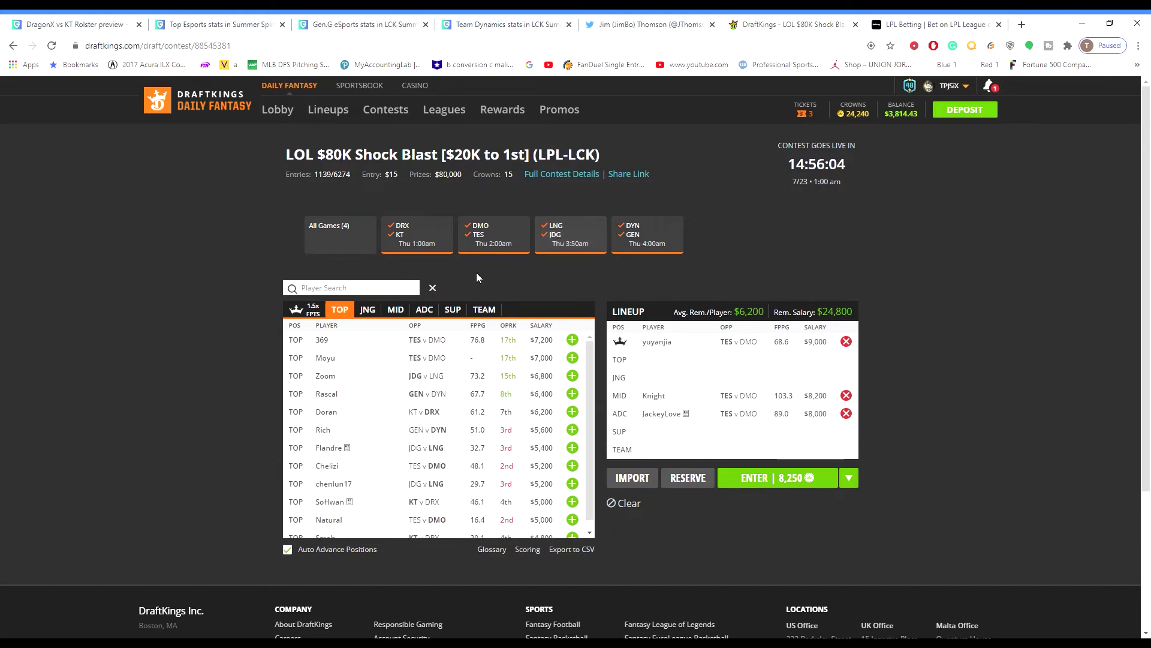
pyautogui.click(425, 310)
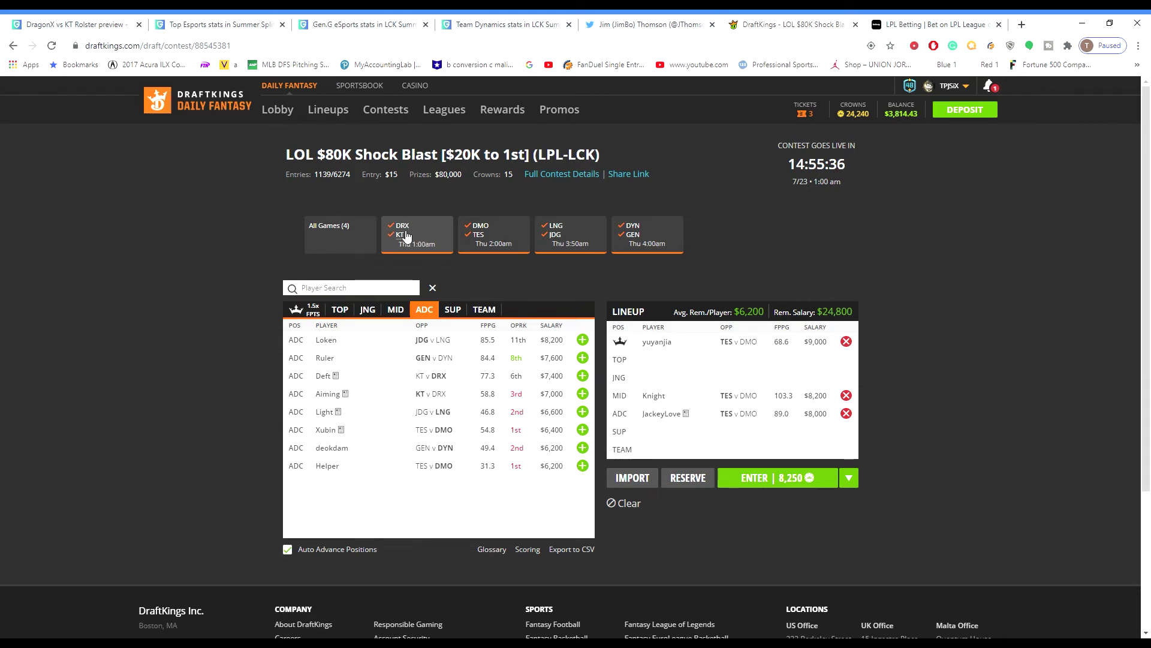
pyautogui.click(557, 226)
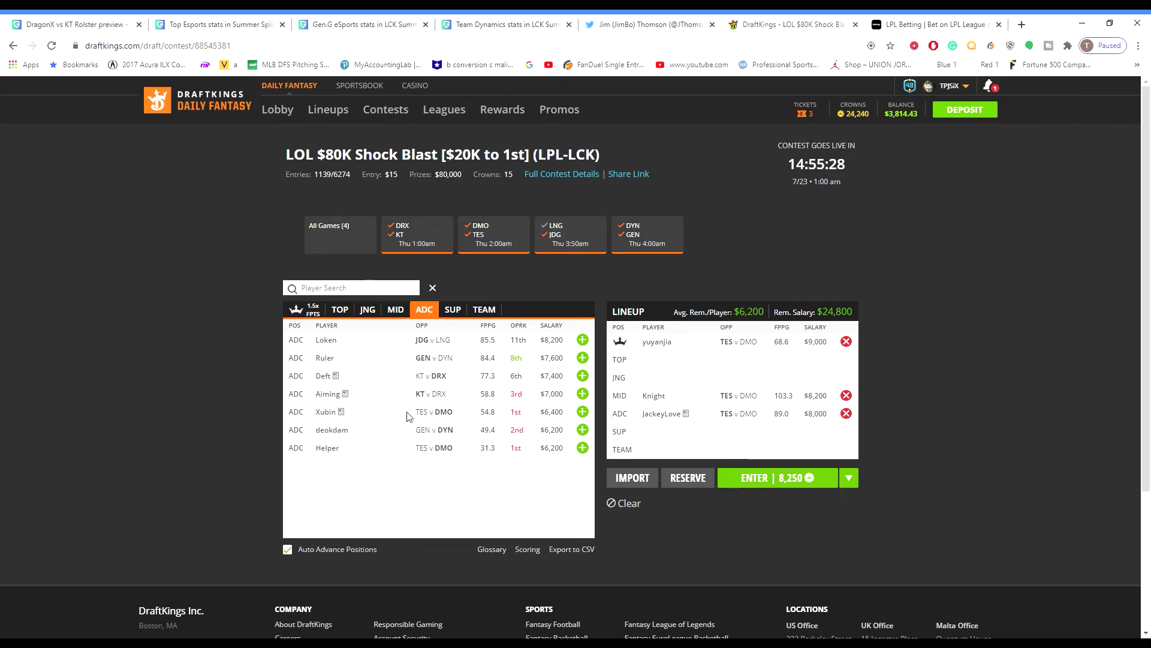
pyautogui.click(397, 310)
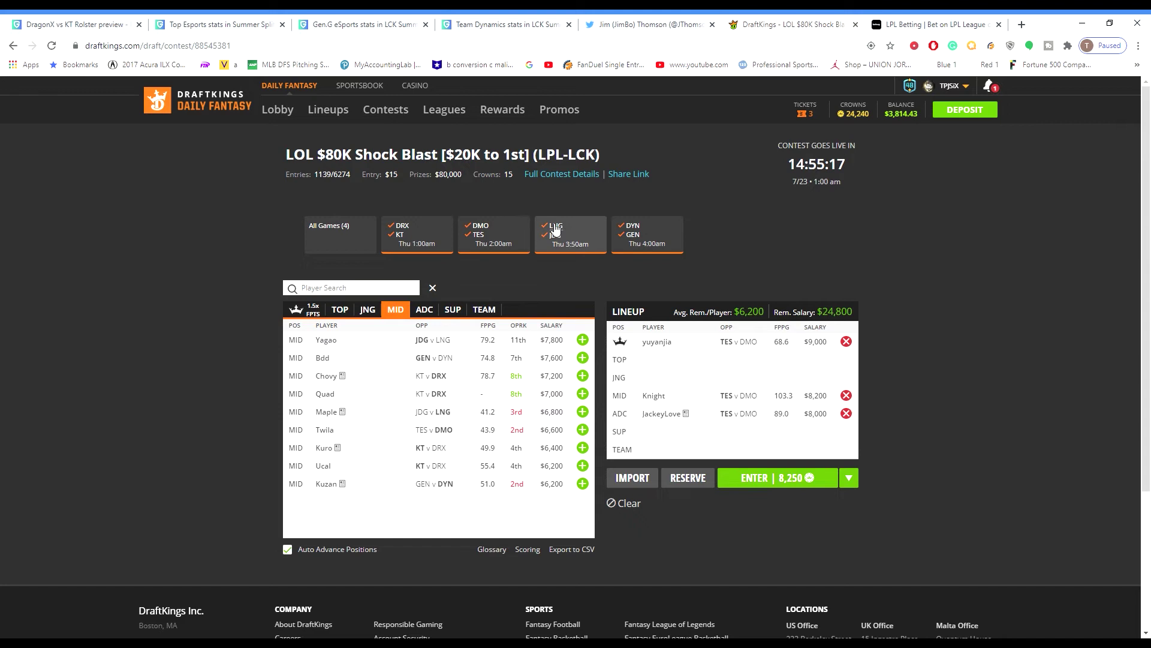
# - Search 'mapl' across all positions and open Maple's player card
pyautogui.click(312, 312)
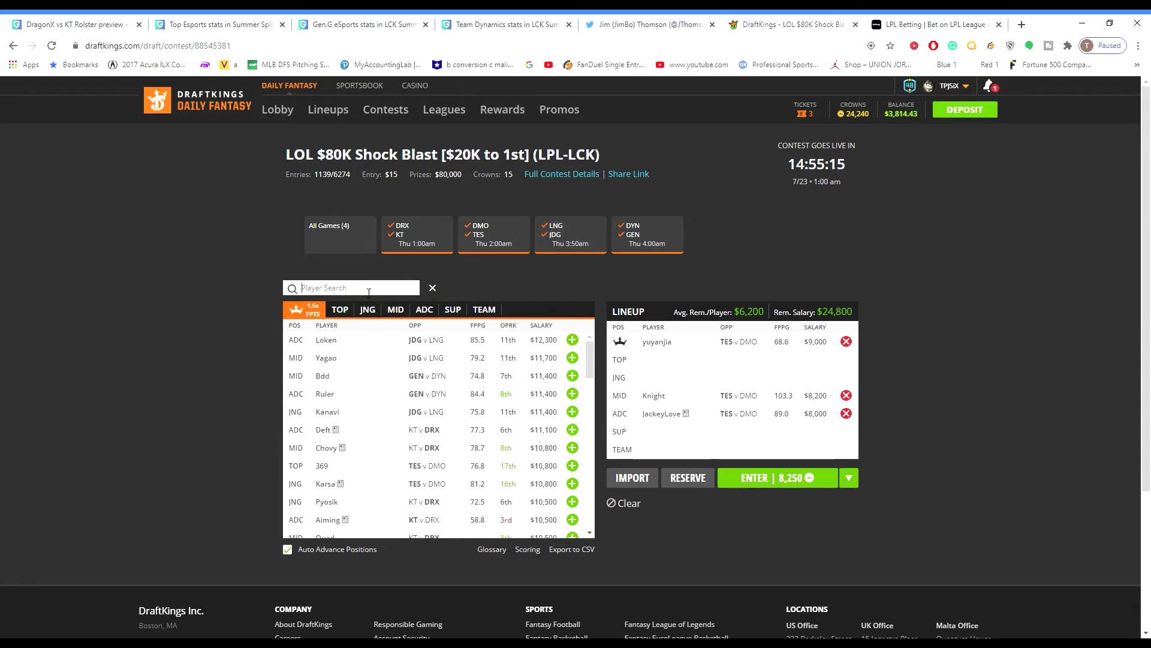
pyautogui.write('maple')
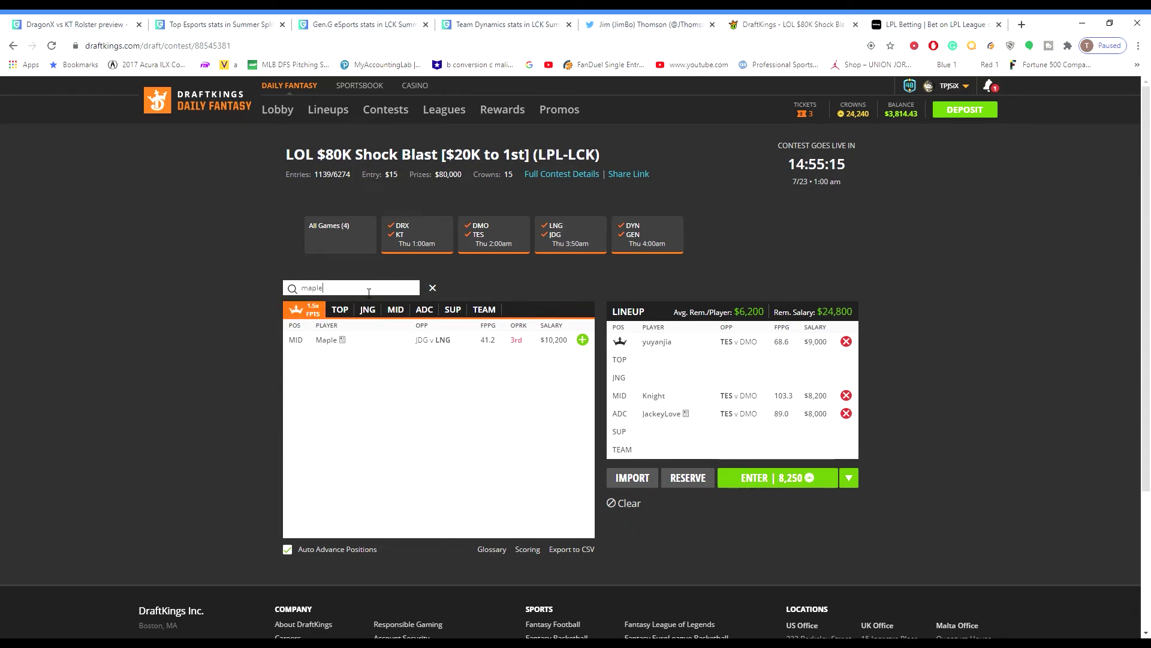
pyautogui.click(331, 340)
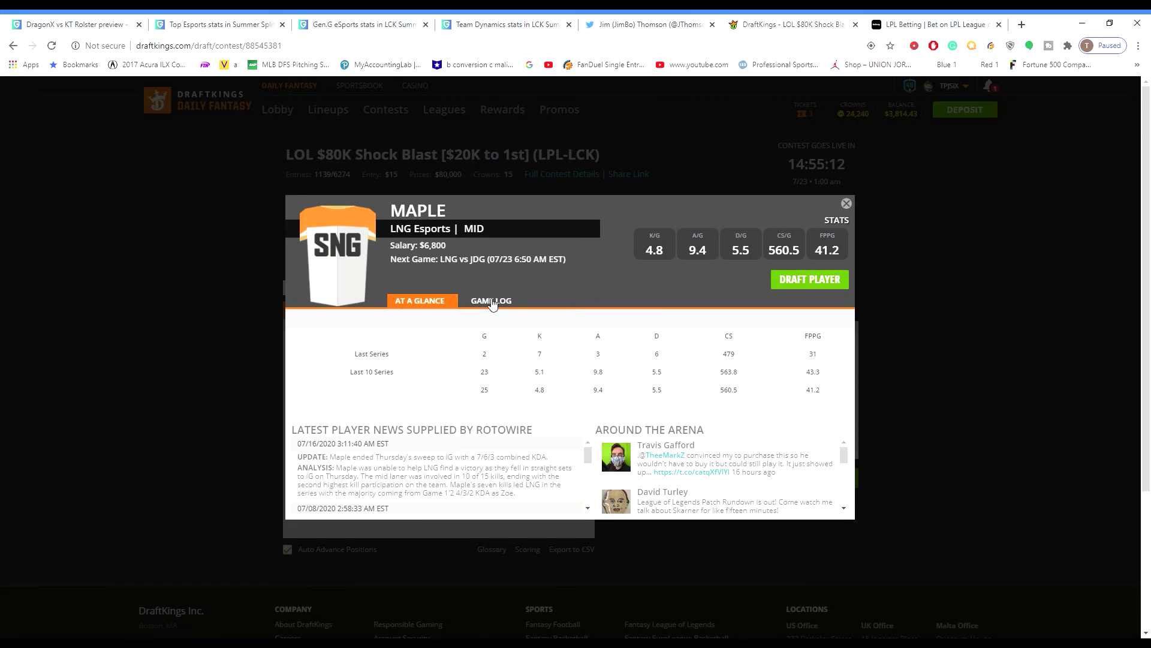
# - View Maple's game log and pick out the 127.54 fantasy points from 06/09
pyautogui.click(492, 302)
pyautogui.scroll(-5, 405, 394)
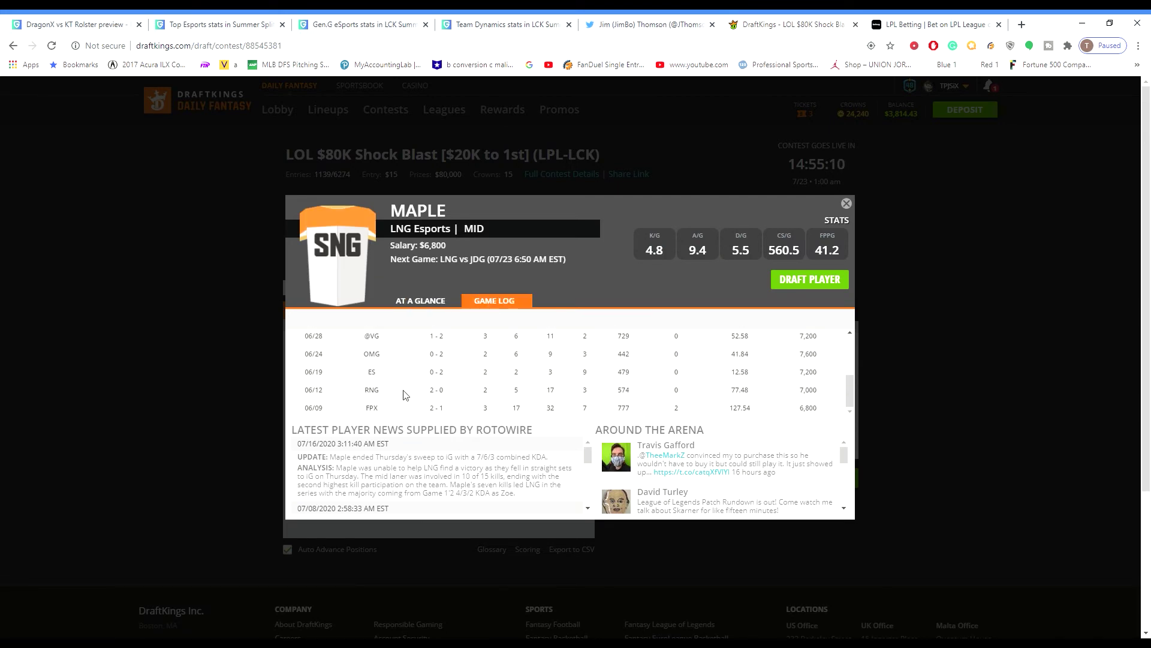
pyautogui.moveTo(358, 412); pyautogui.dragTo(723, 415)
pyautogui.doubleClick(738, 409)
pyautogui.click(481, 416)
# - Scroll through the rest of Maple's game log, then close the player card
pyautogui.scroll(-1, 456, 420)
pyautogui.scroll(-2, 554, 327)
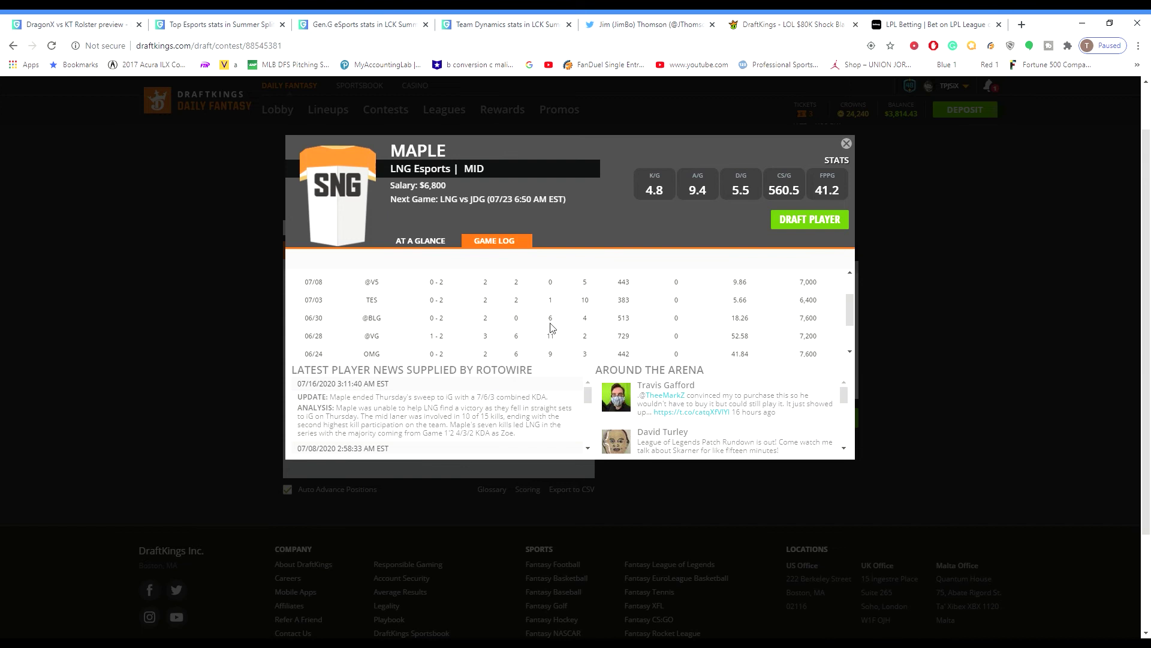
pyautogui.scroll(2, 557, 324)
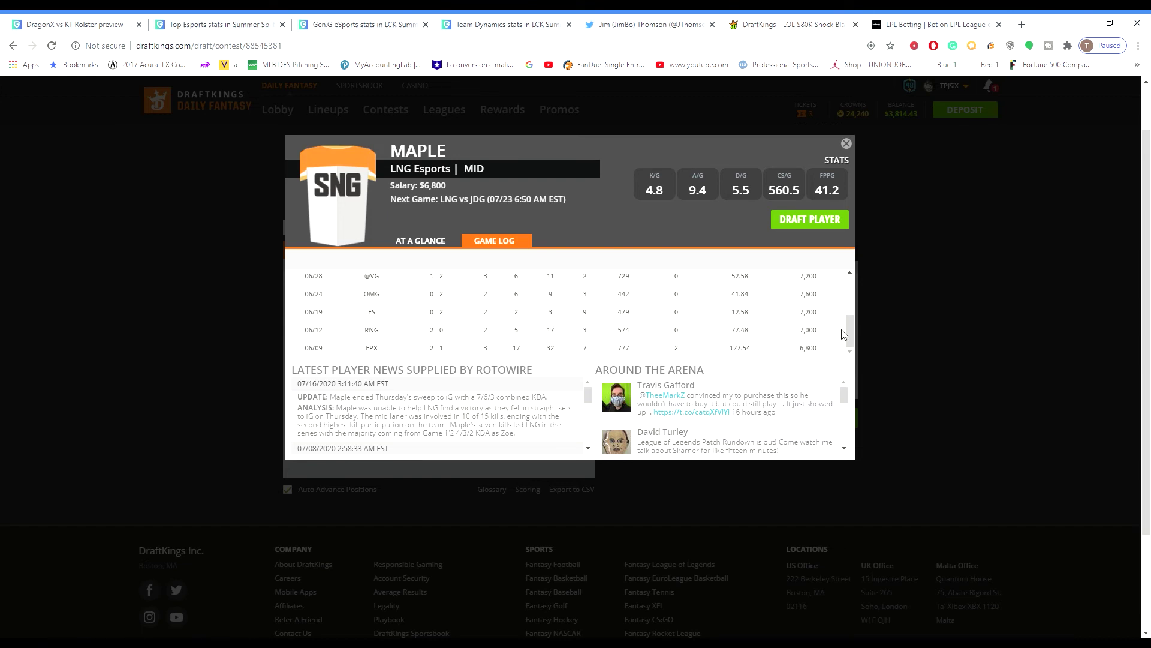
pyautogui.moveTo(848, 334)
pyautogui.mouseDown()
pyautogui.moveTo(859, 288)
pyautogui.moveTo(849, 348)
pyautogui.mouseUp()
pyautogui.scroll(3, 839, 348)
pyautogui.scroll(-2, 838, 348)
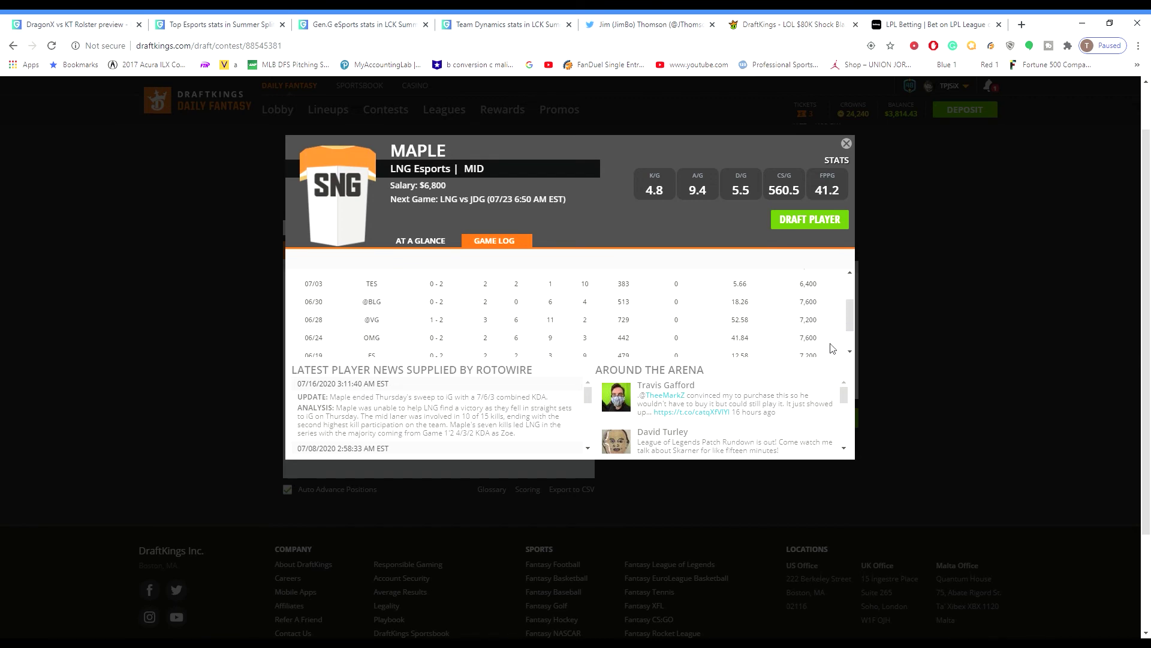
pyautogui.scroll(3, 836, 348)
pyautogui.scroll(-5, 832, 348)
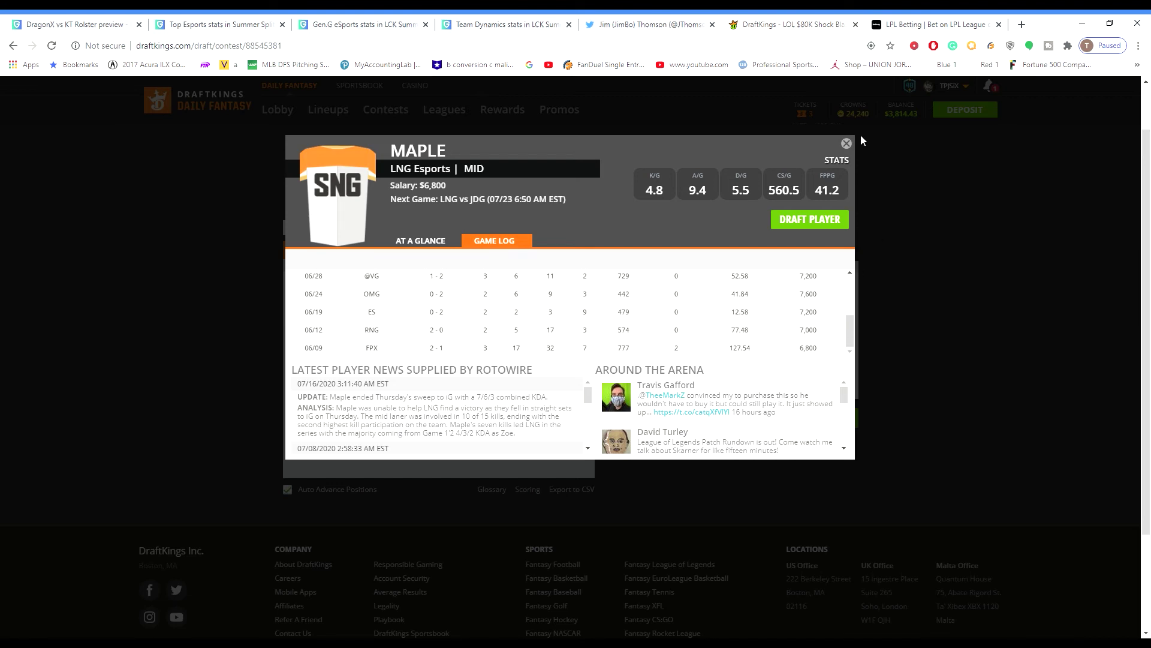
pyautogui.click(846, 144)
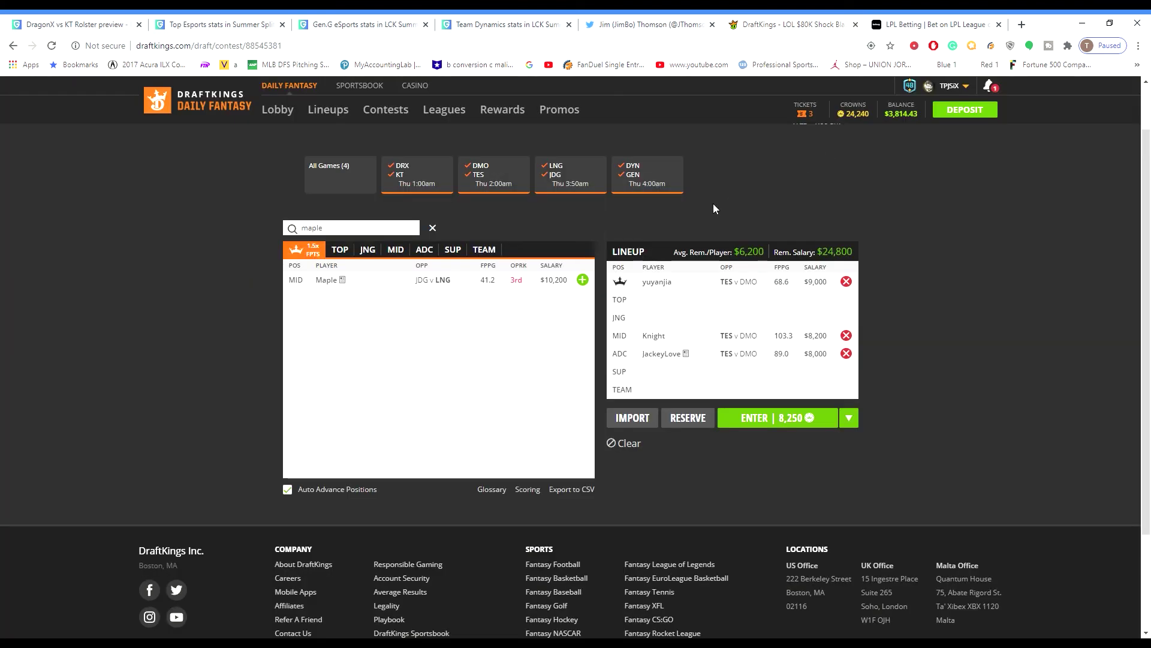
# - Clear the 'maple' search so the full player list shows again
pyautogui.click(367, 249)
pyautogui.click(395, 249)
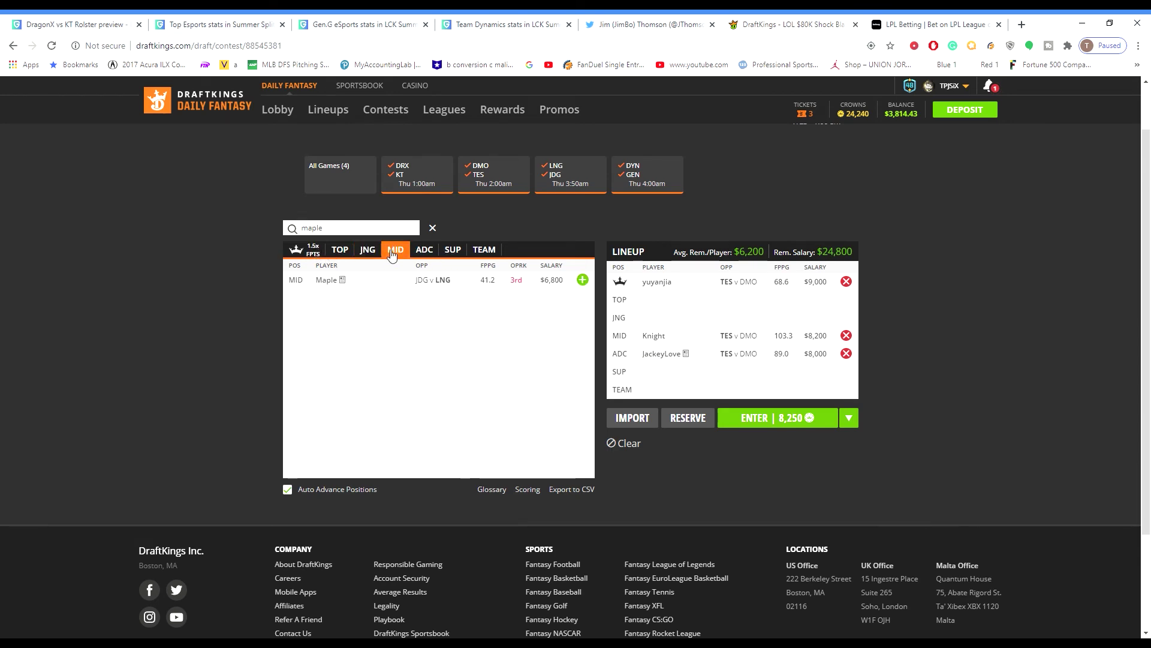
pyautogui.moveTo(327, 228); pyautogui.dragTo(235, 221)
pyautogui.press('BackSpace')
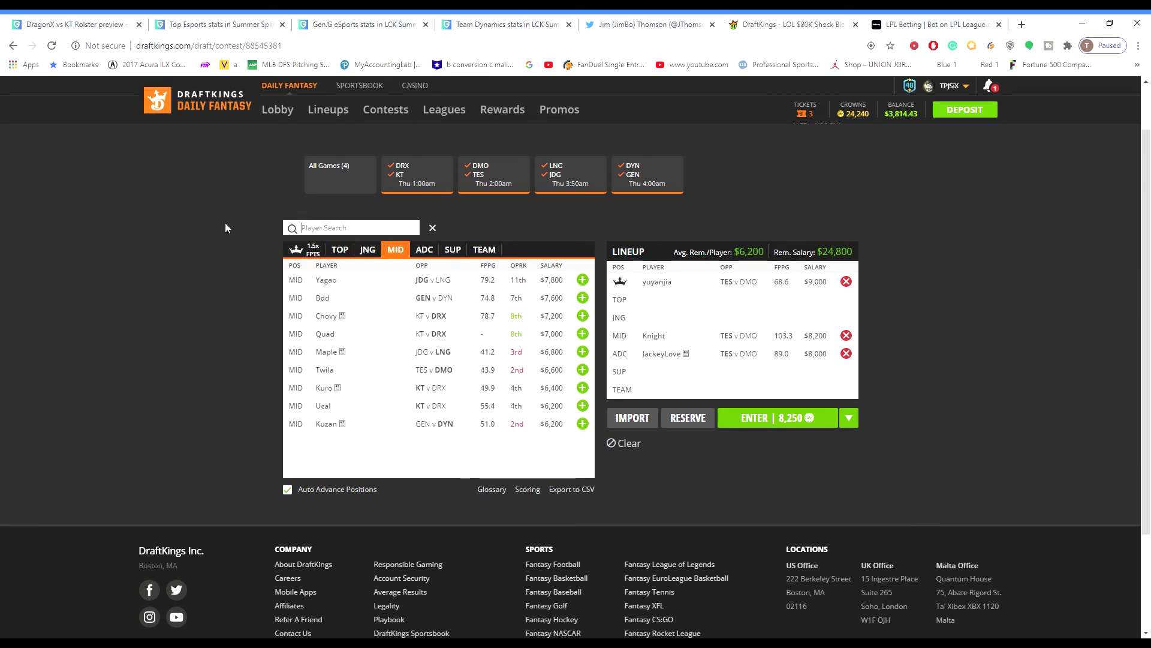
pyautogui.click(305, 250)
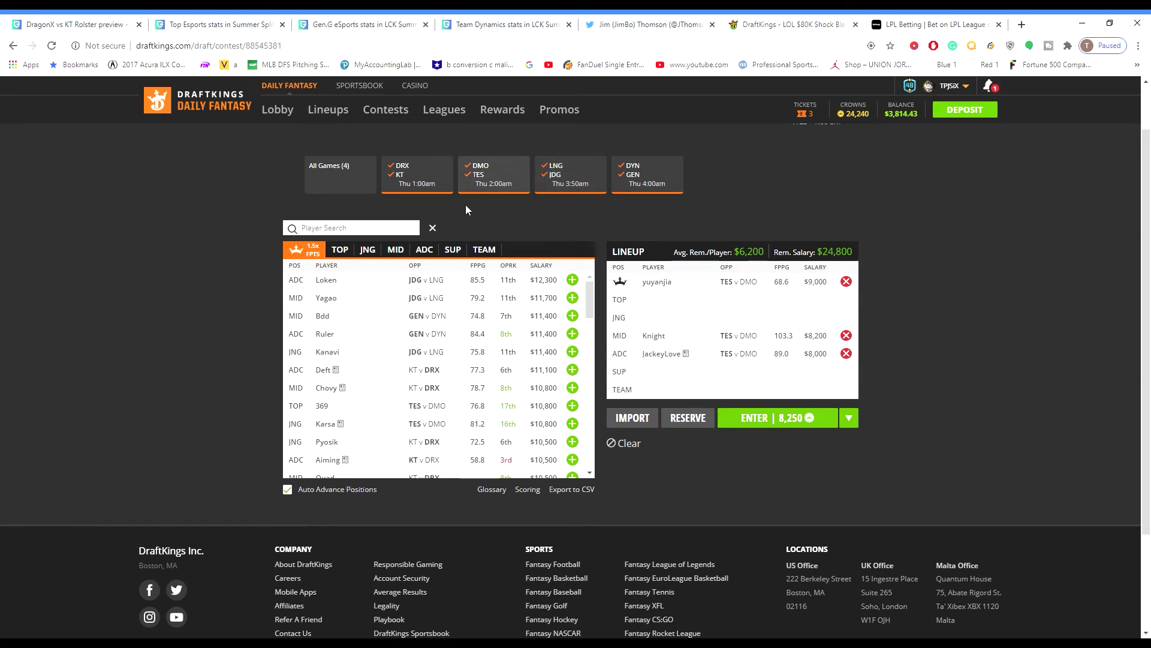
# - Add Clid at jungle, and Doran at top before swapping him for Rascal
pyautogui.click(366, 251)
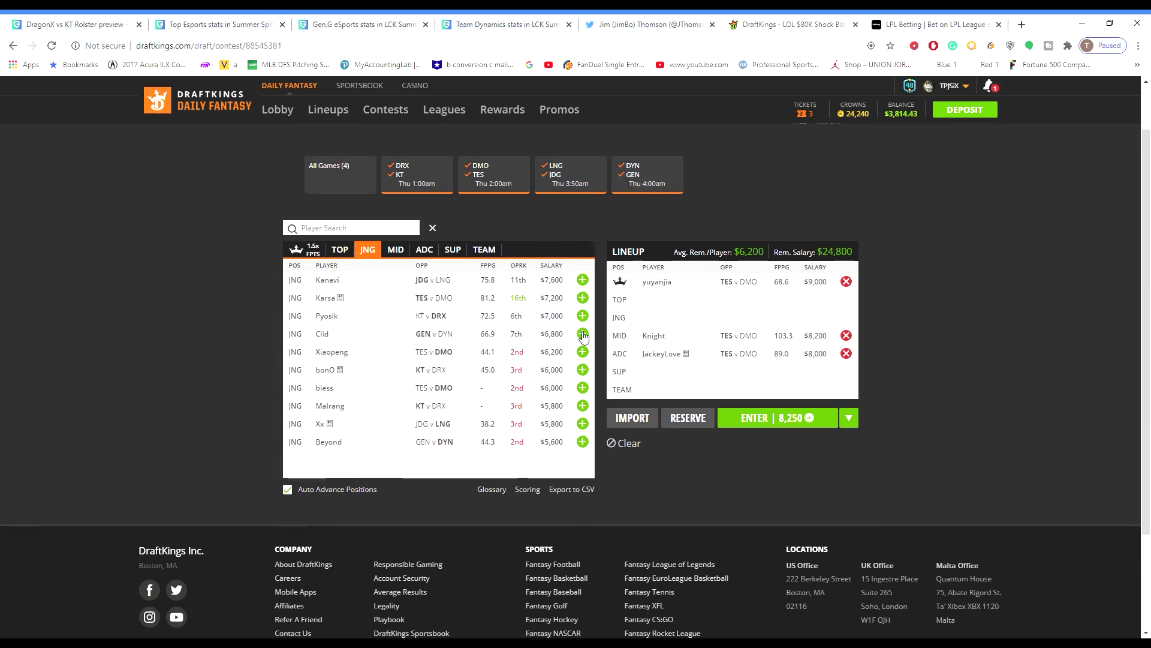
pyautogui.click(578, 336)
pyautogui.click(341, 252)
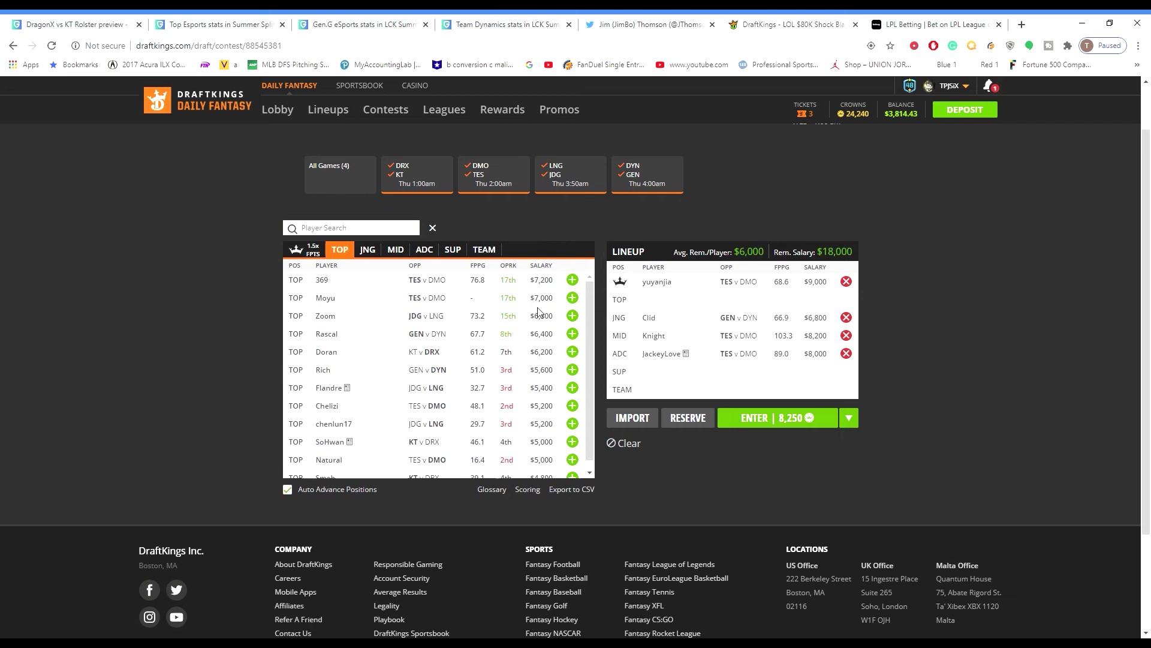
pyautogui.click(572, 353)
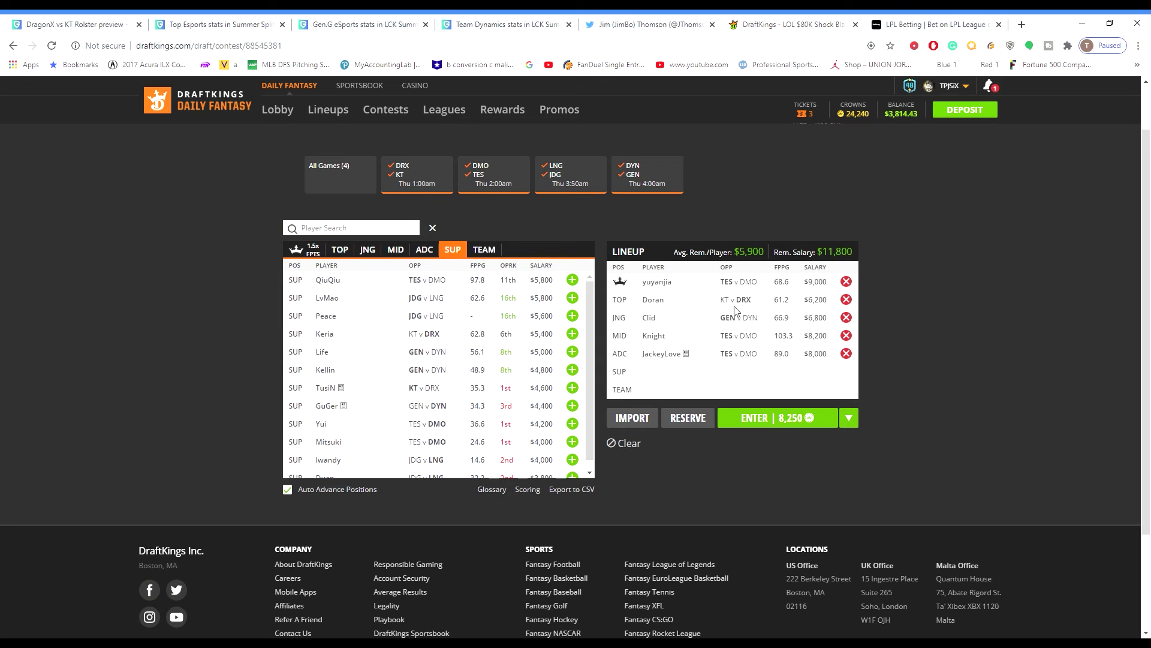
pyautogui.click(846, 299)
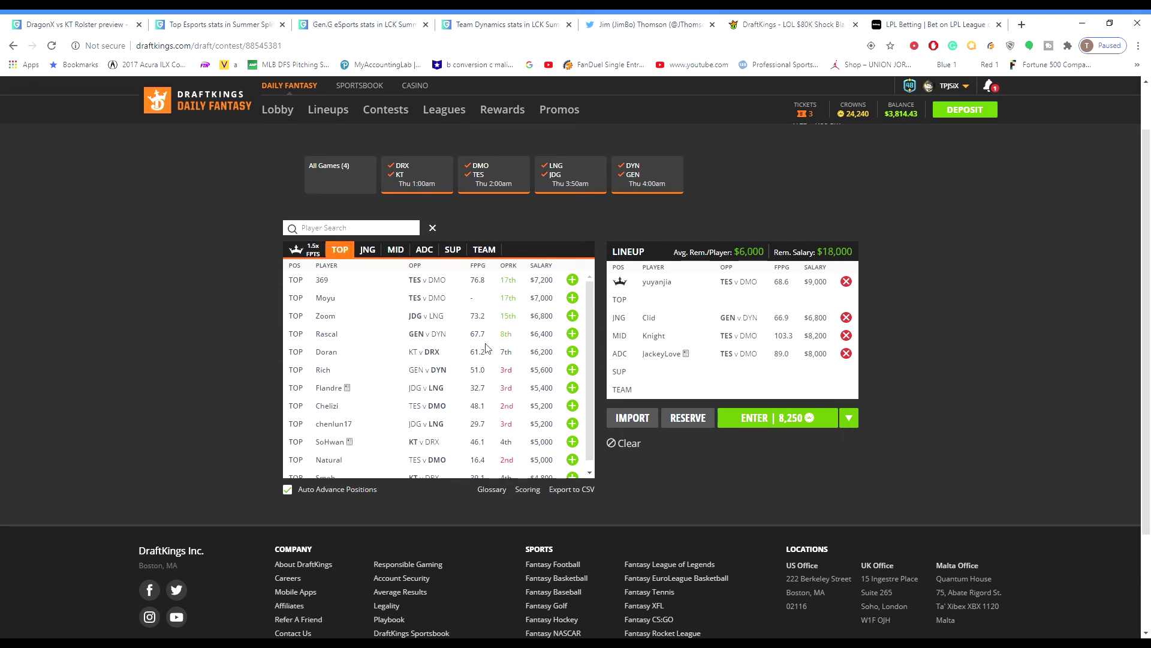
pyautogui.click(573, 333)
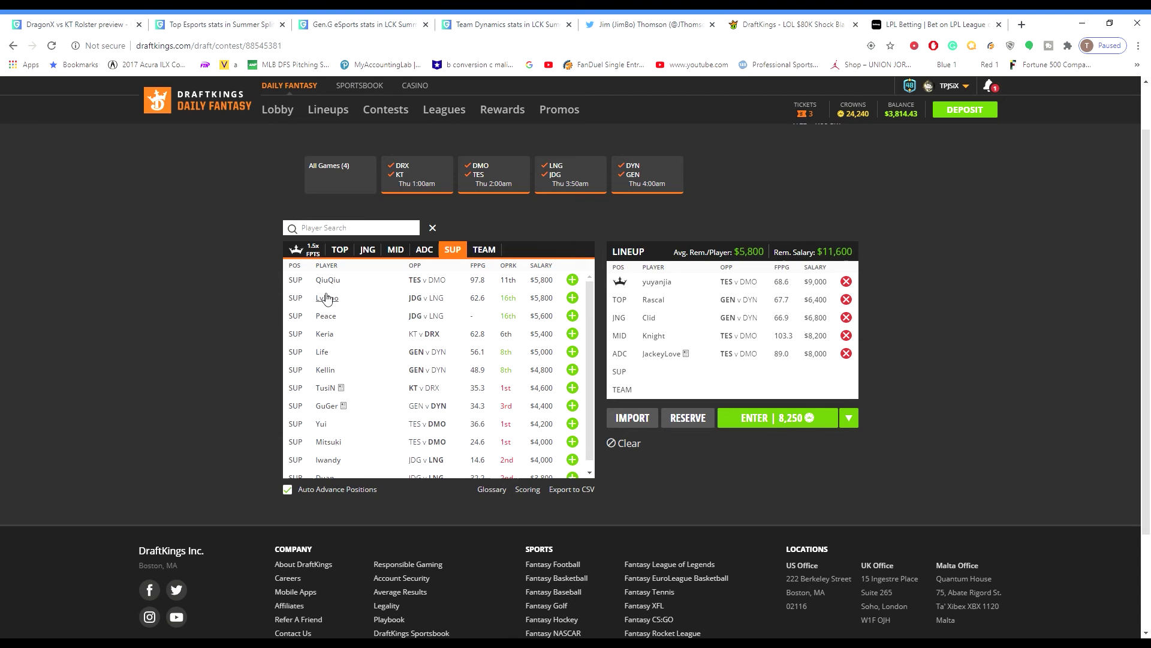
# - Add Life at support, then remove him to leave support open
pyautogui.click(572, 352)
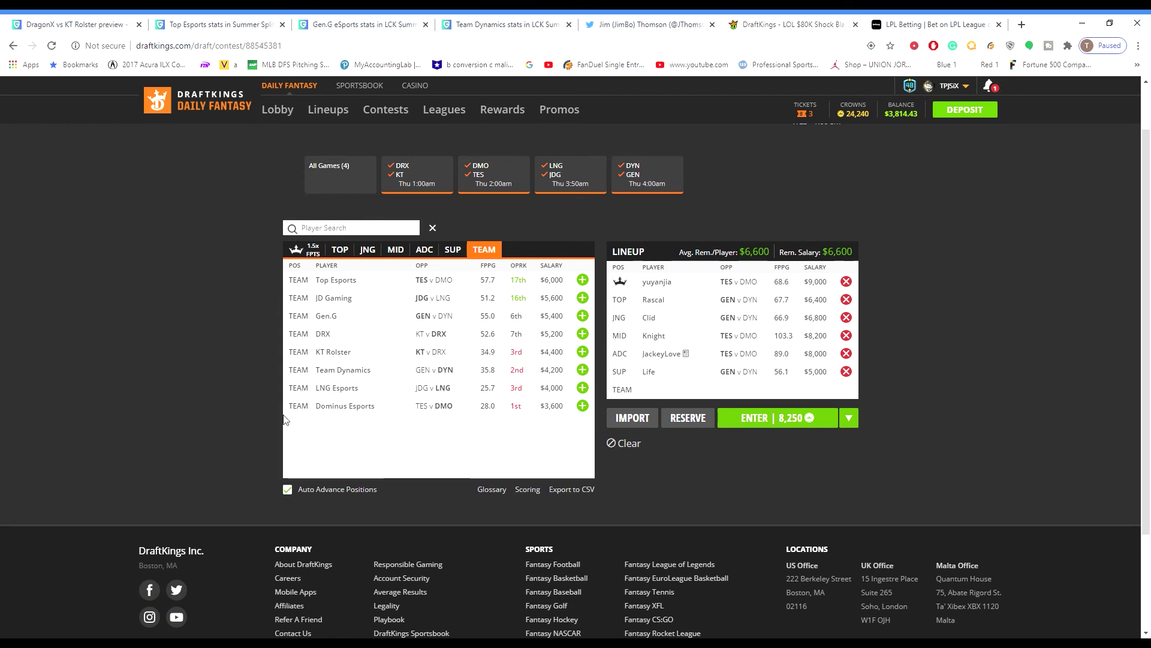
pyautogui.click(451, 249)
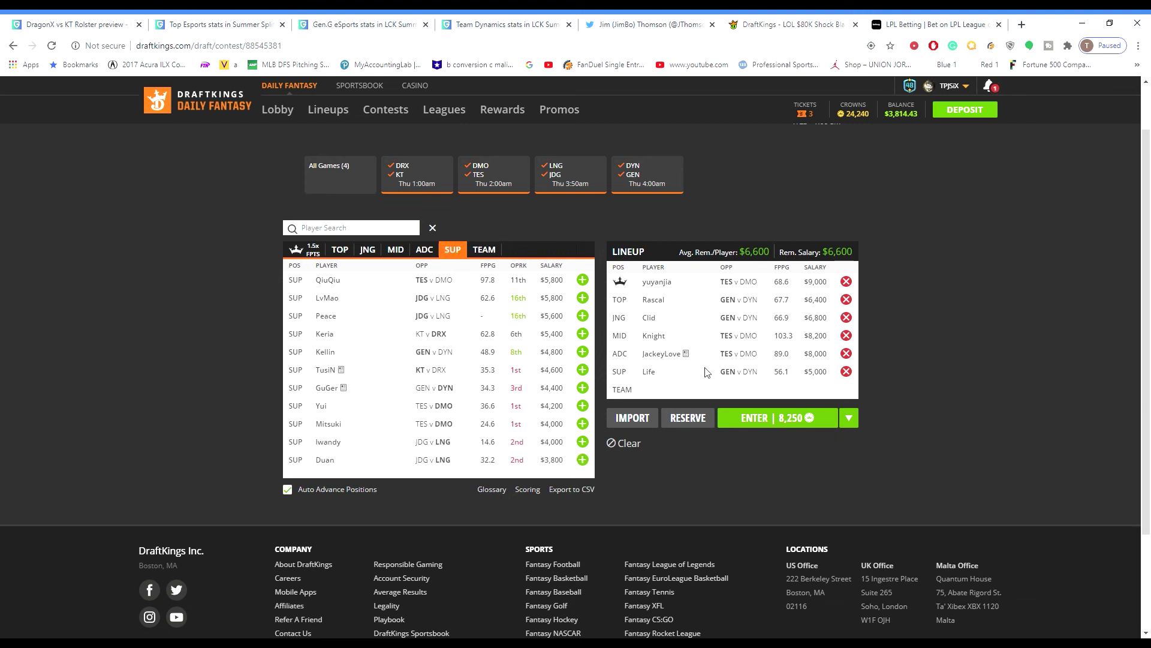
pyautogui.click(846, 371)
pyautogui.scroll(1, 659, 378)
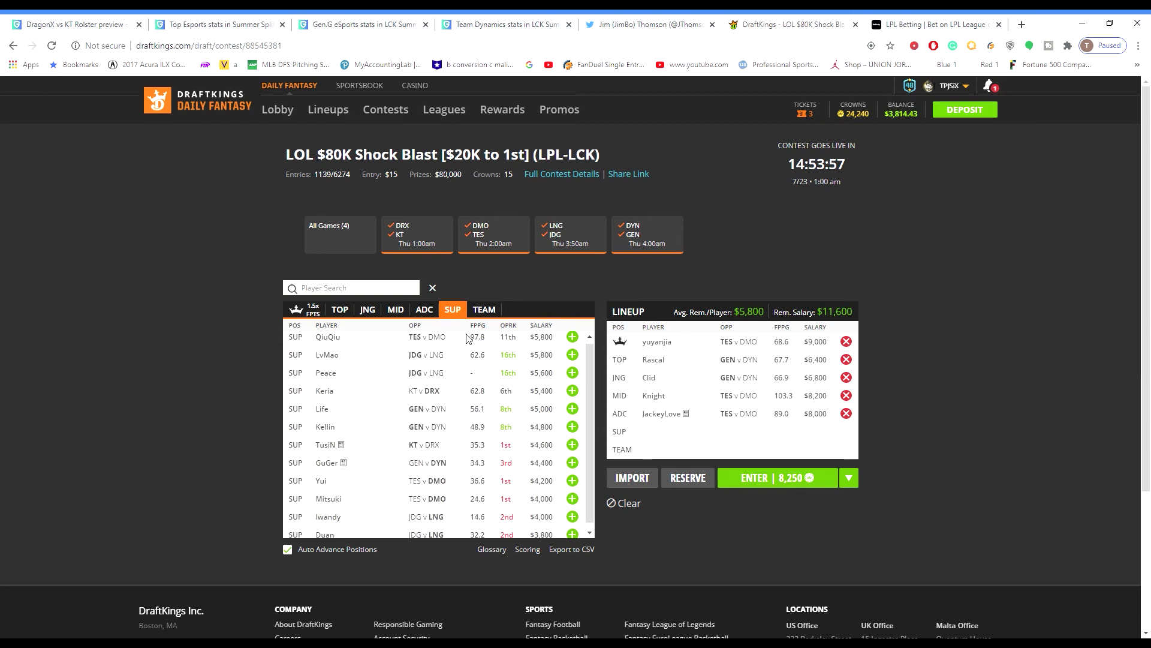
pyautogui.scroll(1, 419, 384)
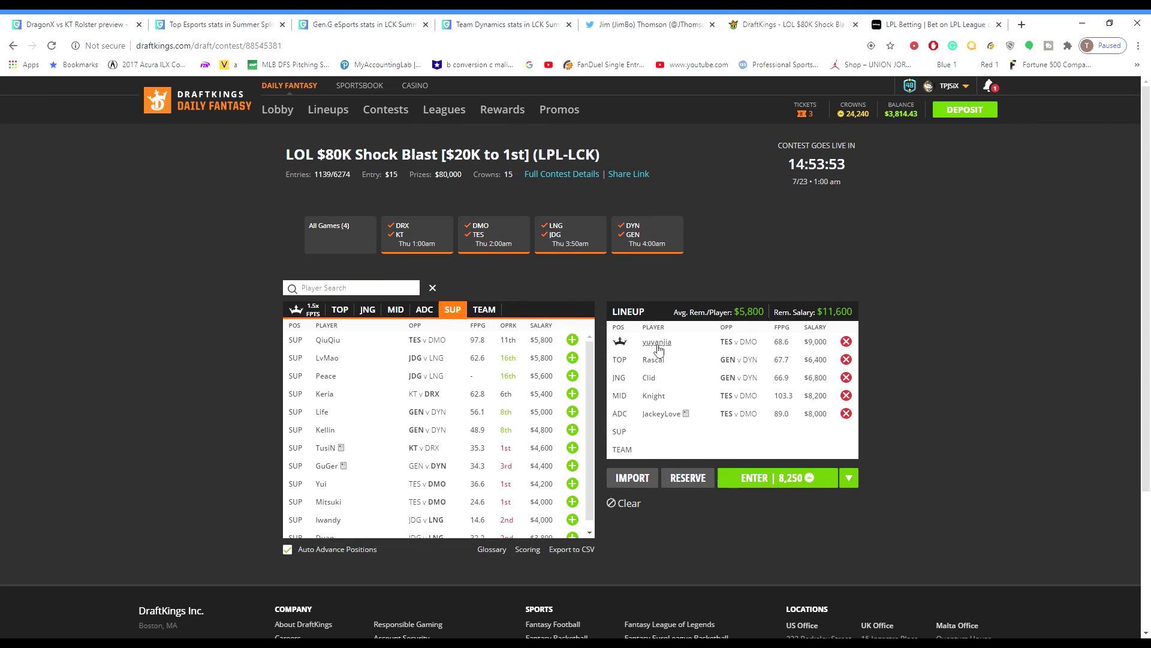
# - Remove JackeyLove, Knight, Clid, Rascal and yuyanjia to empty the lineup
pyautogui.click(846, 413)
pyautogui.click(846, 395)
pyautogui.click(846, 377)
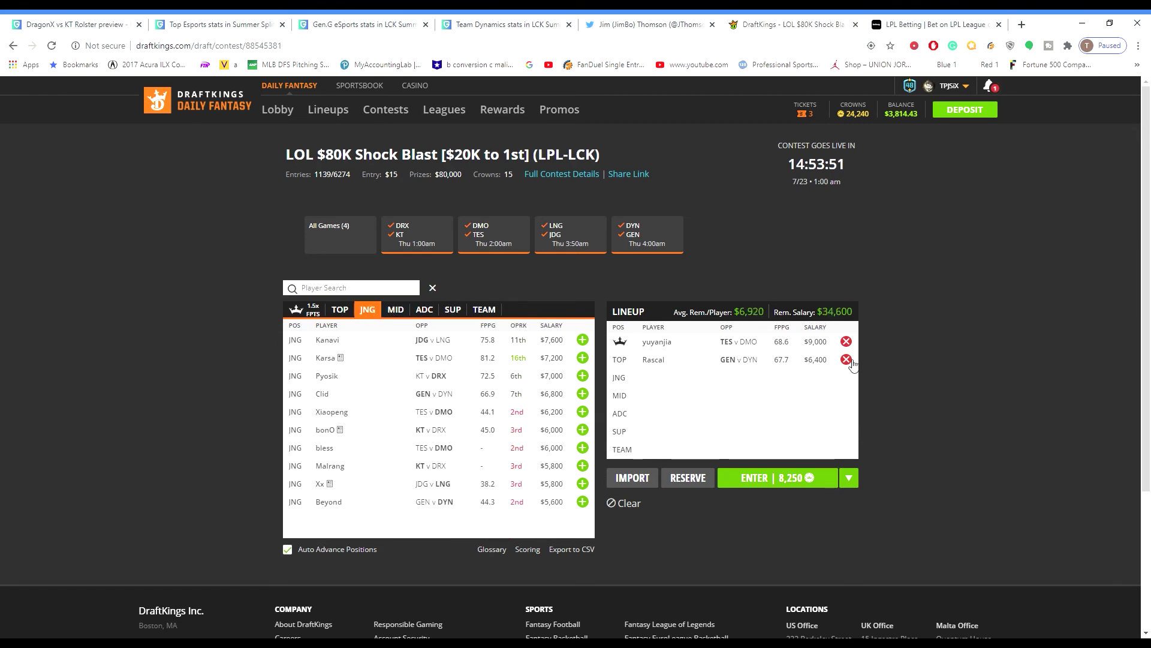
pyautogui.click(847, 359)
pyautogui.click(846, 341)
# - Add yuyanjia at support, Knight at mid and JackeyLove at ADC
pyautogui.click(433, 312)
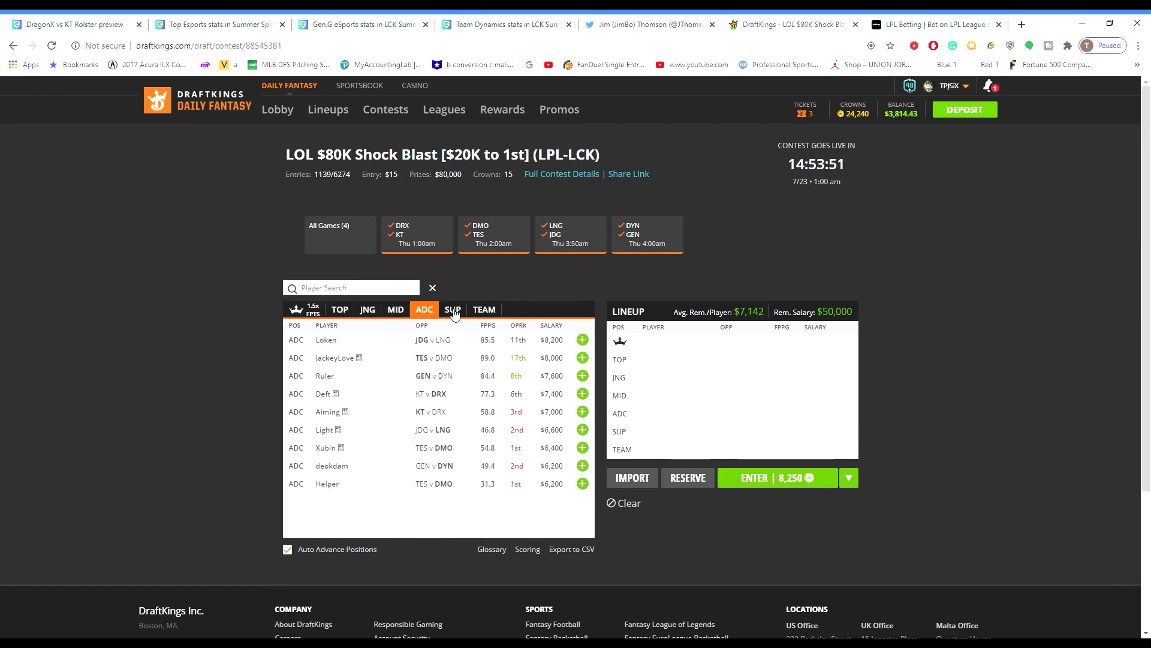
pyautogui.click(452, 312)
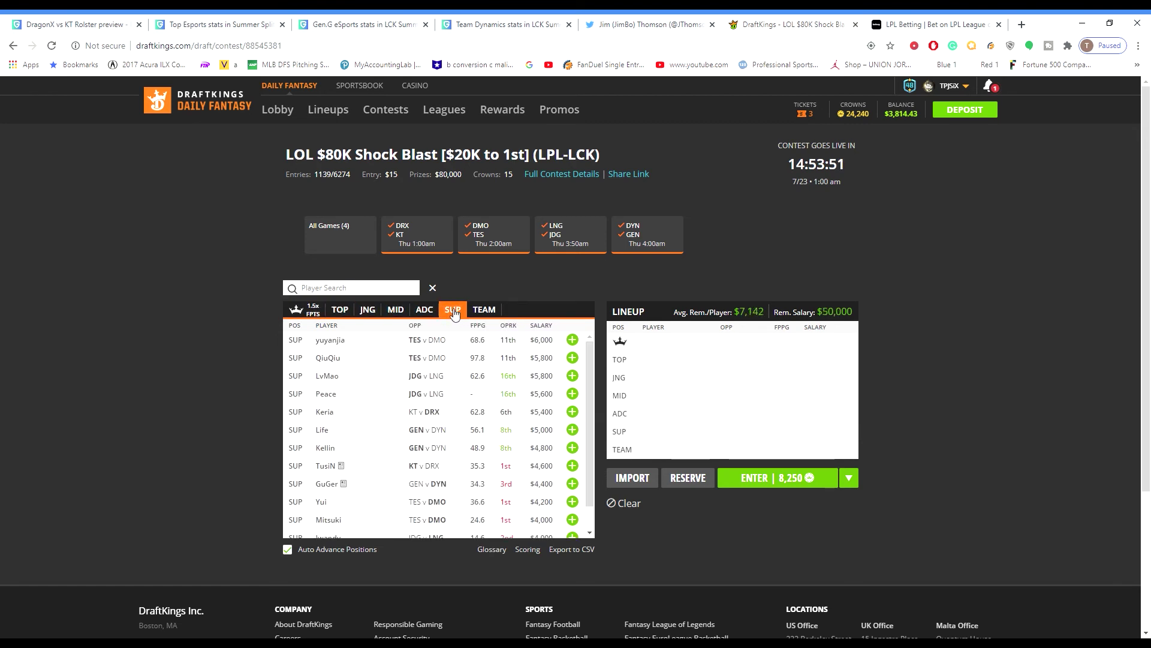
pyautogui.click(572, 340)
pyautogui.click(397, 310)
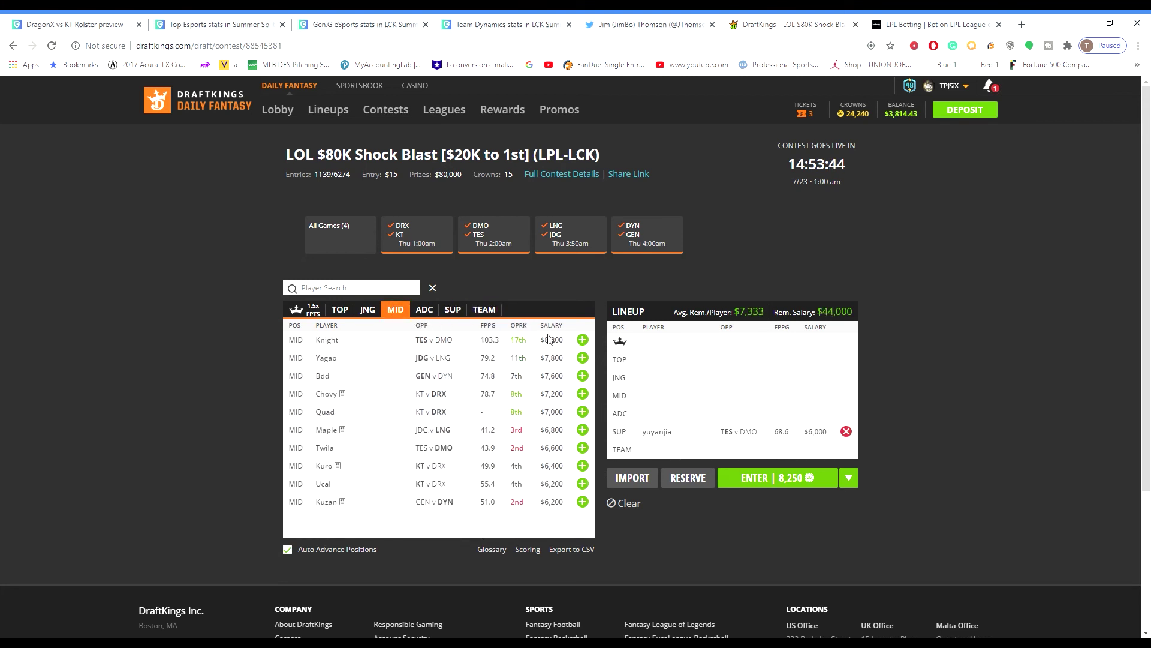
pyautogui.click(582, 340)
pyautogui.click(351, 309)
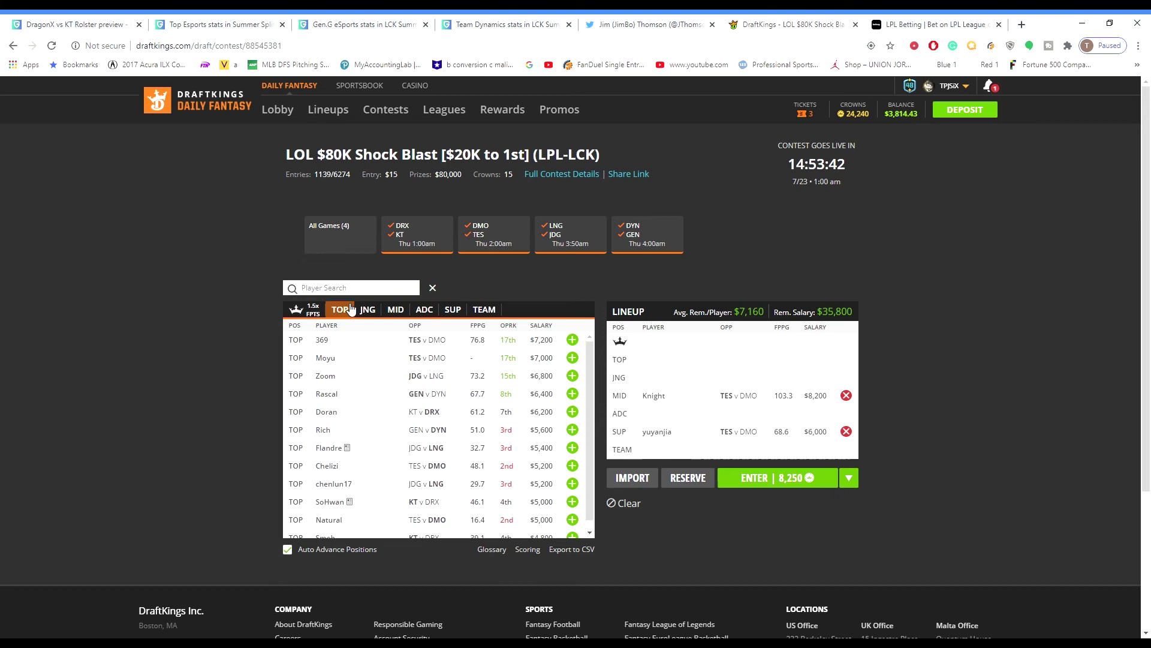
pyautogui.click(367, 309)
pyautogui.click(397, 310)
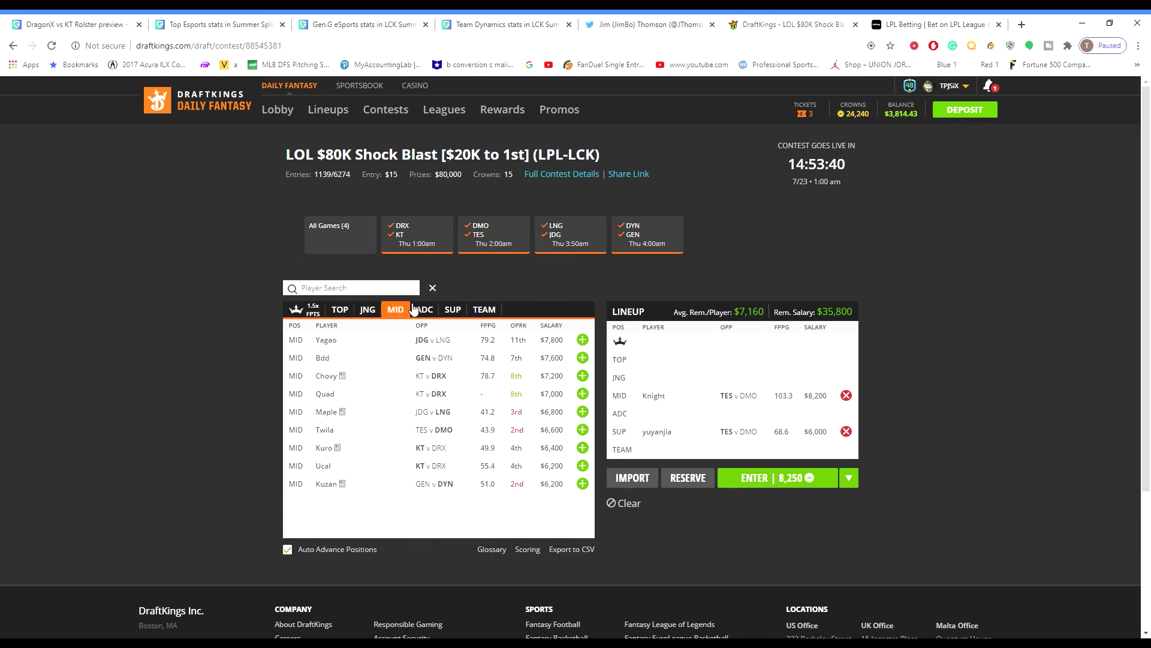
pyautogui.click(425, 309)
pyautogui.click(582, 358)
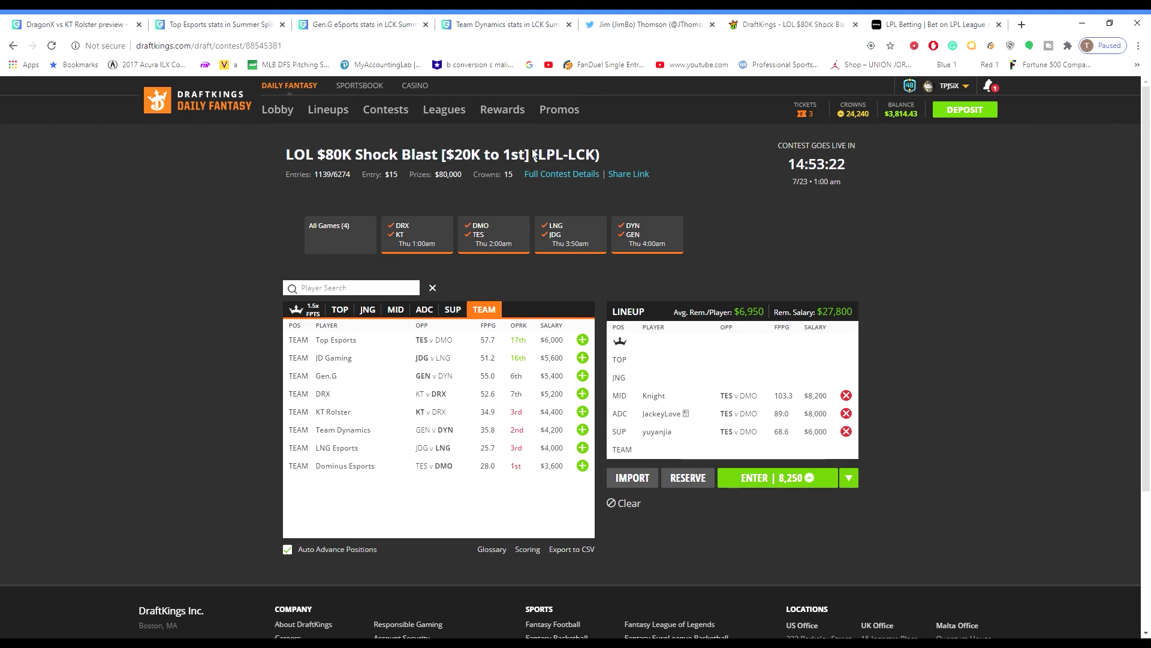
# - Browse every position and team list, ending on the all-players view
pyautogui.click(456, 310)
pyautogui.click(412, 310)
pyautogui.click(396, 309)
pyautogui.click(368, 309)
pyautogui.click(340, 309)
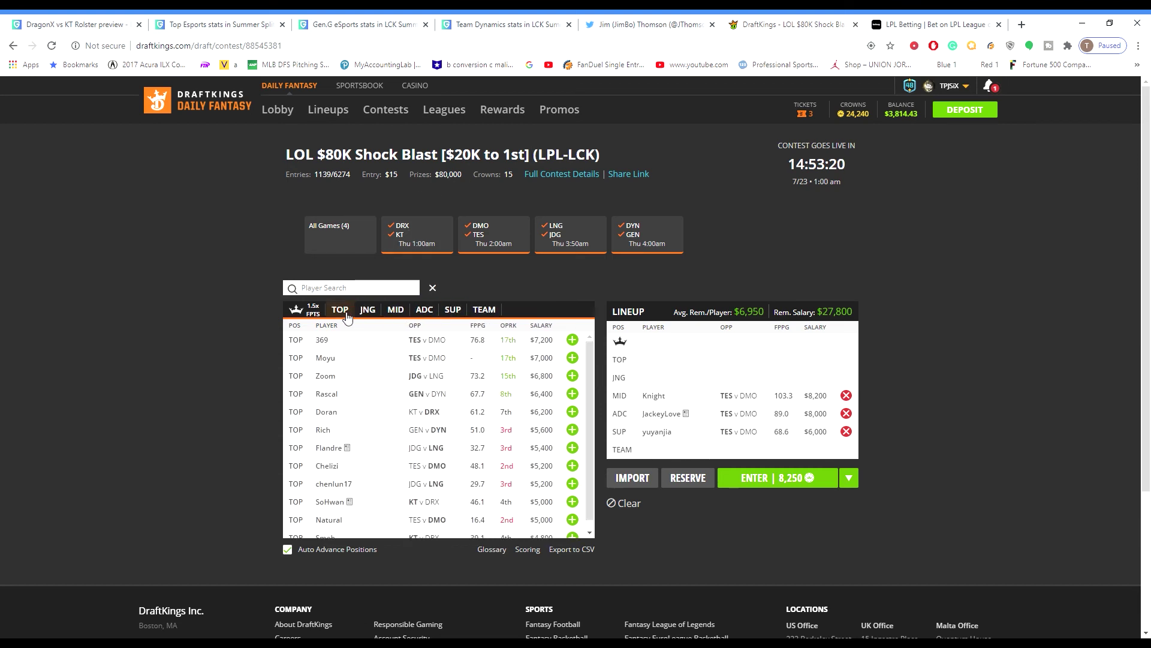
pyautogui.click(303, 309)
pyautogui.click(340, 310)
pyautogui.click(366, 311)
pyautogui.click(396, 310)
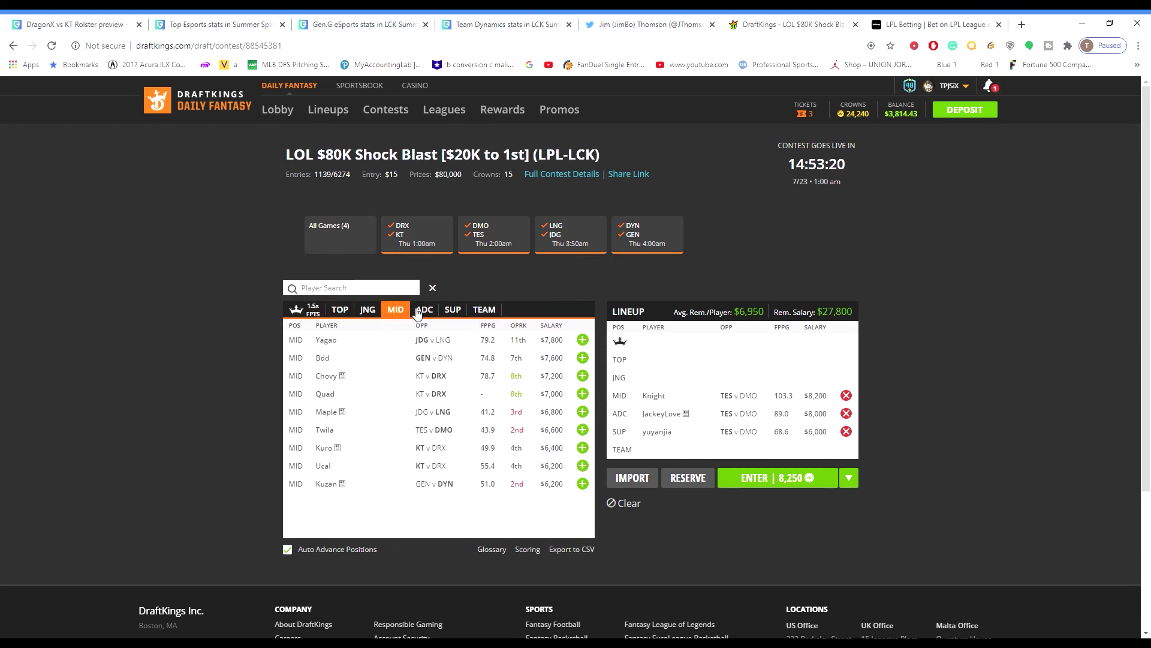
pyautogui.click(424, 311)
pyautogui.click(453, 310)
pyautogui.click(473, 312)
pyautogui.click(312, 314)
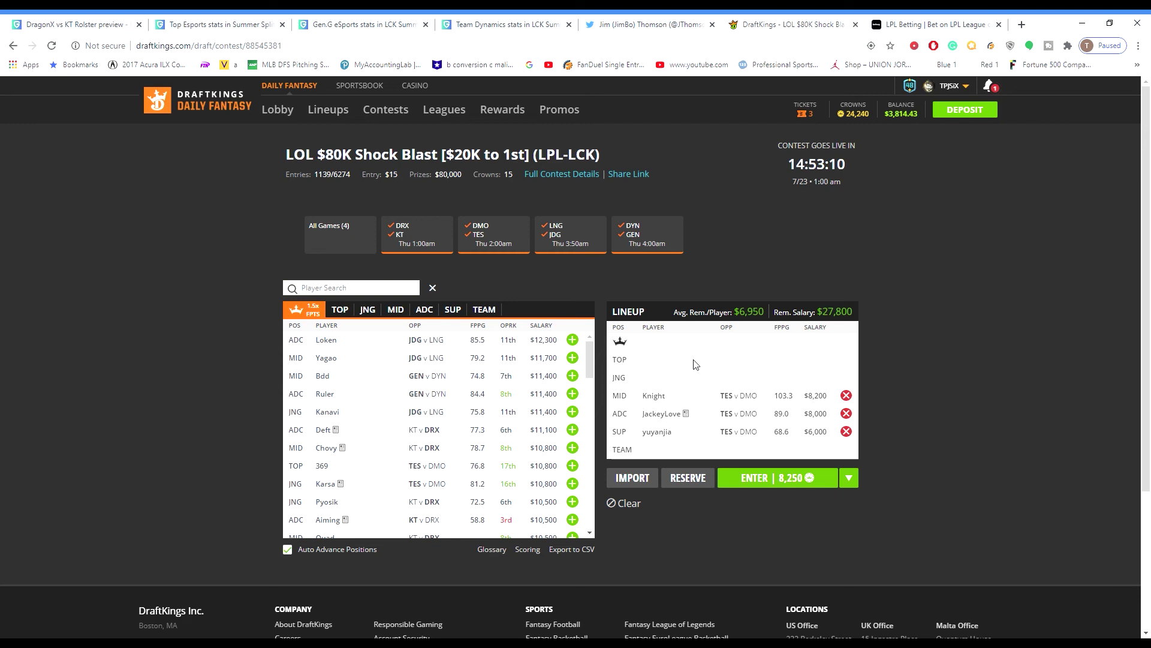
pyautogui.hotkey('ctrl', '1')
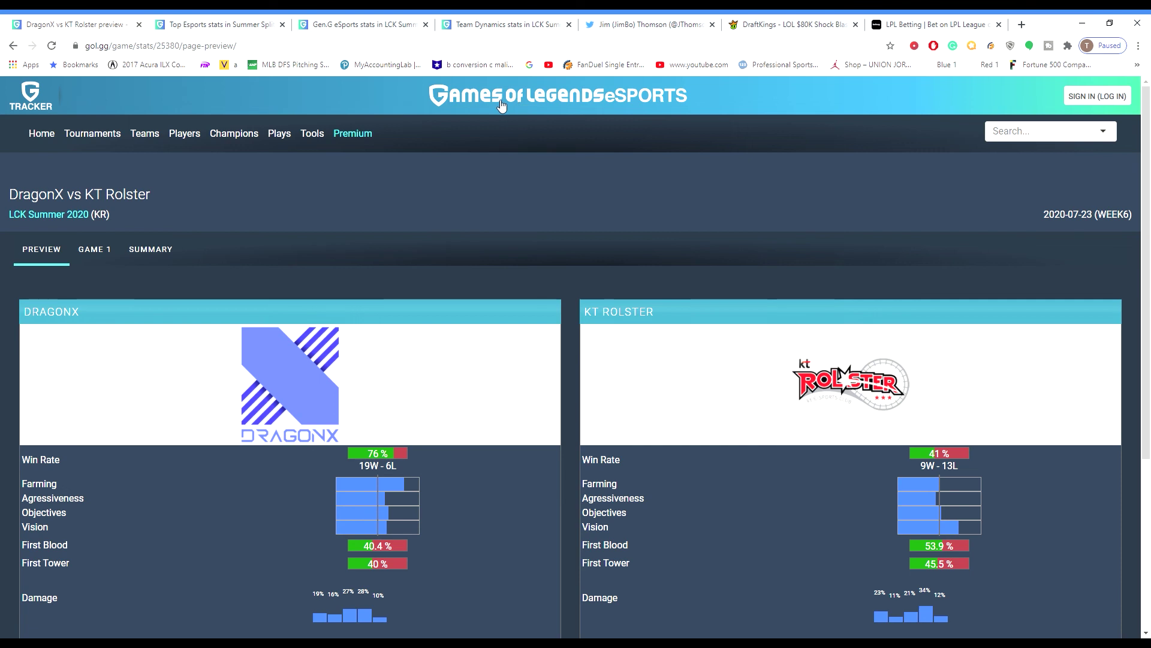
pyautogui.click(812, 23)
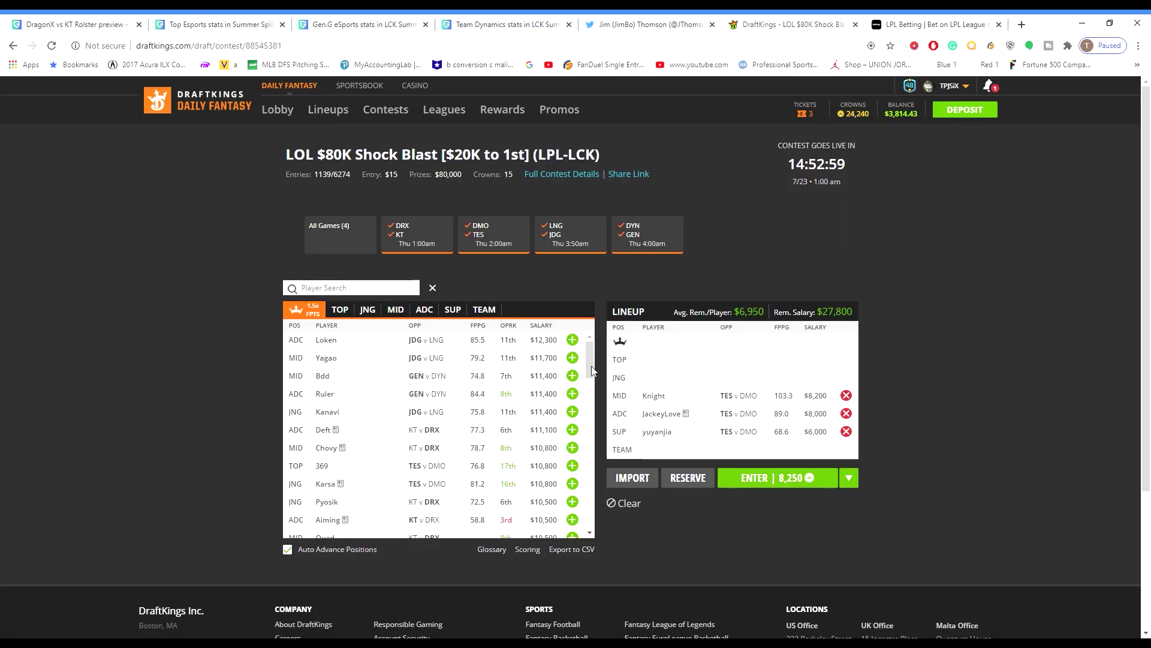